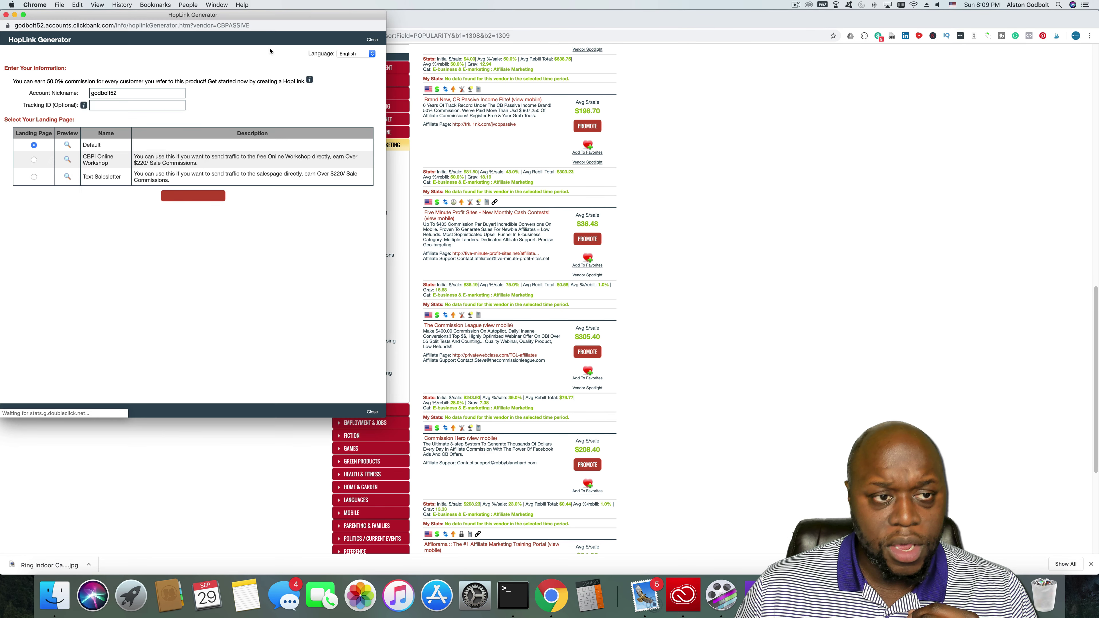
Generate a HopLink for the CB Passive Income product using the default landing page and the tracking ID Youtube
drag(239, 17, 563, 70)
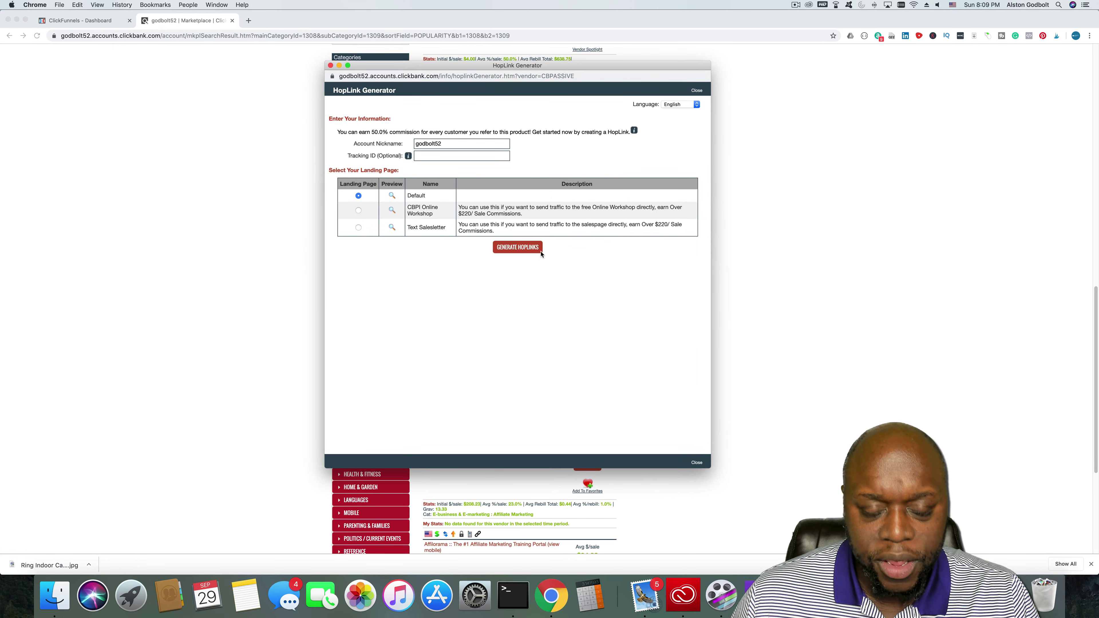
click(451, 156)
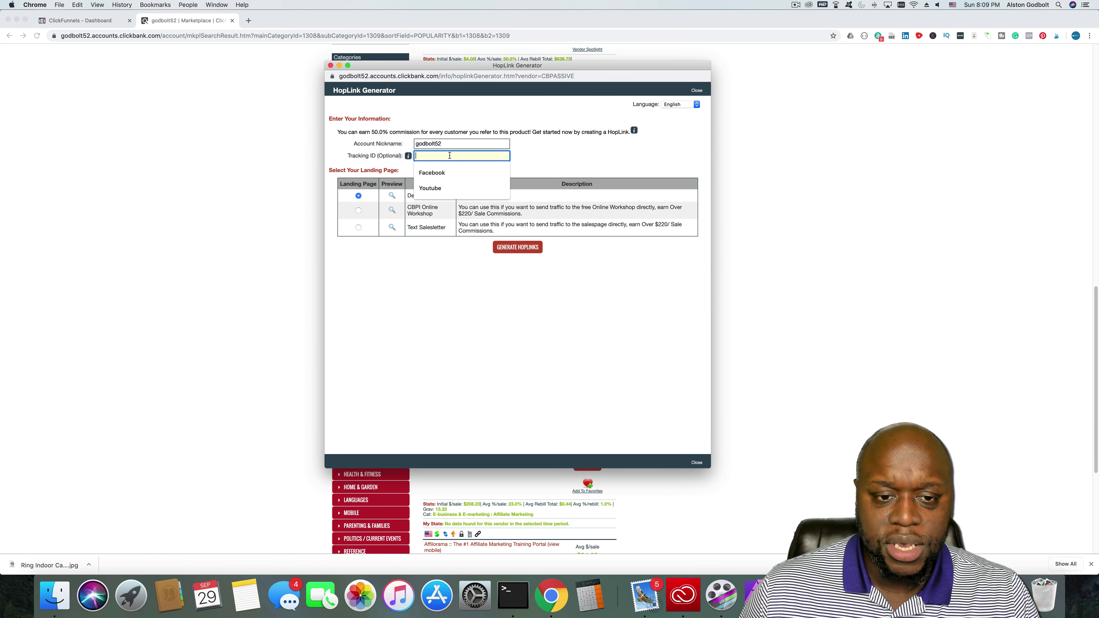
click(438, 189)
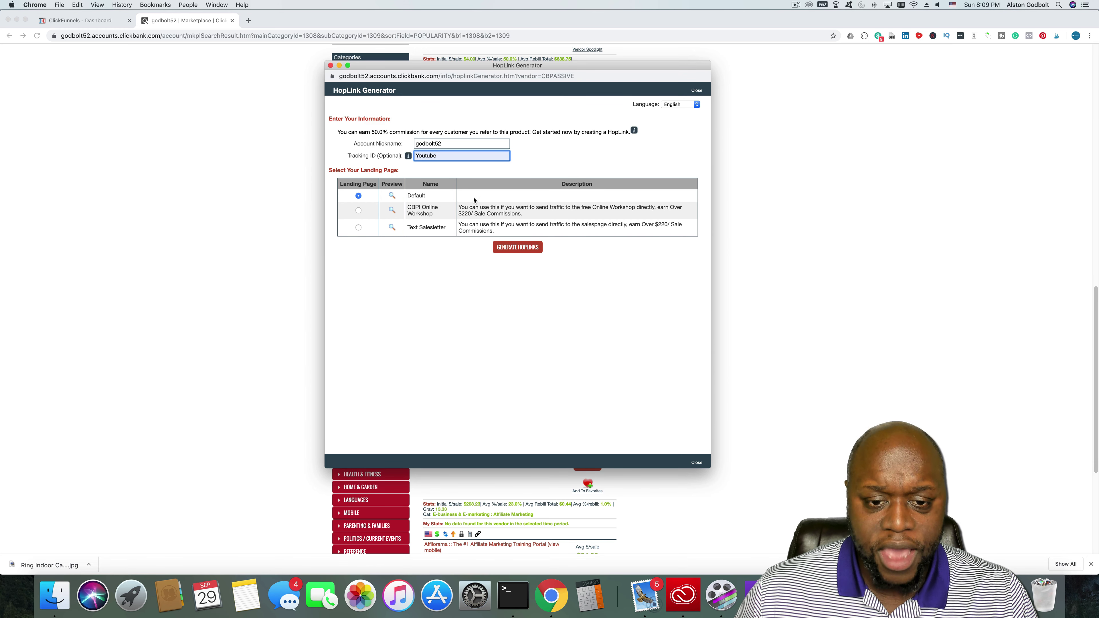
click(524, 252)
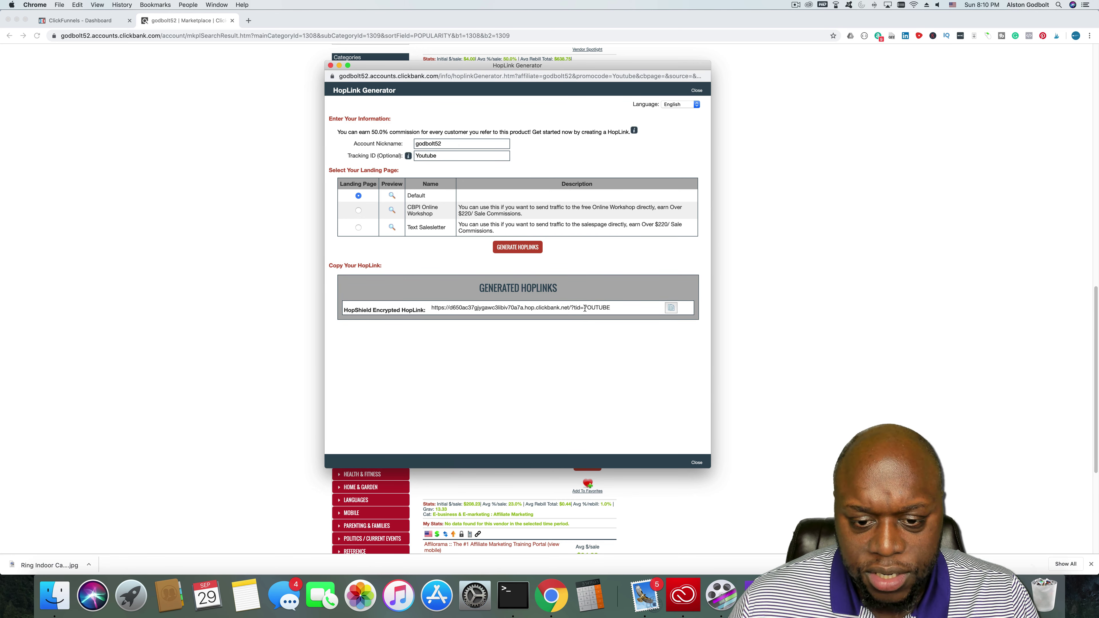
drag(585, 308, 612, 311)
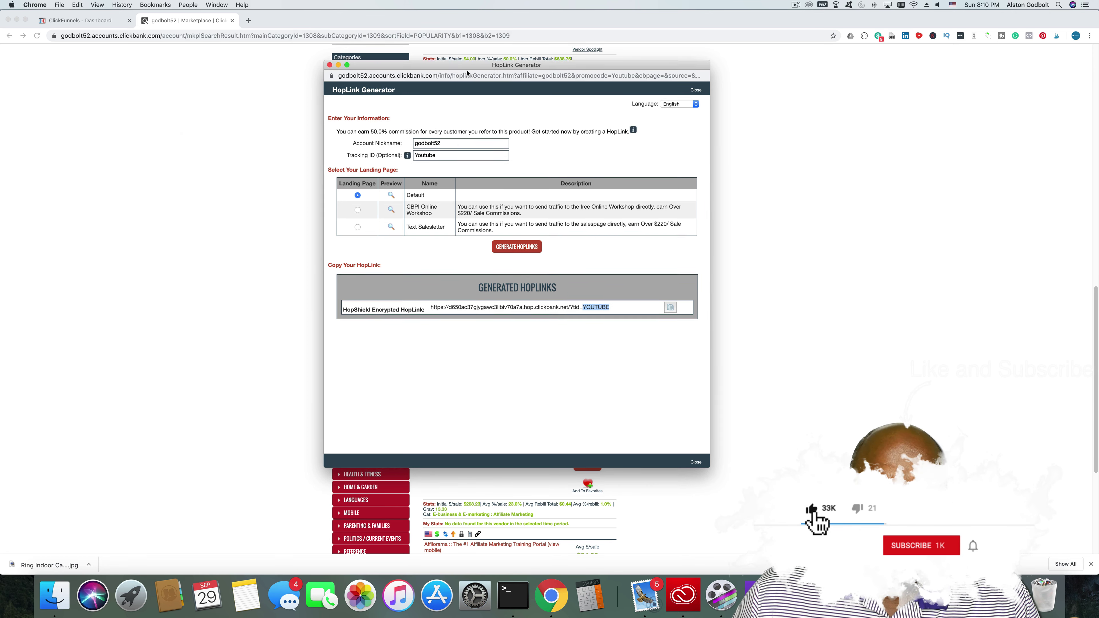
click(331, 66)
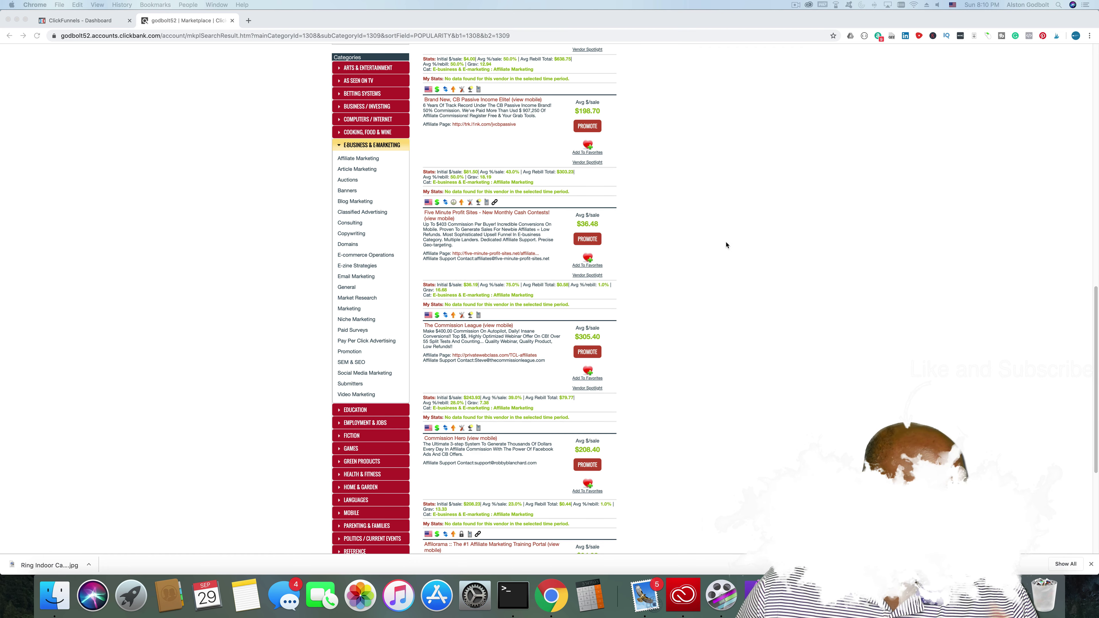
Switch to ClickFunnels and start a new funnel in the Classic Funnel Builder with the Collect Emails goal
key(ctrl+shift+Tab)
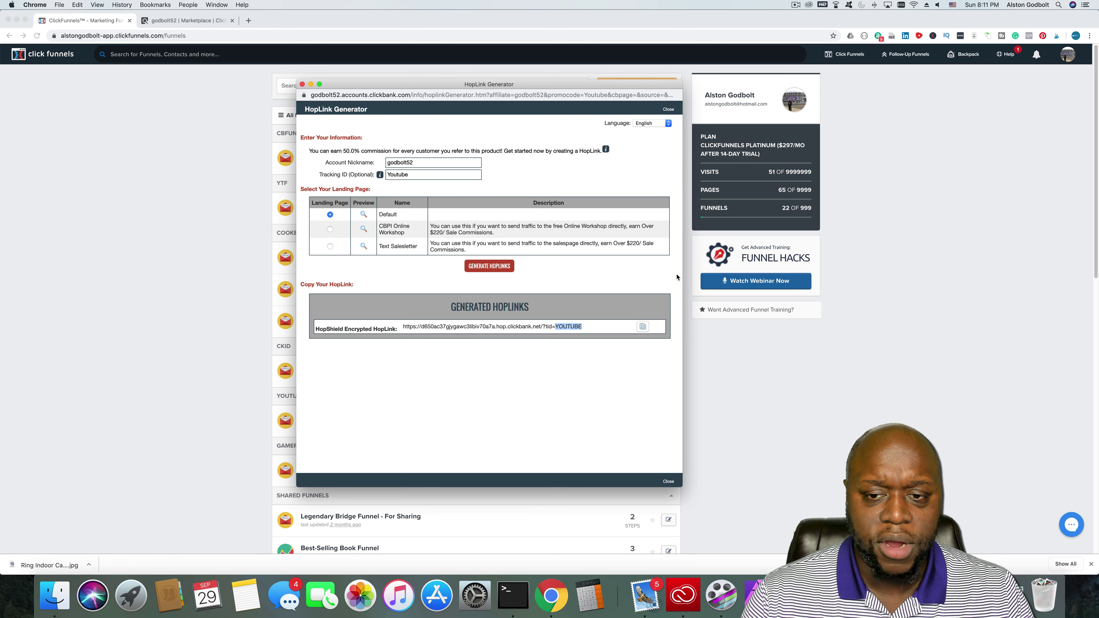
click(824, 367)
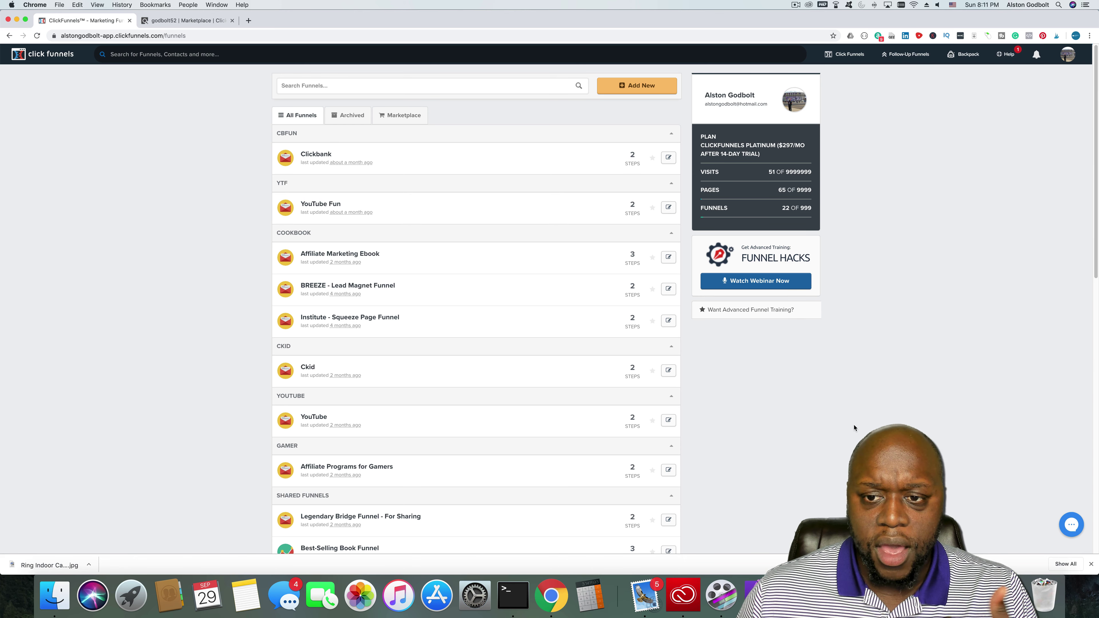
mouse_move(851, 56)
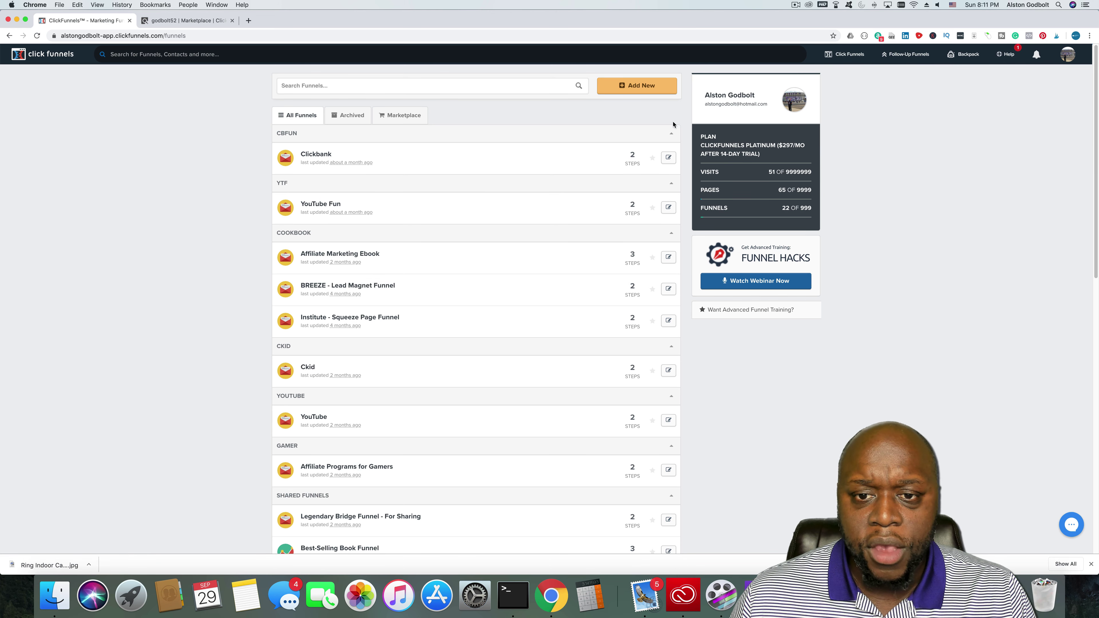
click(645, 87)
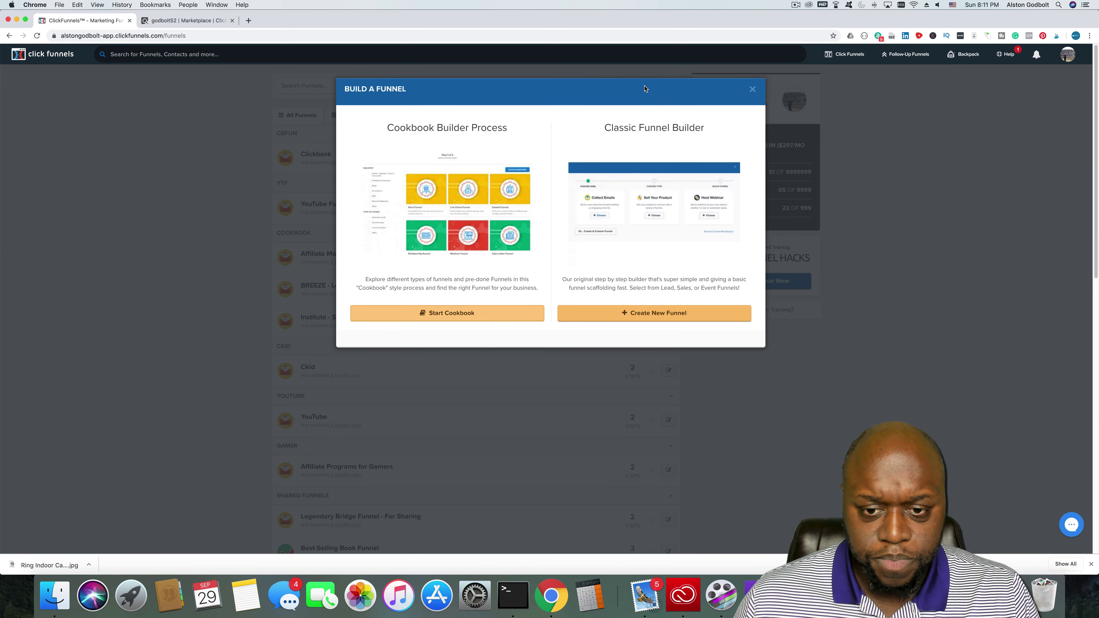
click(652, 314)
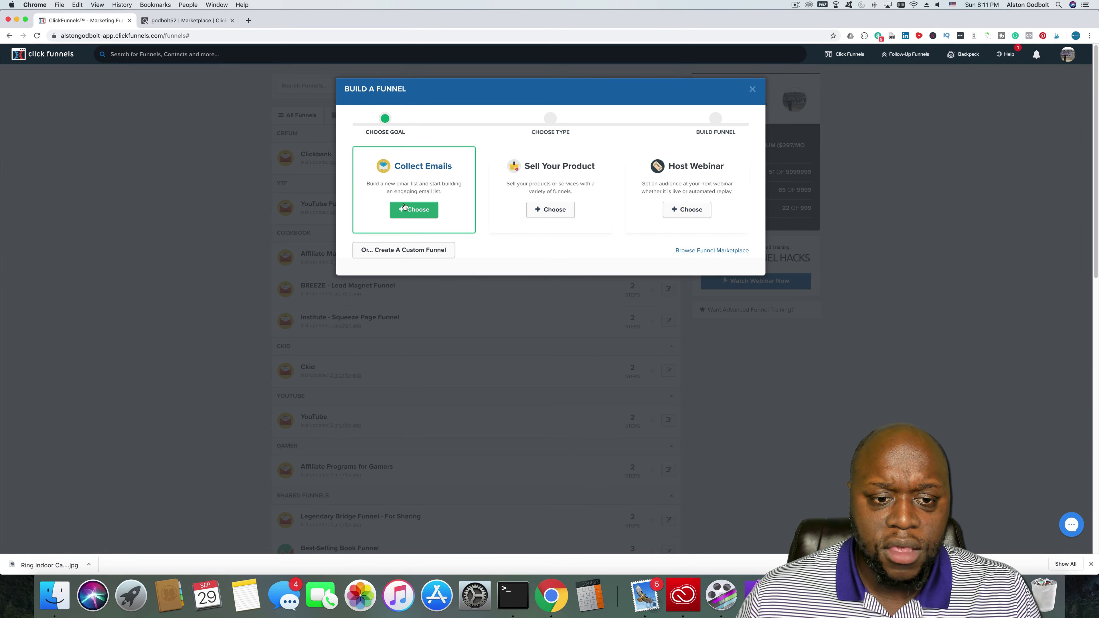
click(408, 211)
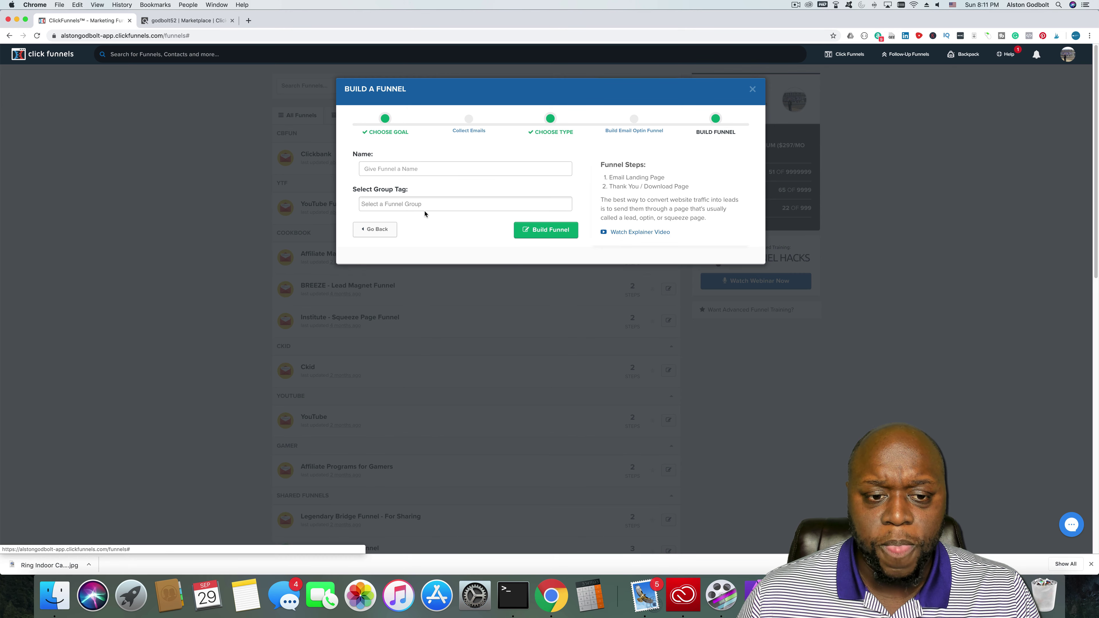
Name the funnel CB2, assign it the group tag CB2, and build it
text(CBS)
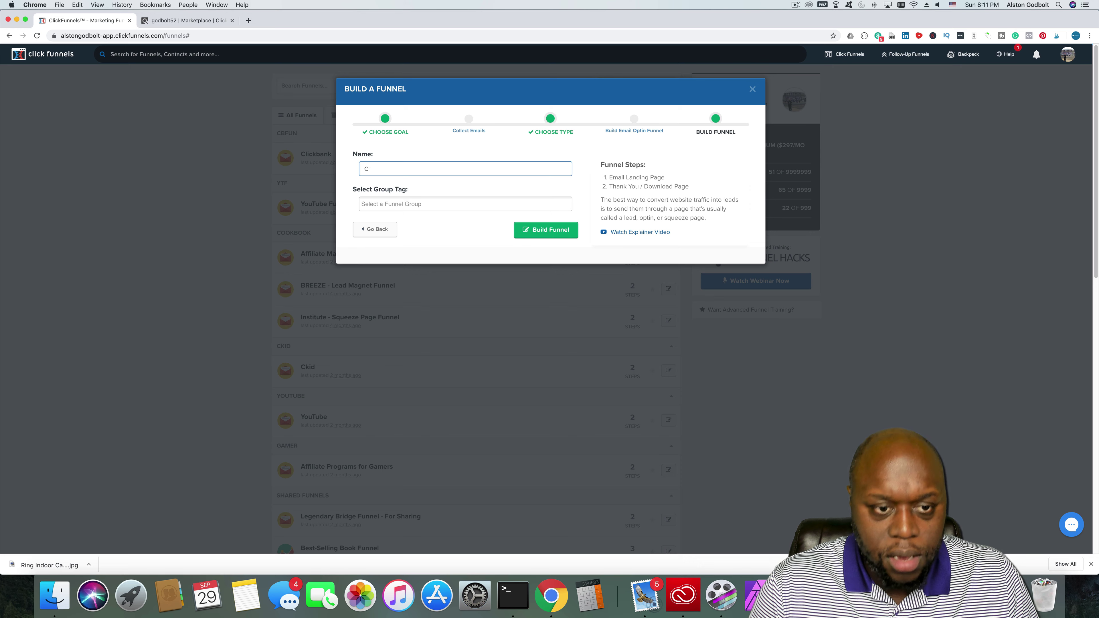
key(BackSpace)
text(2)
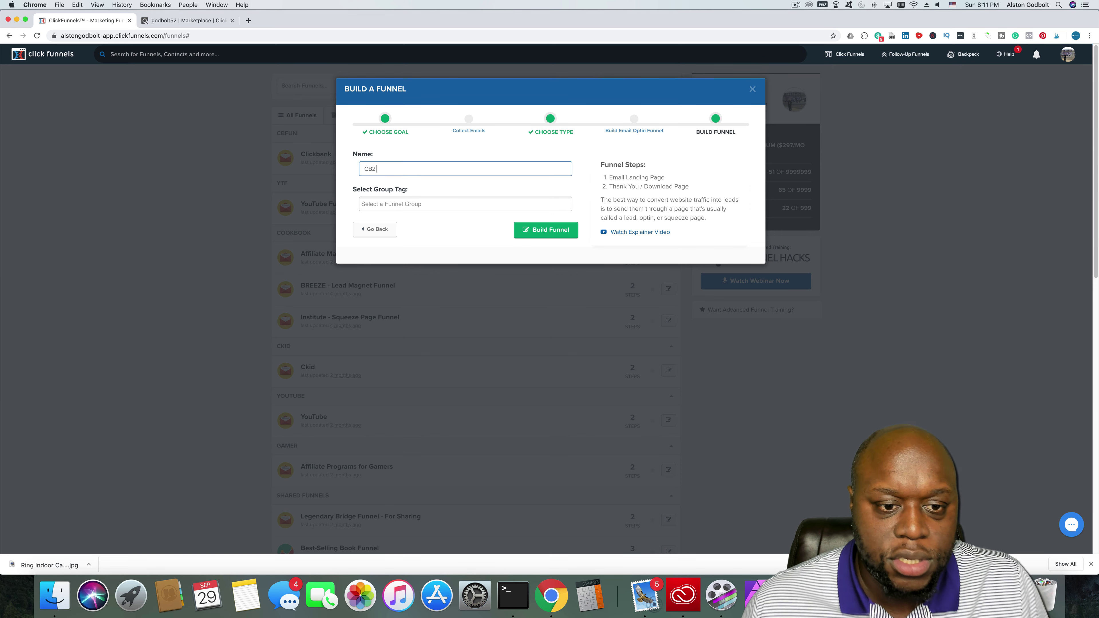
click(449, 206)
text(C)
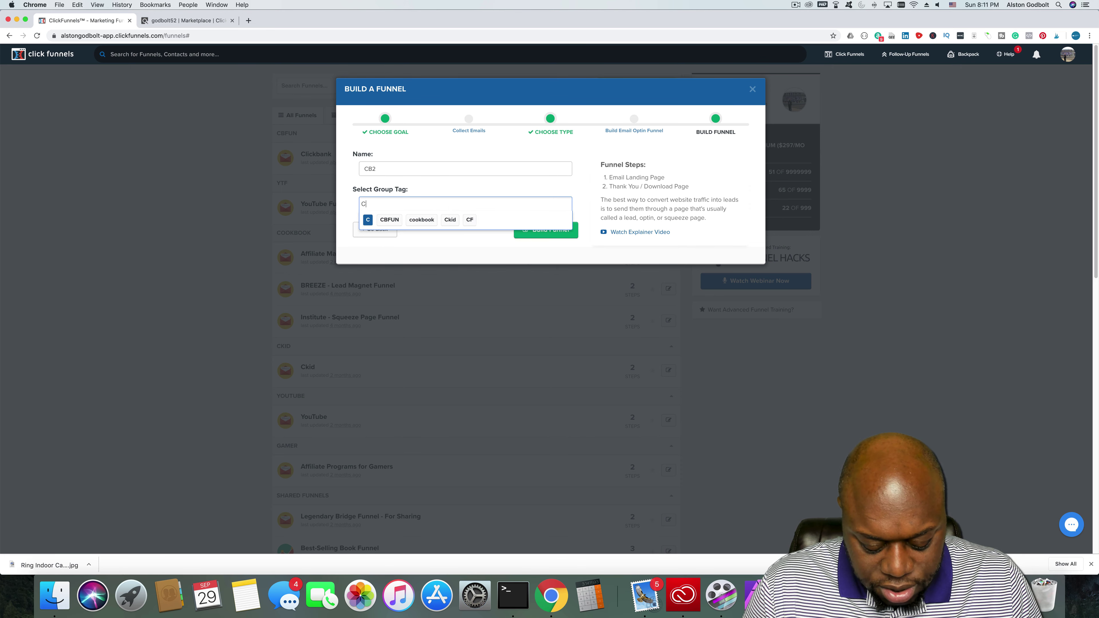
text(B2)
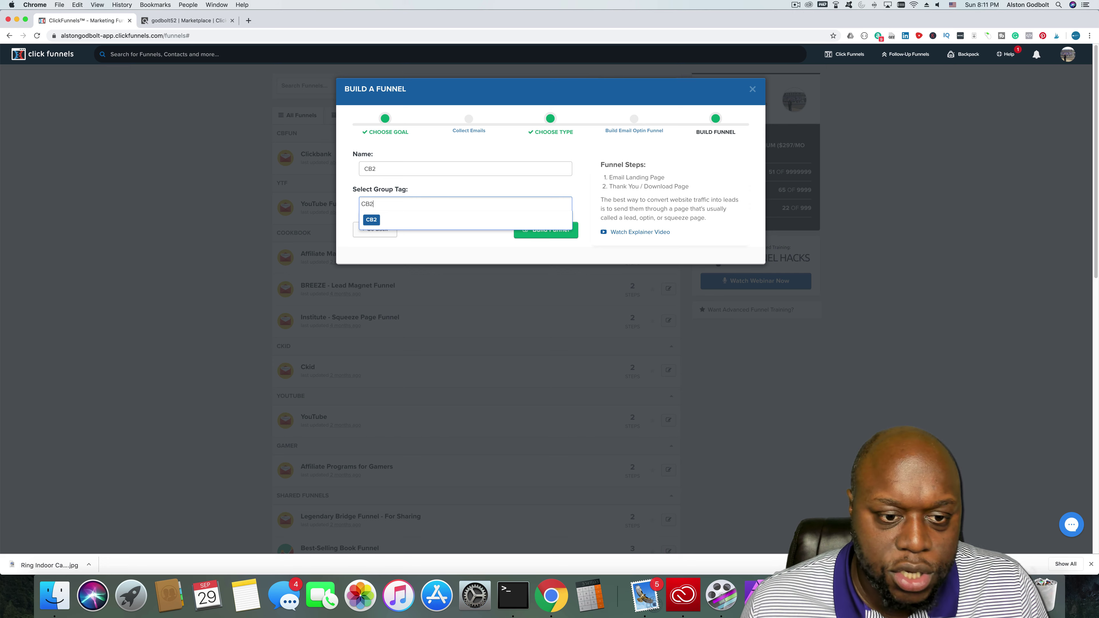
click(369, 220)
click(563, 234)
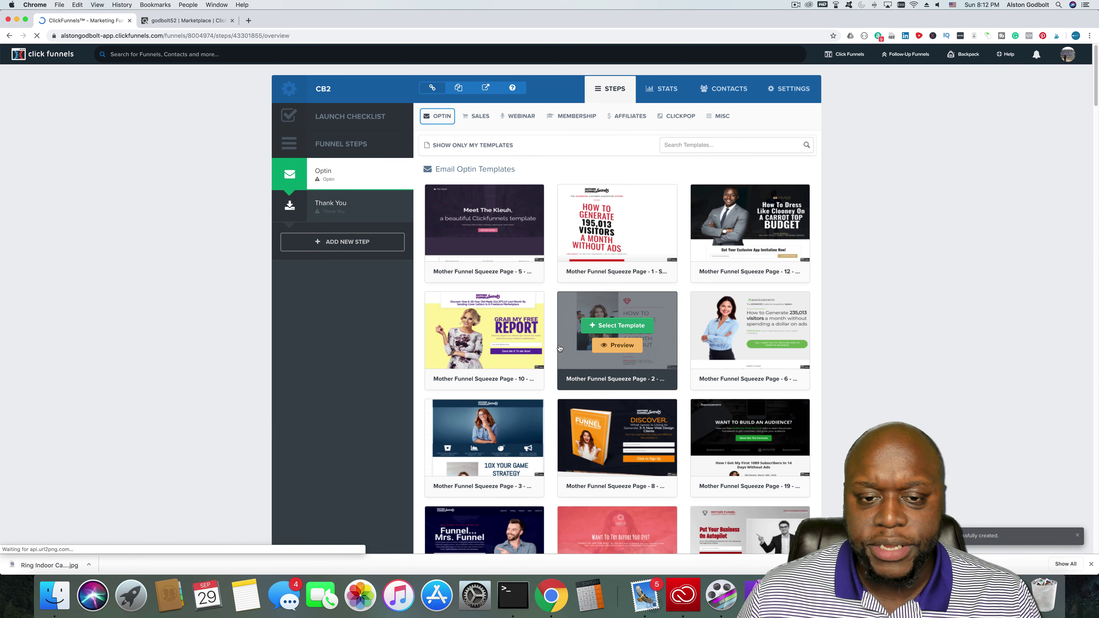
Apply the Mother Funnel Squeeze Page - 5 template to the funnel's Optin step
scroll(944, 347, down, 2)
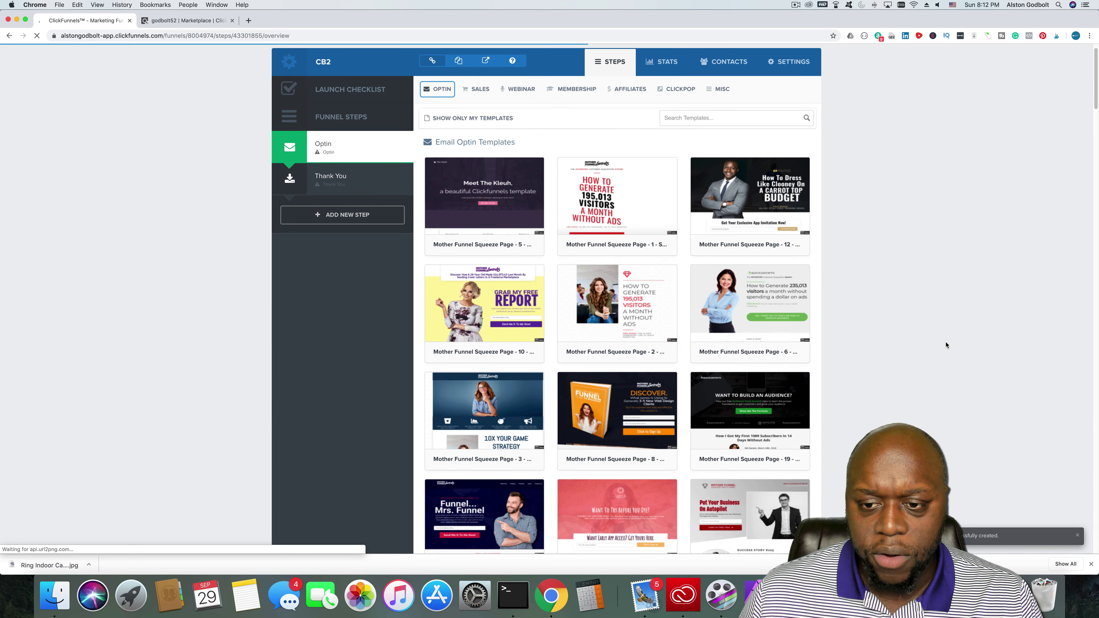
scroll(941, 355, up, 2)
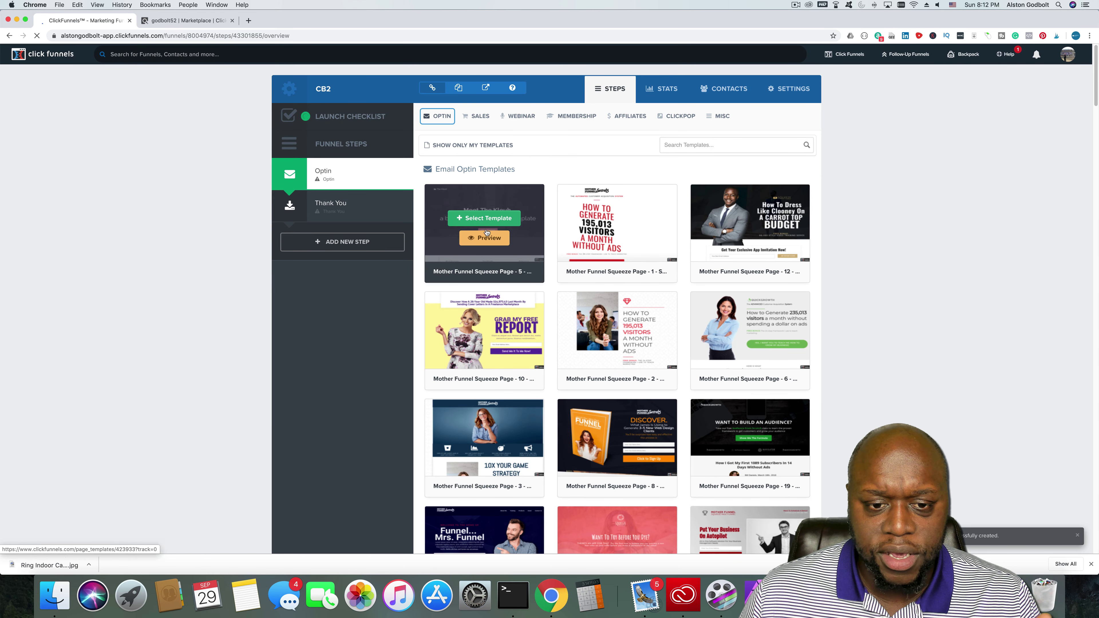
click(485, 223)
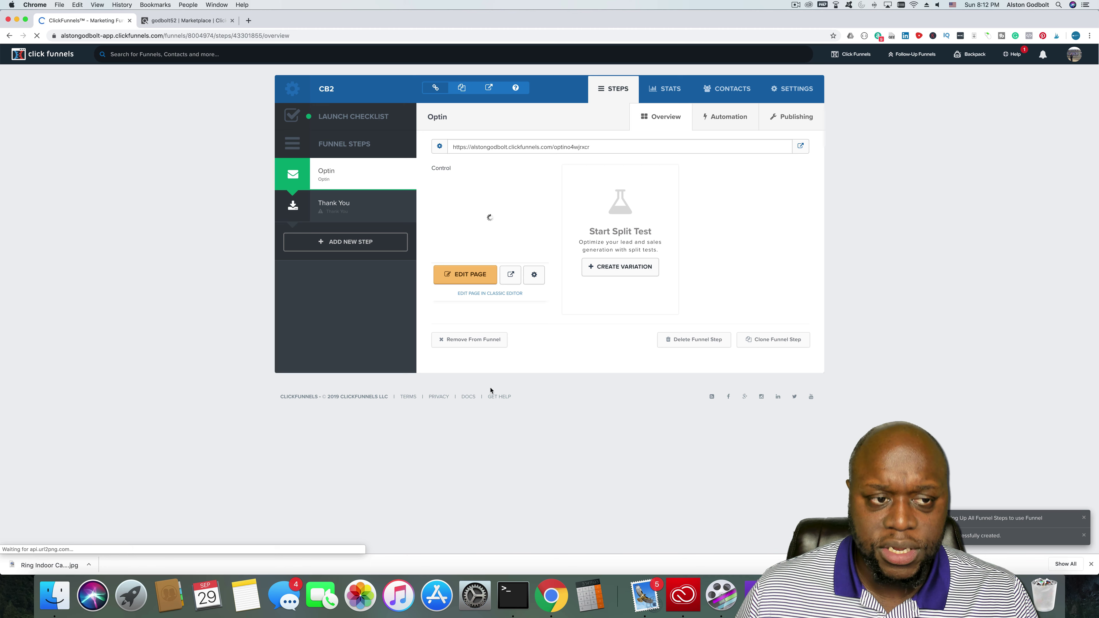
Open the CB Passive Income Elite sales page from the ClickBank marketplace and review its content
click(186, 21)
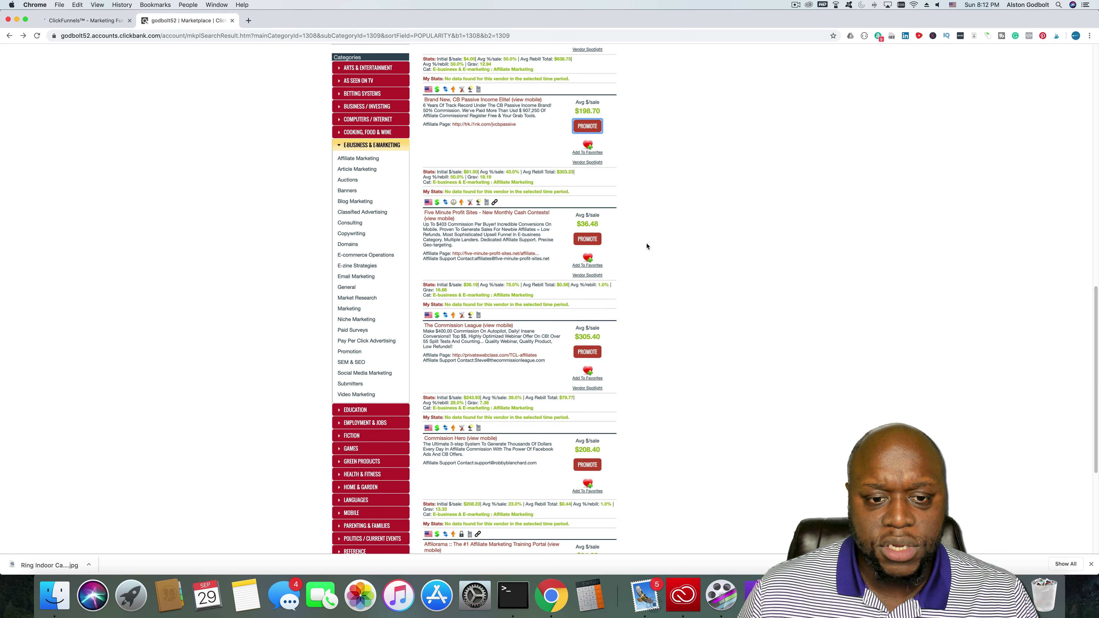
click(484, 100)
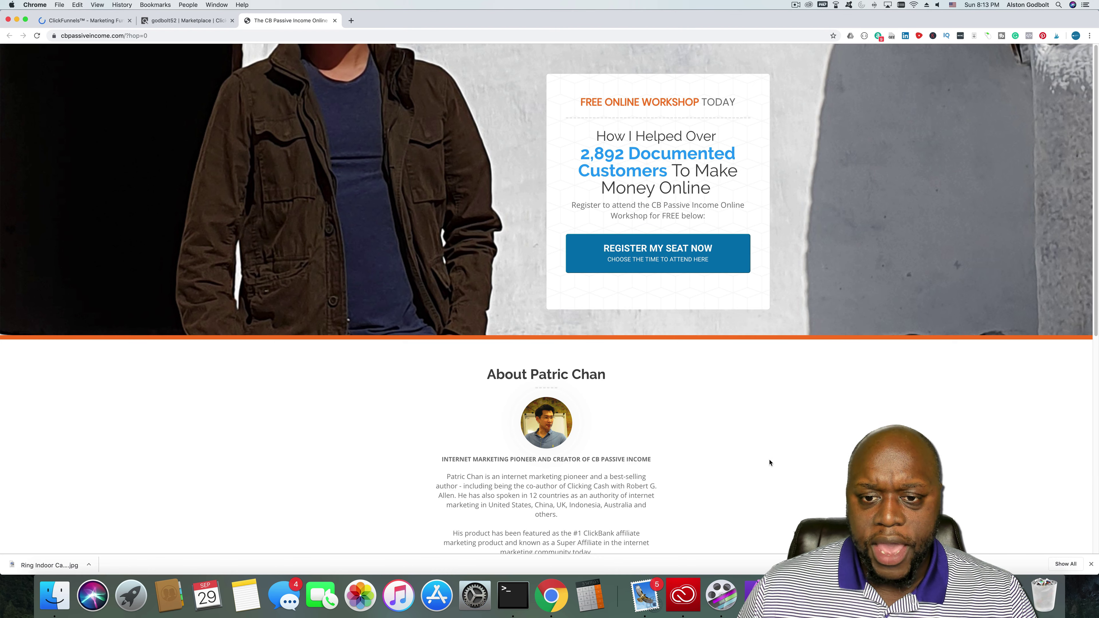
scroll(770, 459, down, 5)
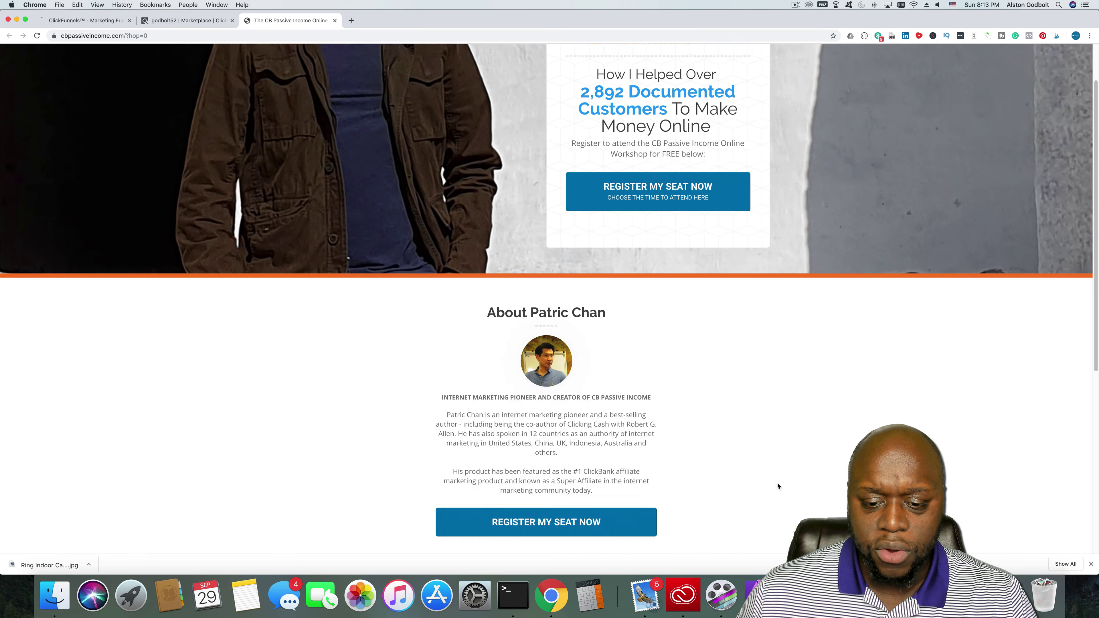
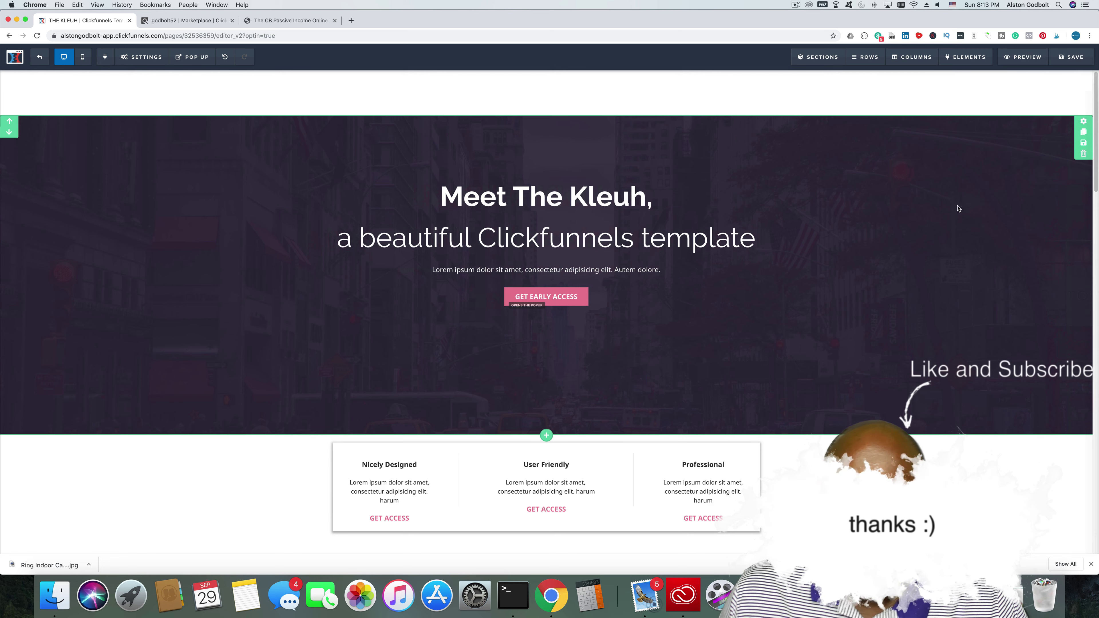
Copy the heading "FREE ONLINE WORKSHOP TODAY" from the CB Passive Income page for use in the optin headline
click(582, 195)
triple_click(526, 197)
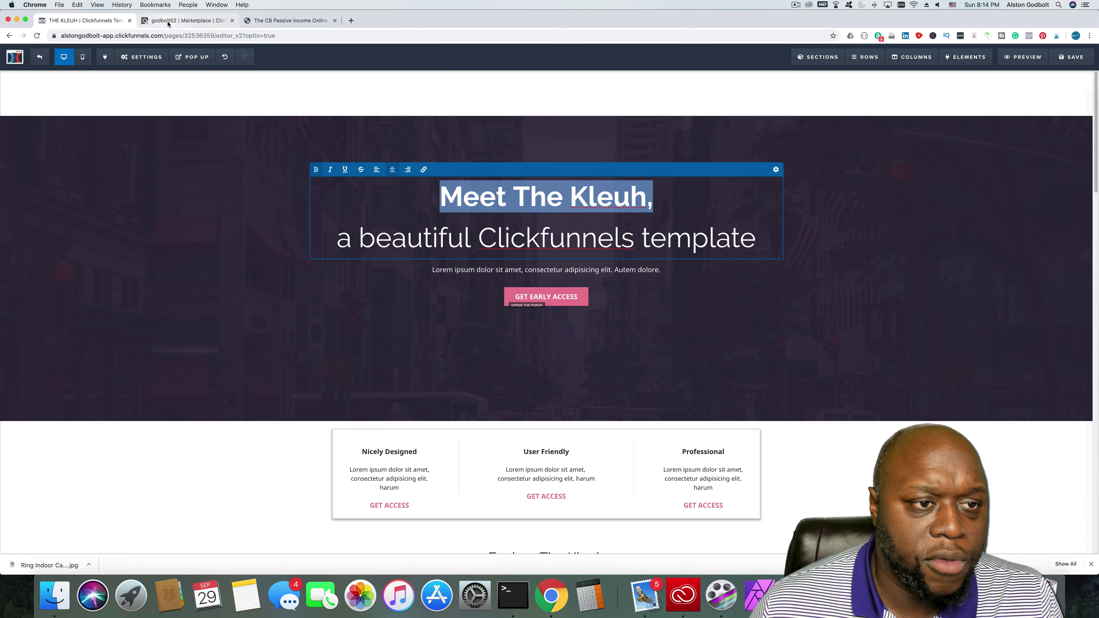
click(186, 20)
click(275, 21)
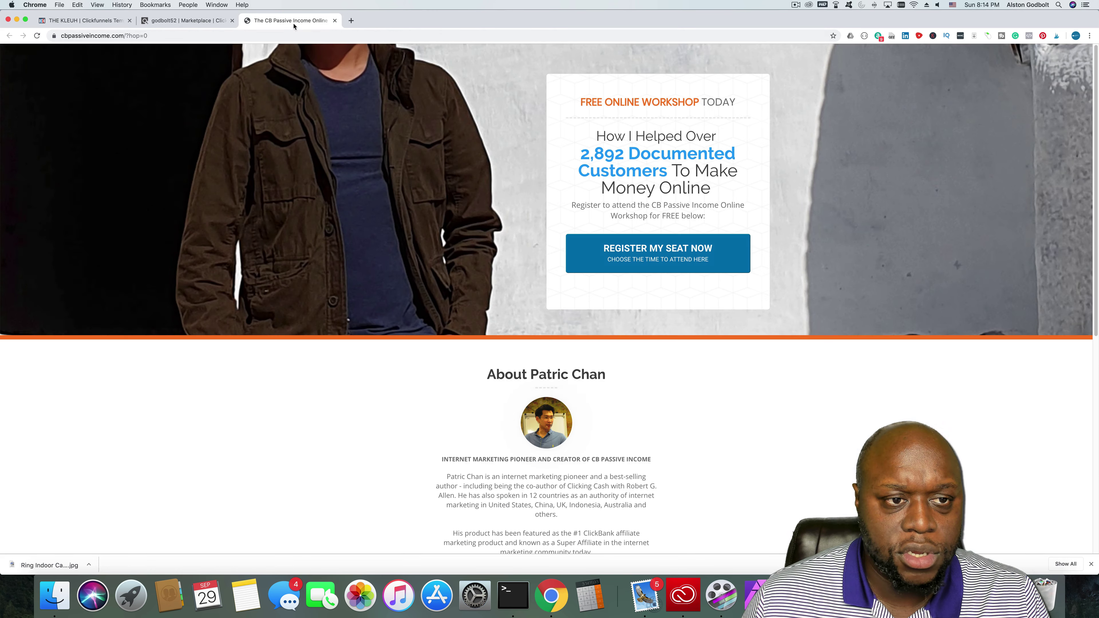
scroll(647, 210, down, 4)
scroll(646, 210, up, 4)
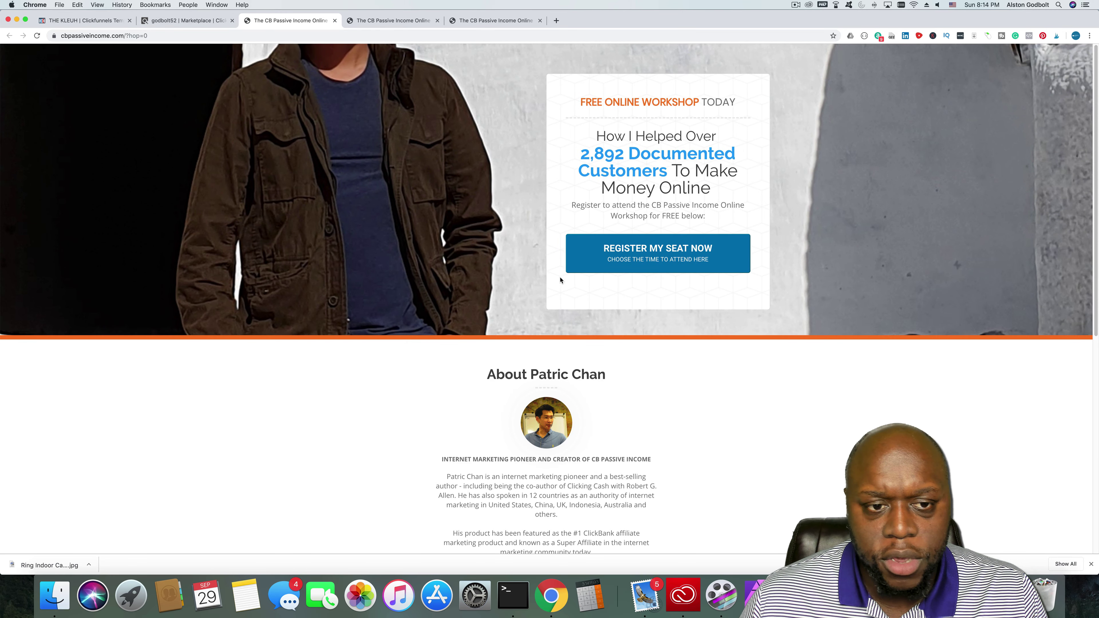
scroll(737, 398, down, 2)
scroll(731, 260, up, 2)
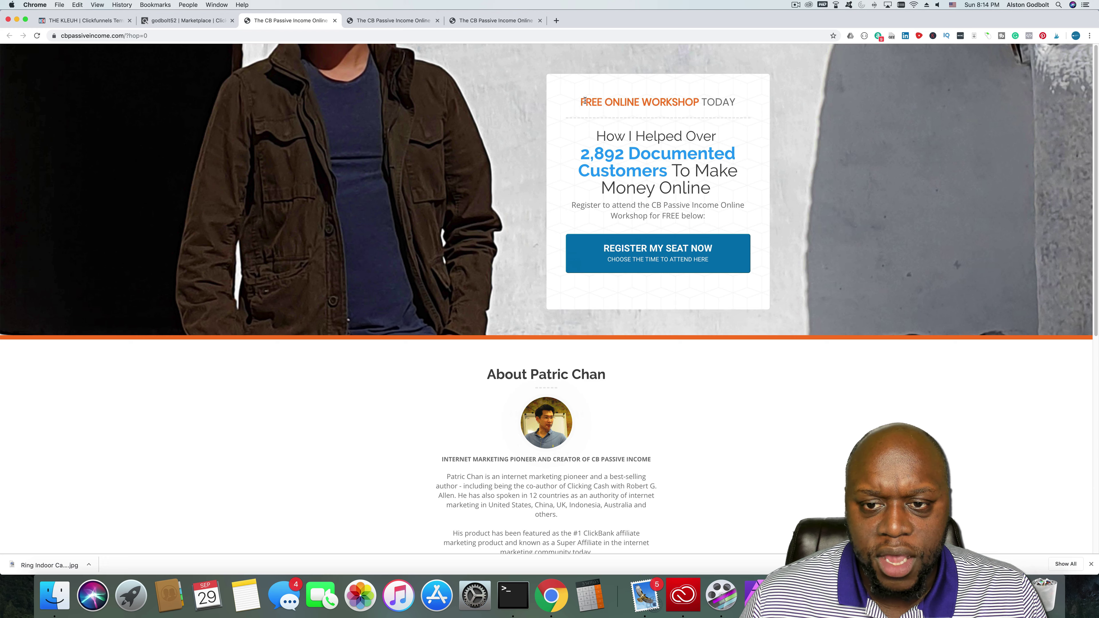
drag(584, 101, 734, 95)
right_click(709, 103)
click(718, 120)
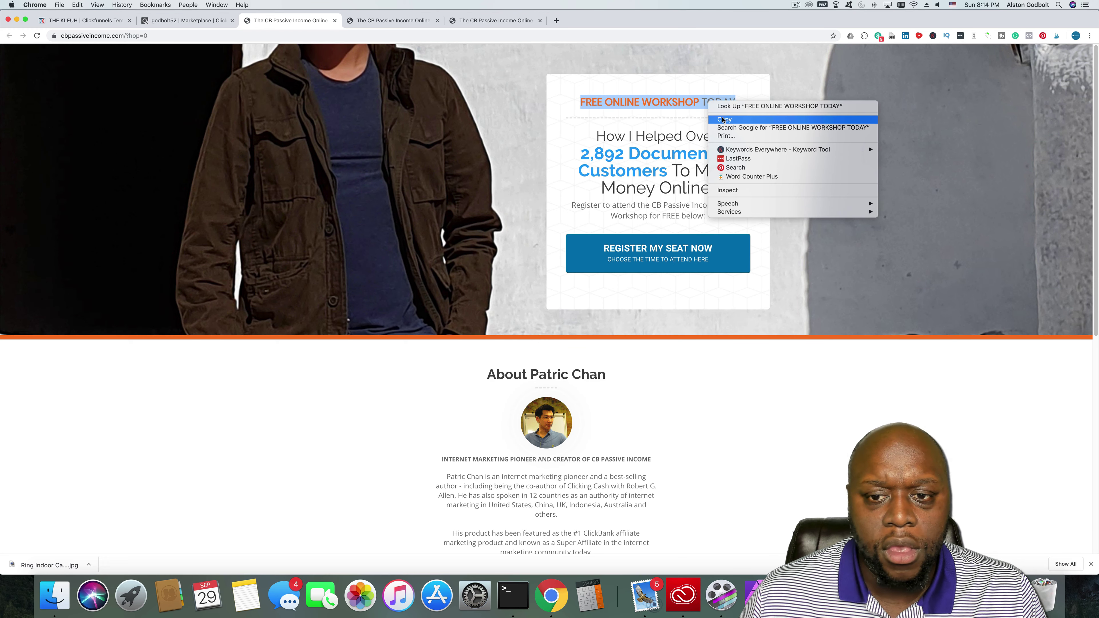
Replace the "Meet The Kleuh," line of the optin page headline with the copied text "FREE ONLINE WORKSHOP TODAY"
click(65, 20)
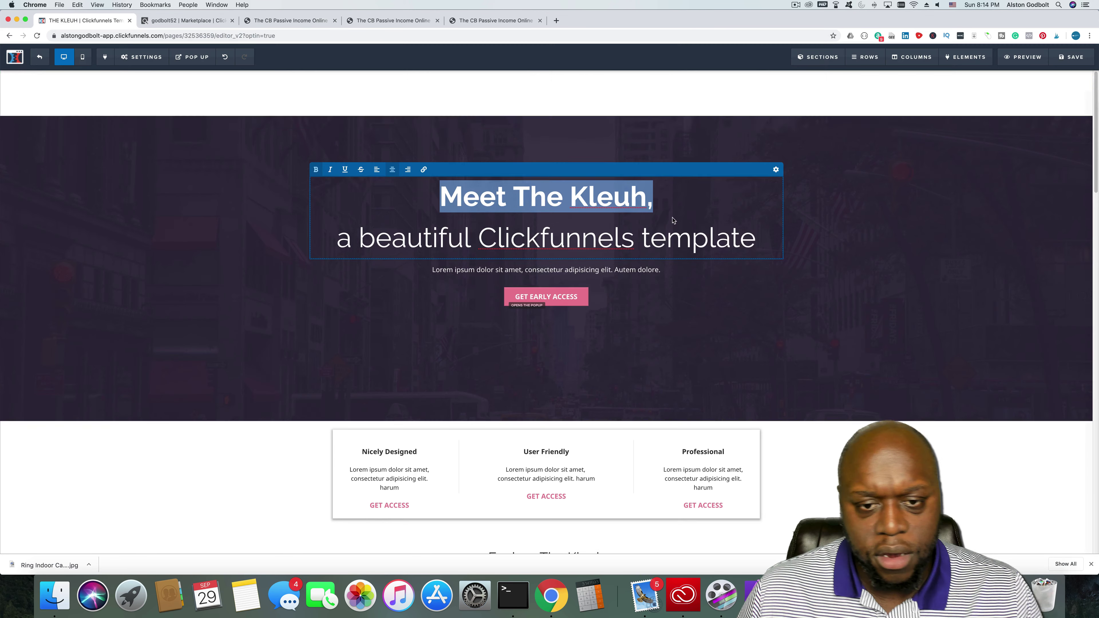
click(534, 194)
drag(446, 198, 773, 241)
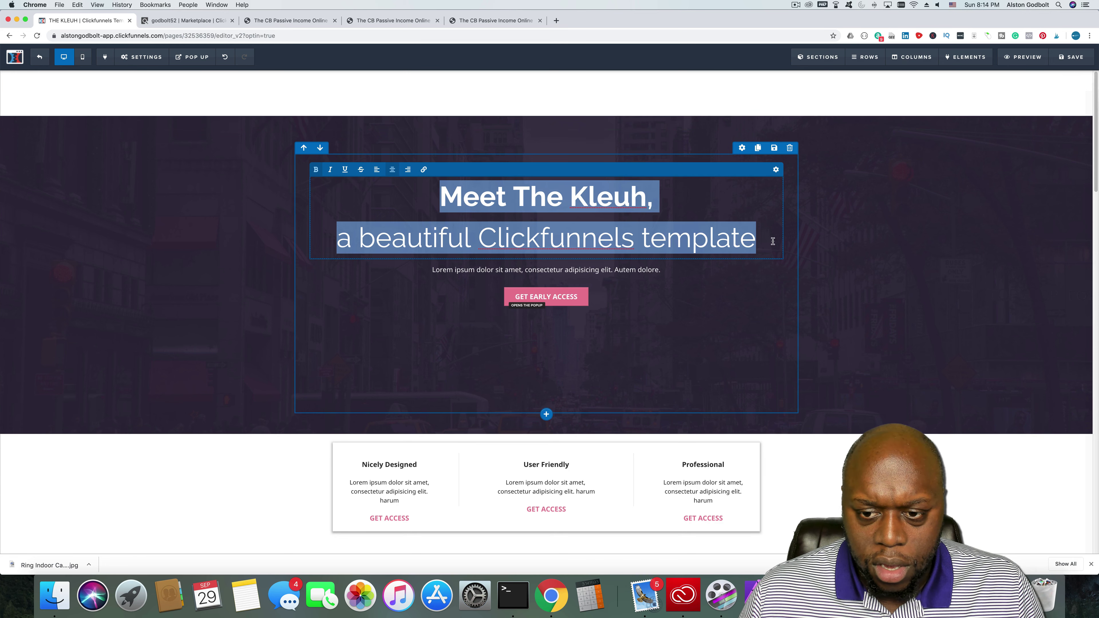
click(581, 195)
double_click(542, 193)
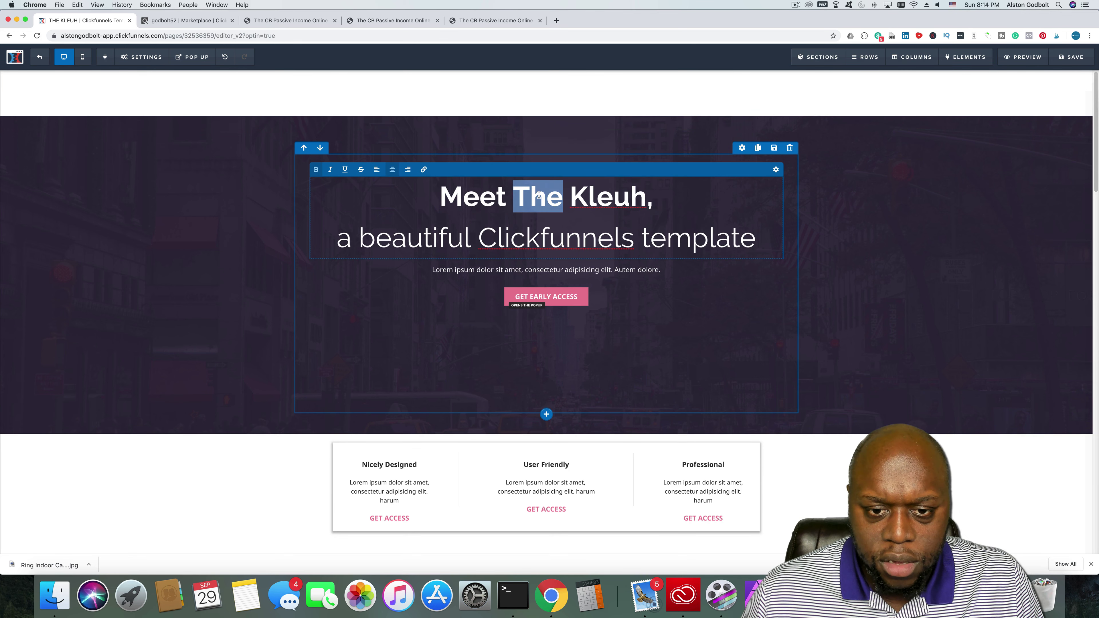
triple_click(539, 195)
key(super+v)
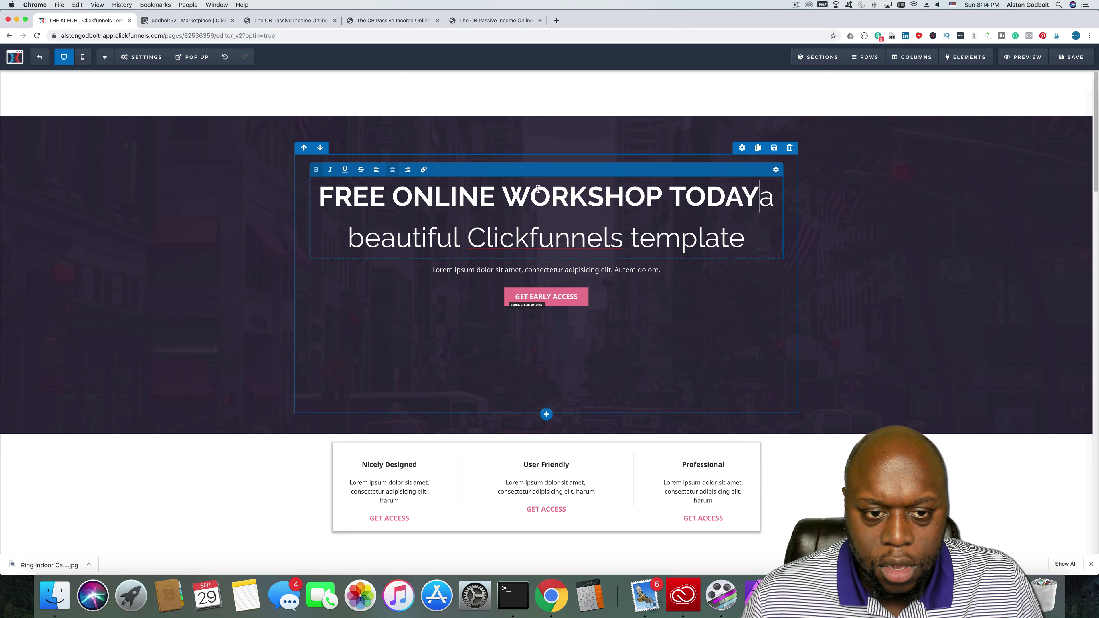
Complete the headline as "Enter Your Email to Join A FREE ONLINE WORKSHOP TODAY", removing the leftover "a beautiful Clickfunnels template" text
click(336, 197)
text(Enter )
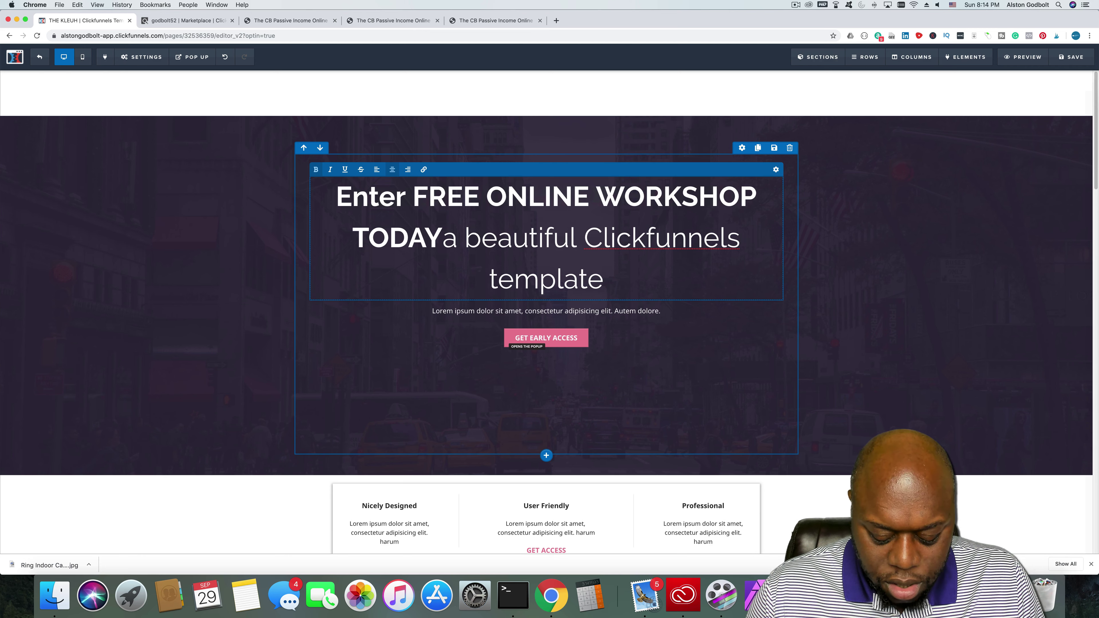
text(Upo)
key(BackSpace)
key(BackSpace)
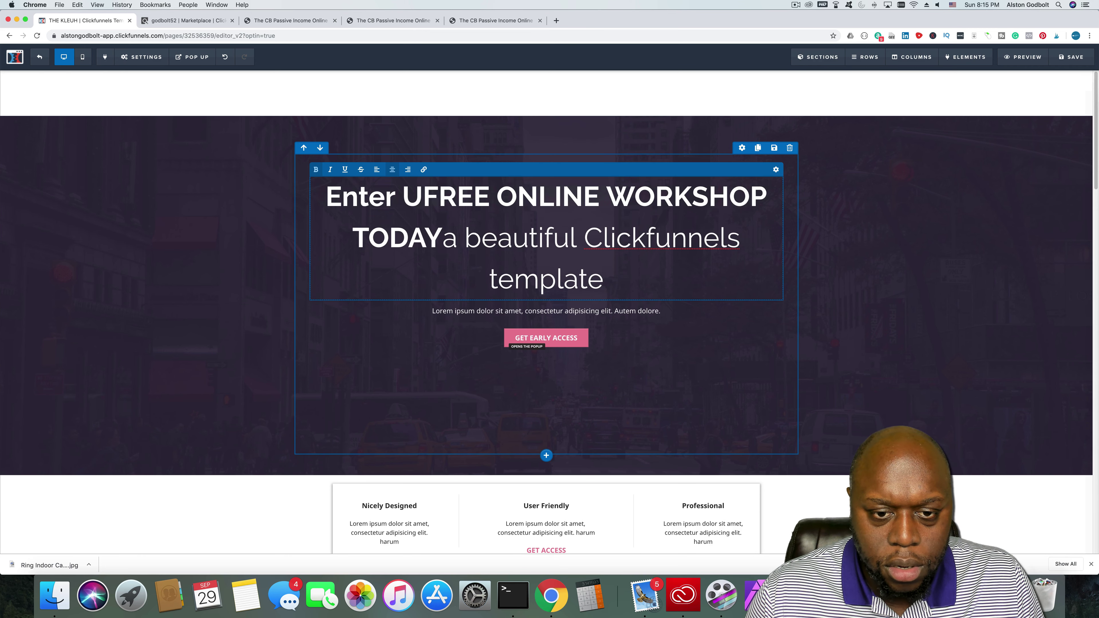
key(BackSpace)
text(Y)
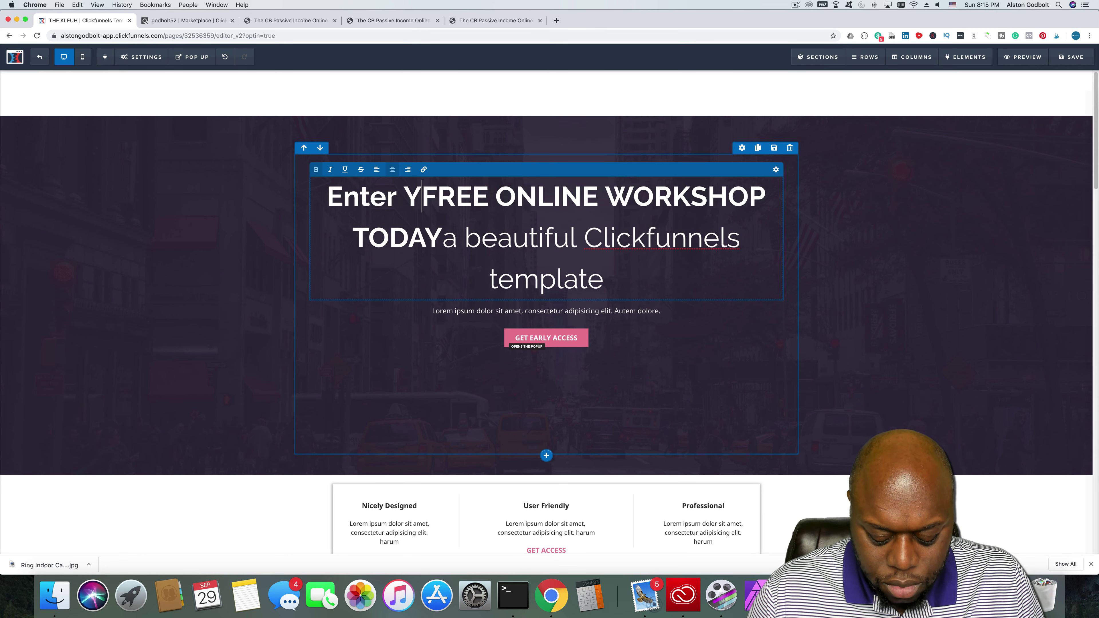
text(our Emai)
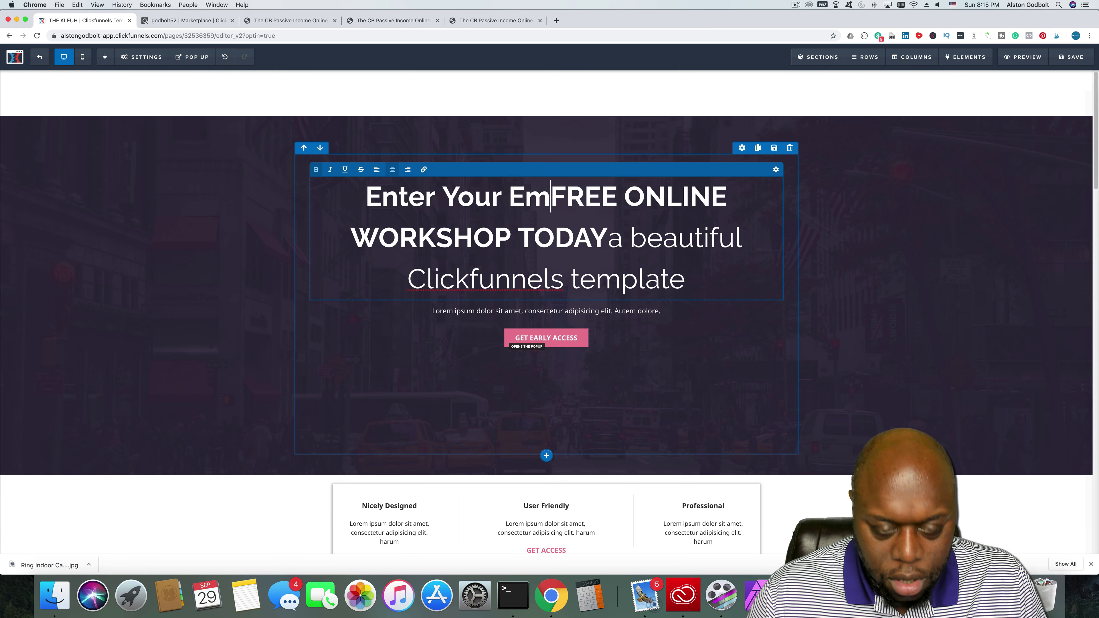
text(l to Join A)
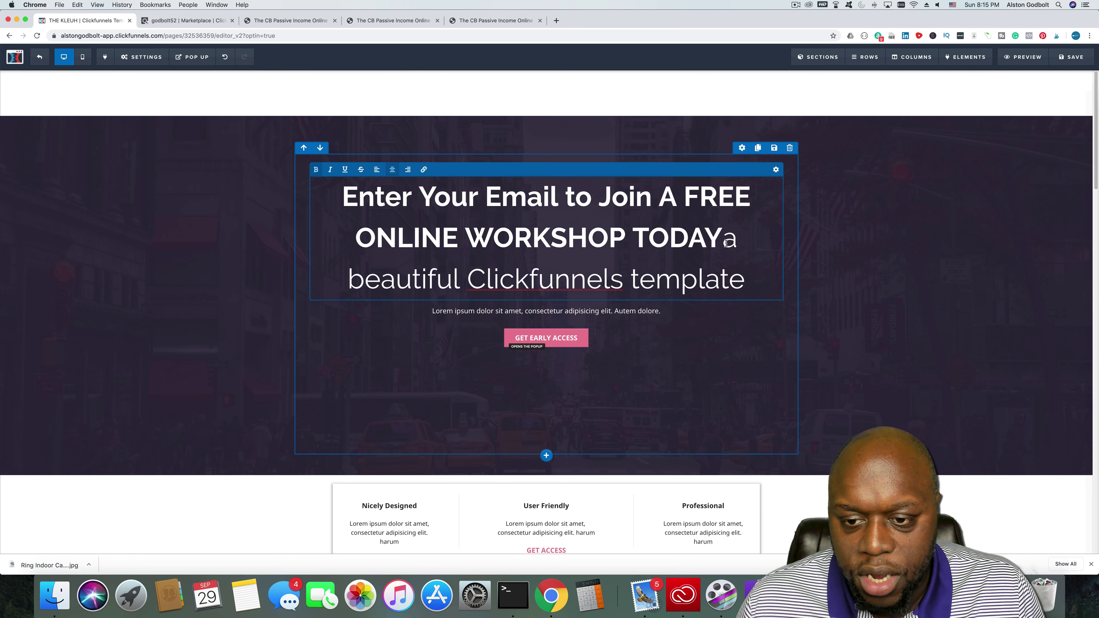
drag(728, 242, 320, 193)
key(BackSpace)
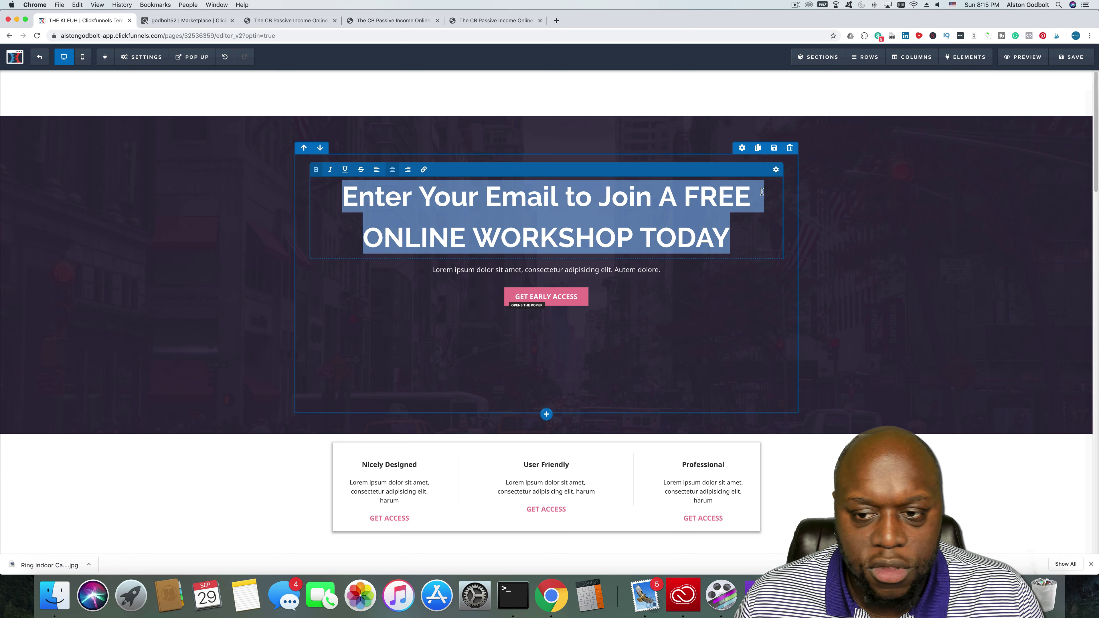
Set the headline's text color to dark grey #2d2d2d in its element settings
click(776, 170)
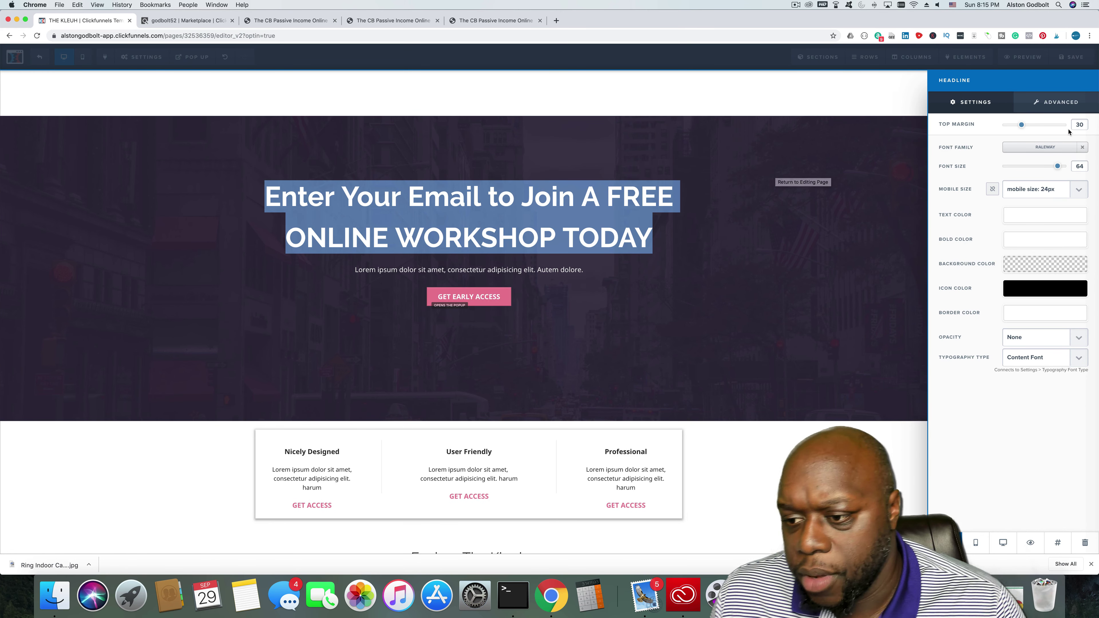
click(1050, 292)
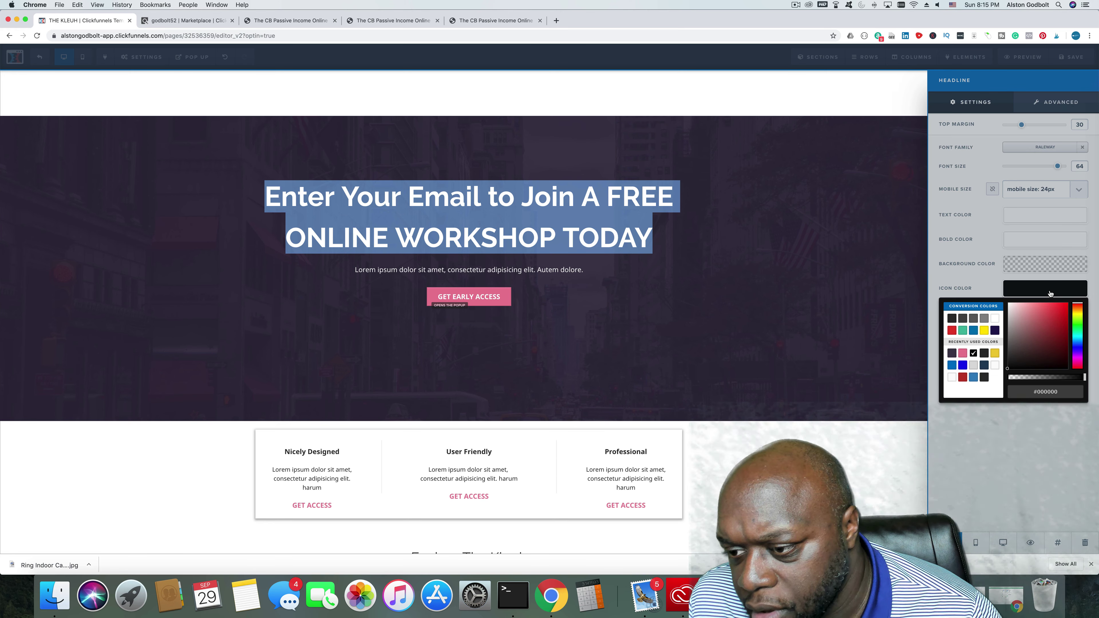
click(1013, 215)
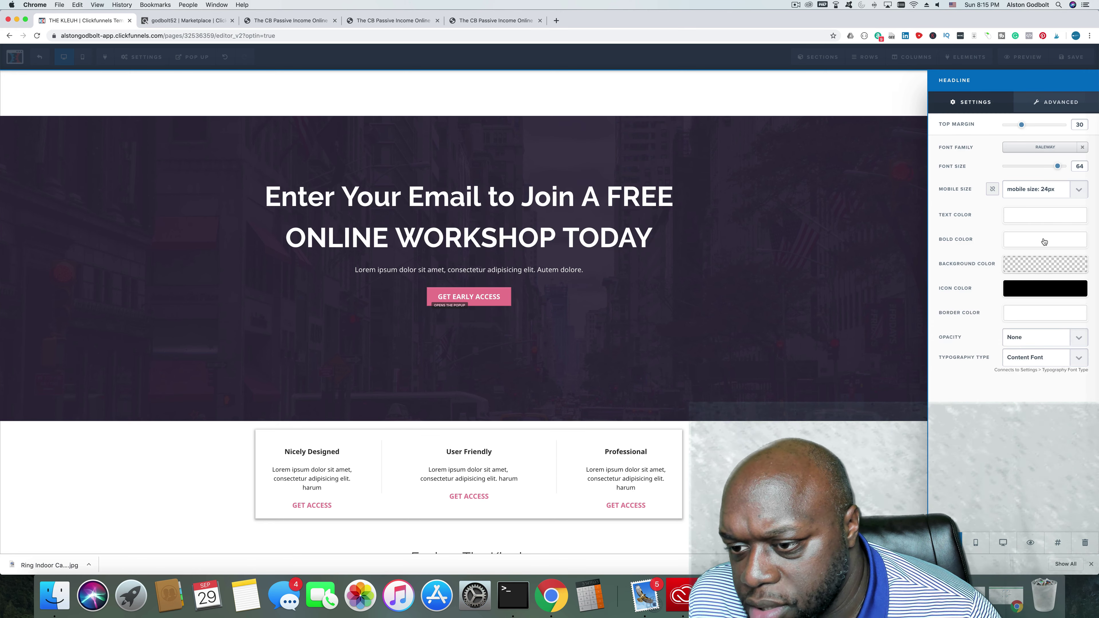
click(1013, 215)
click(952, 245)
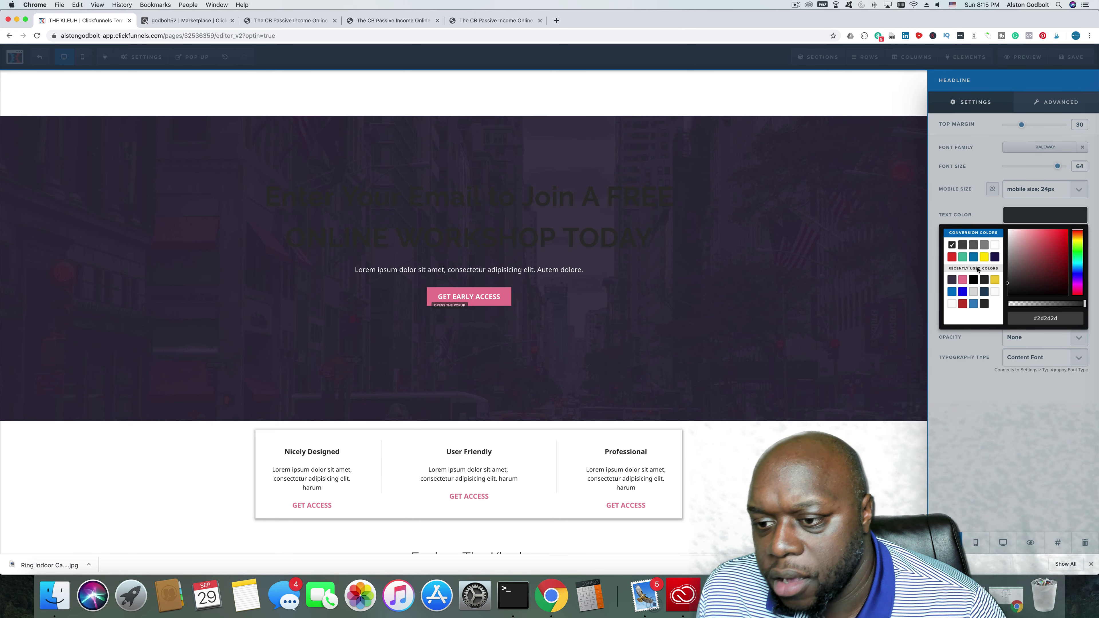
click(768, 336)
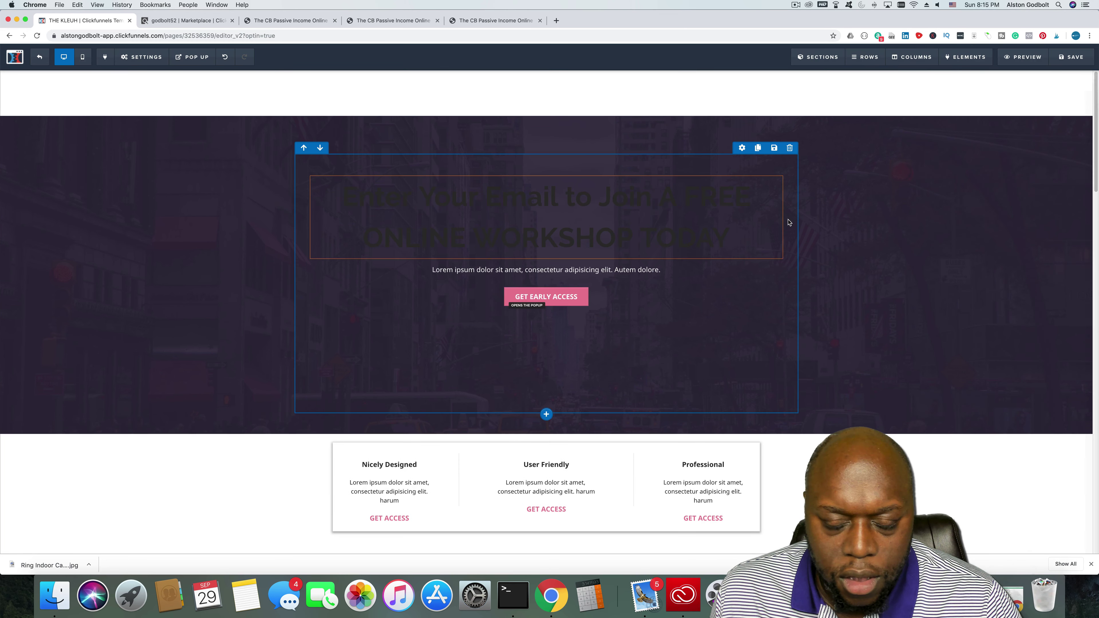
Replace the placeholder paragraph below the headline with "Get started today"
click(535, 272)
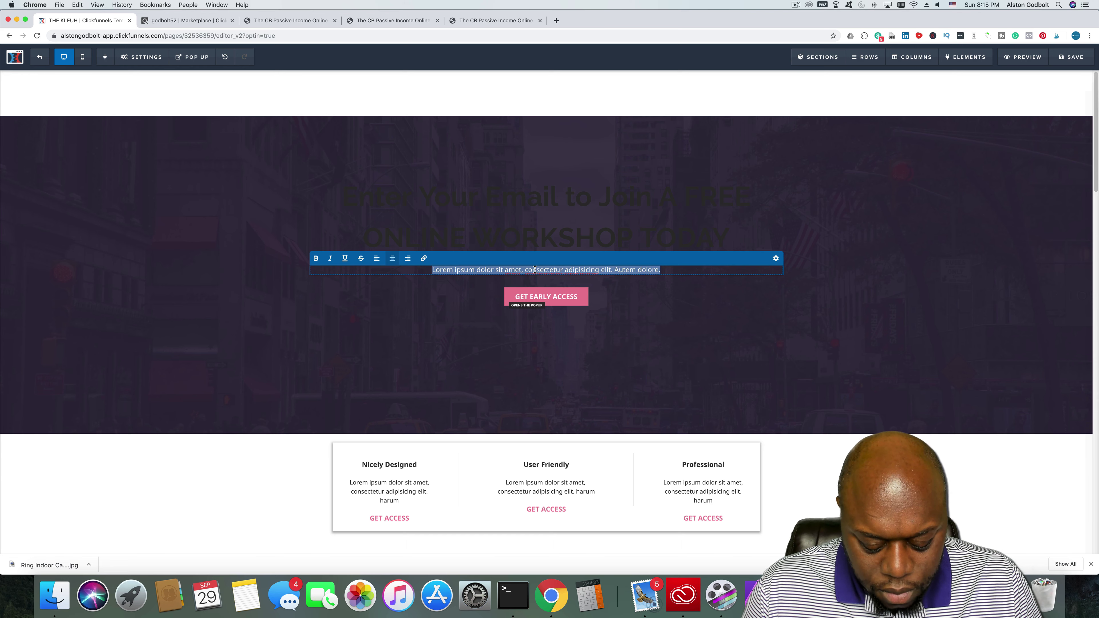
text(Get)
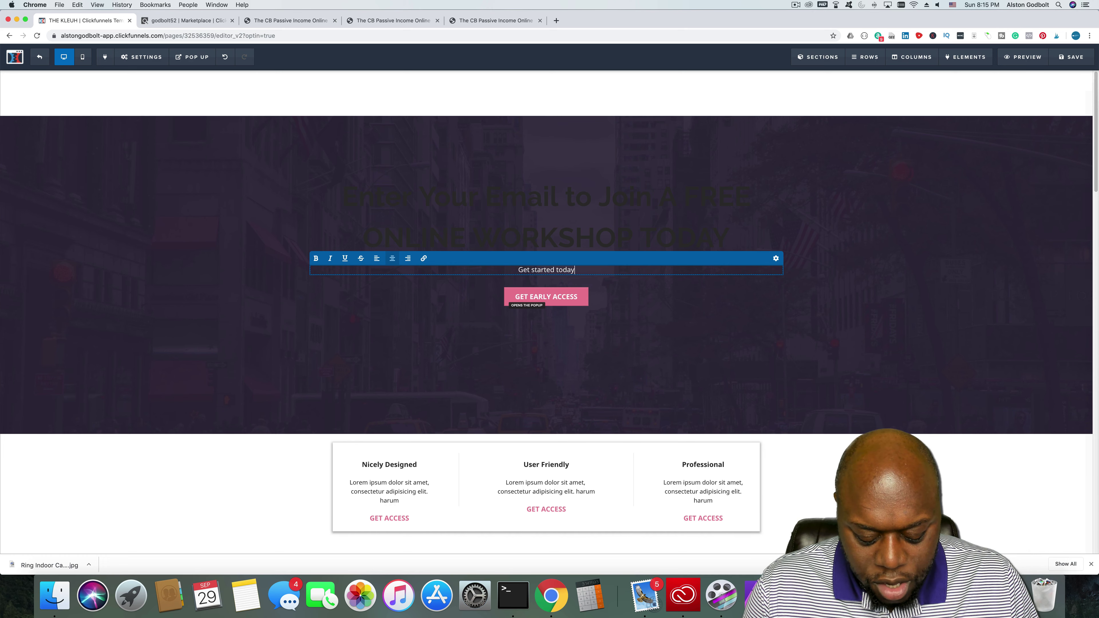
text(started today@)
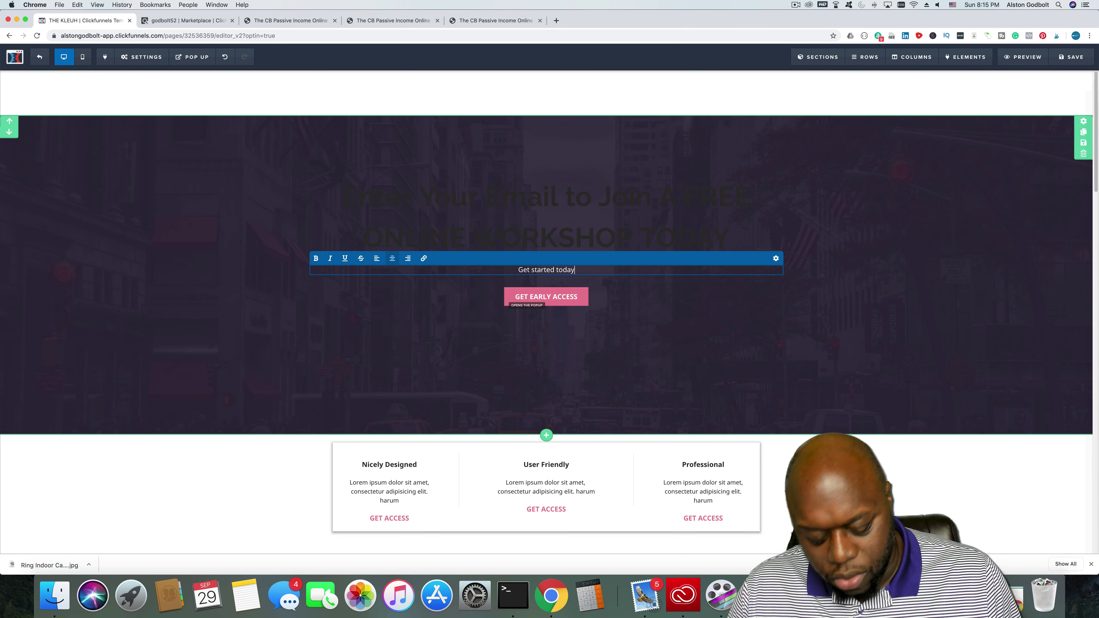
Copy the text "How I Helped Over 2,892 Documented Customers To Make Money Online" from the CB Passive Income page
click(365, 22)
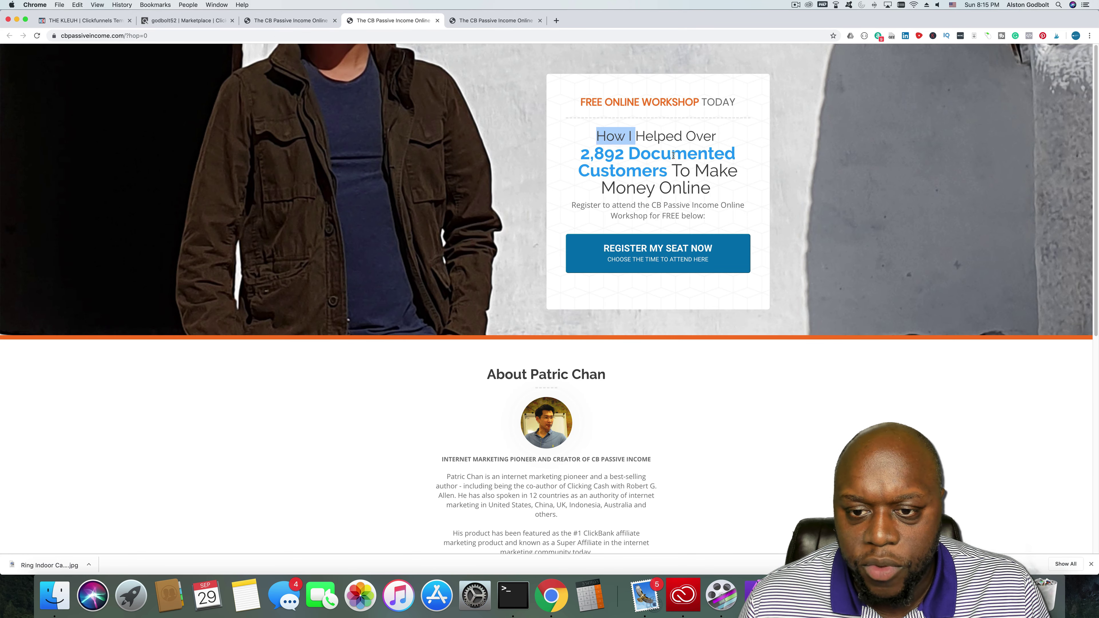
drag(673, 156, 712, 191)
right_click(683, 177)
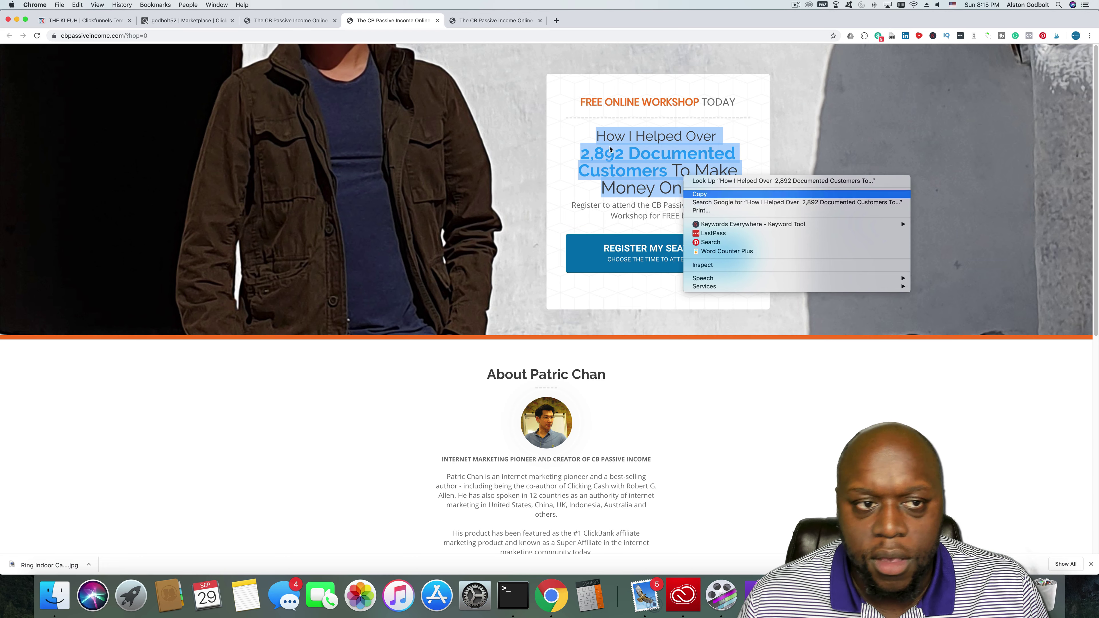
click(710, 218)
Return to the ClickFunnels editor and replace the paragraph below the headline with the copied "How I Helped Over 2,892 Documented Customers" text
click(290, 20)
click(112, 24)
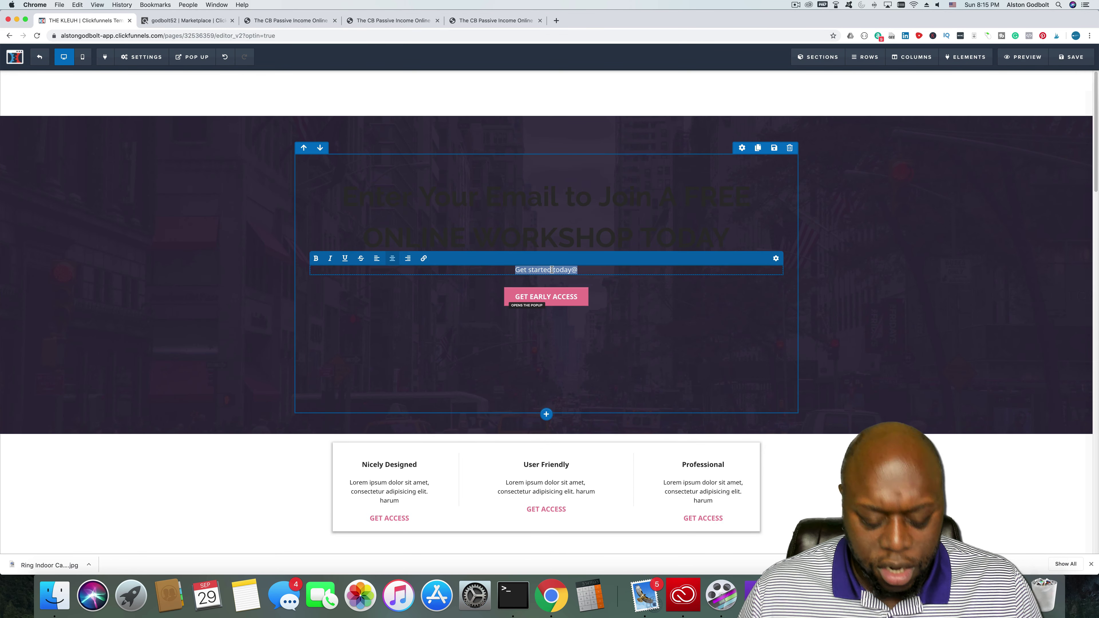
key(super+v)
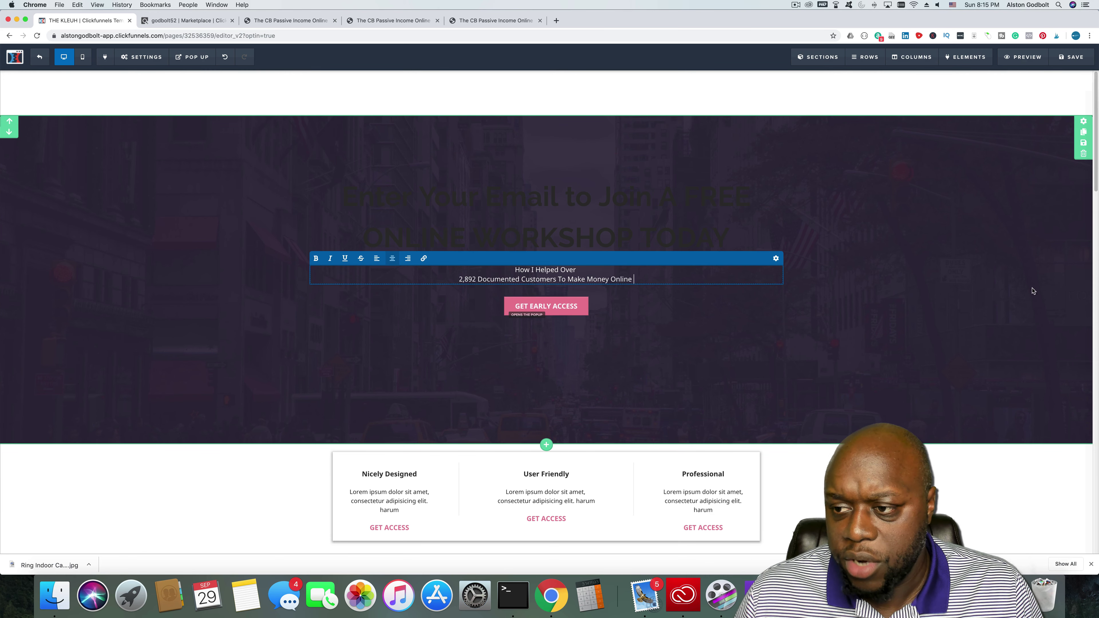
Set the background color of the headline section to white #ffffff
click(1084, 122)
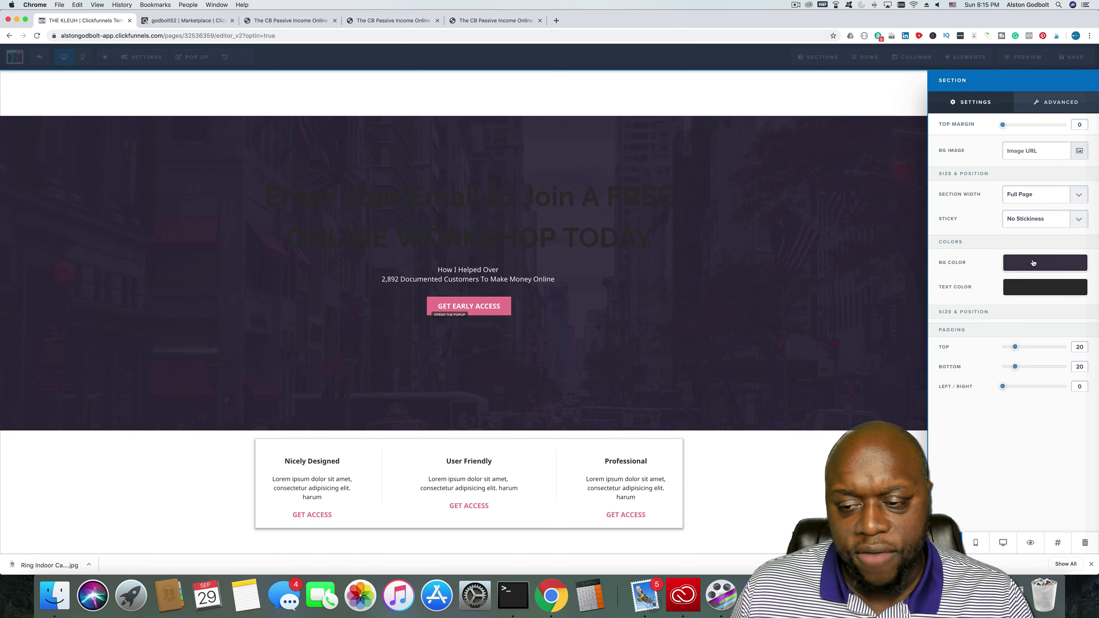
click(1031, 268)
click(995, 293)
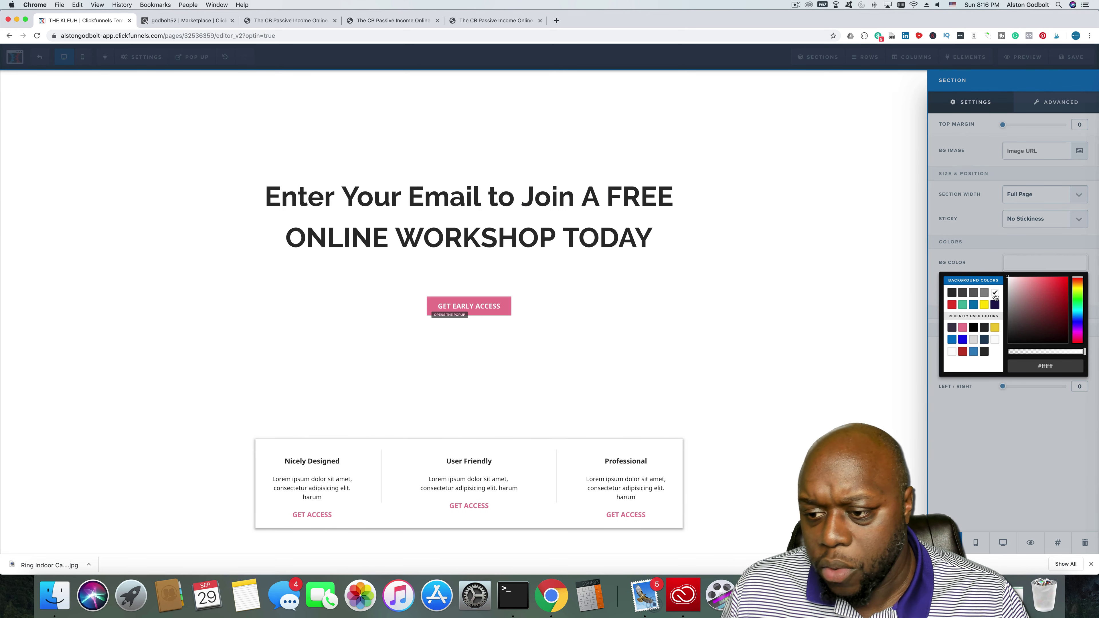
click(905, 418)
Set the text color of the paragraph below the headline to dark grey #2d2d2d
click(544, 277)
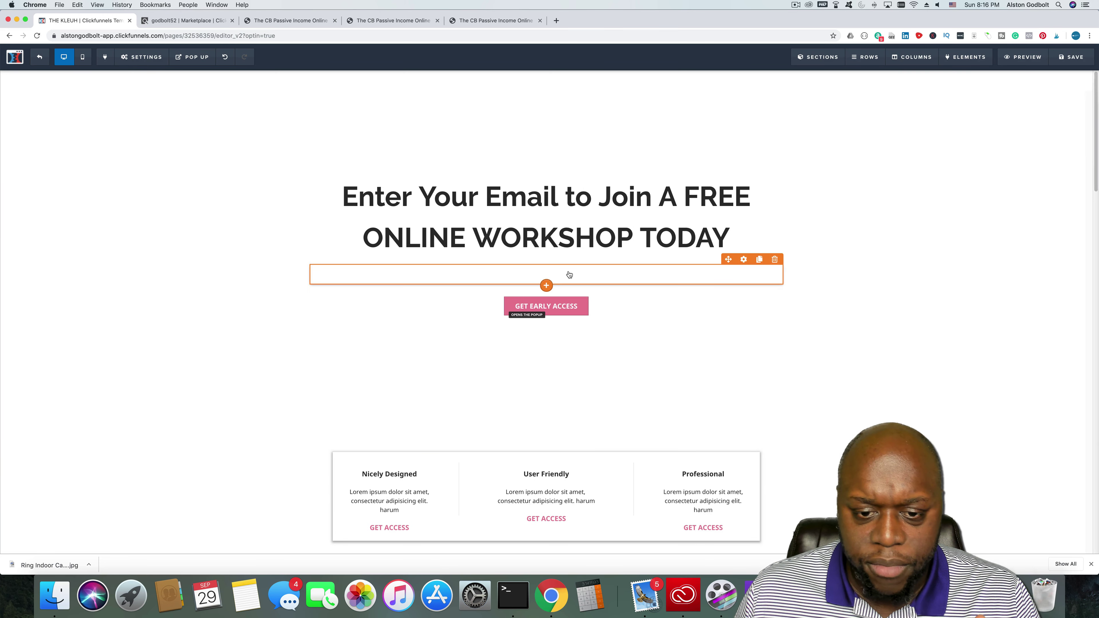
triple_click(569, 270)
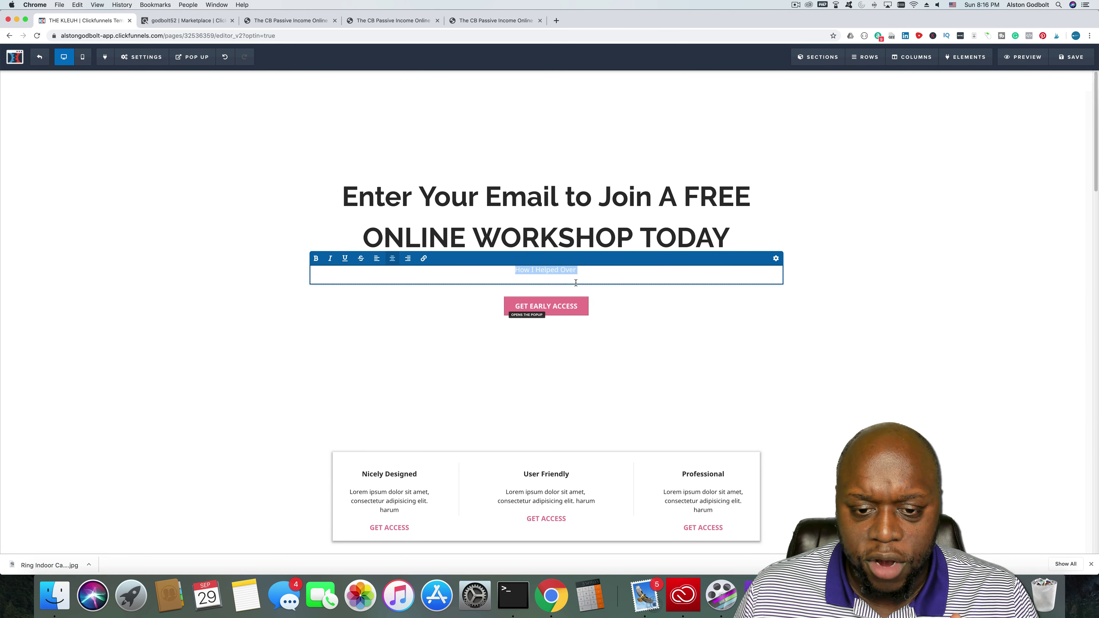
triple_click(583, 276)
click(693, 279)
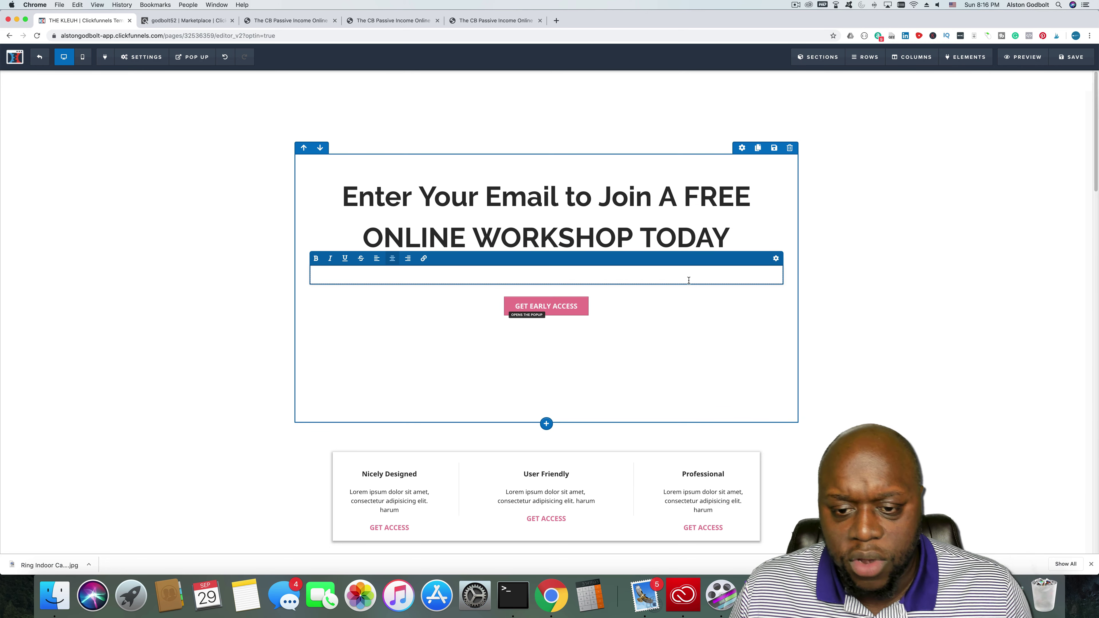
key(super+a)
key(Escape)
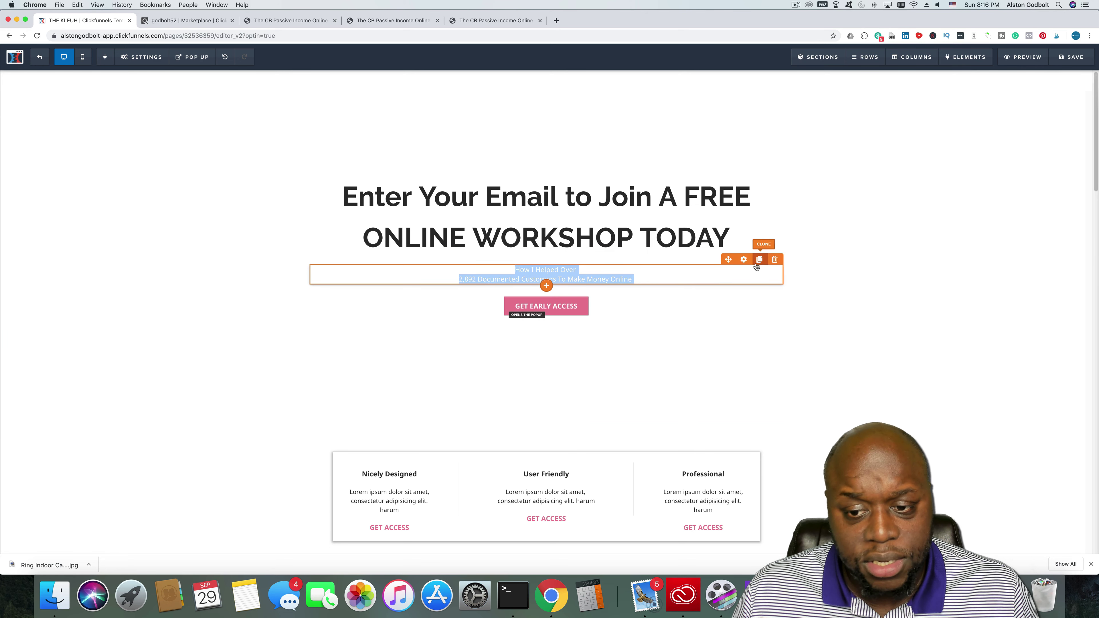
click(696, 274)
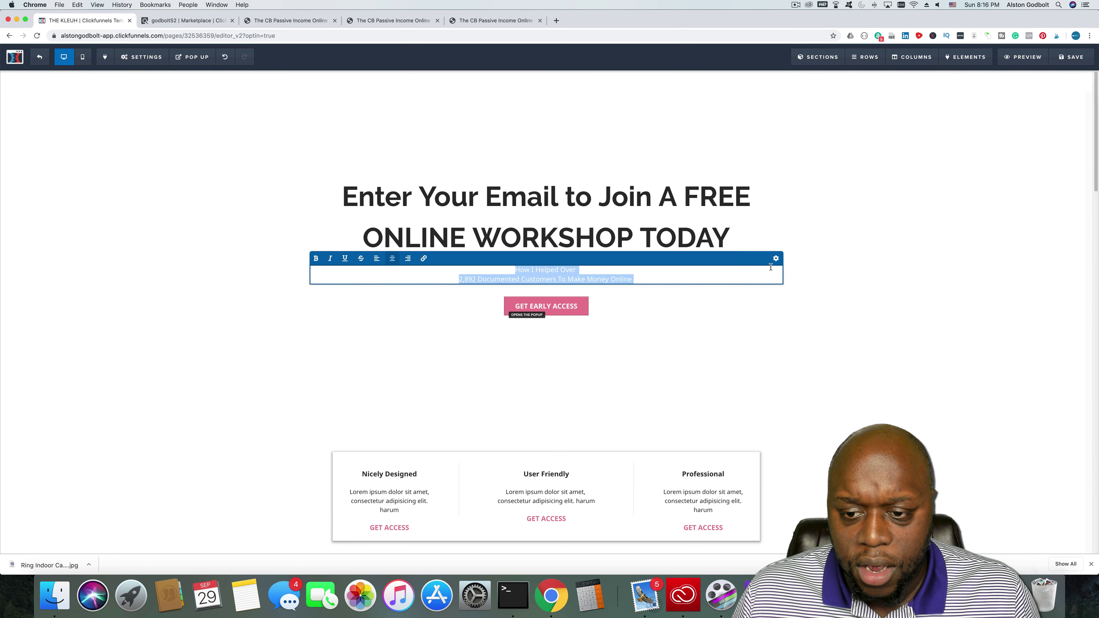
click(779, 261)
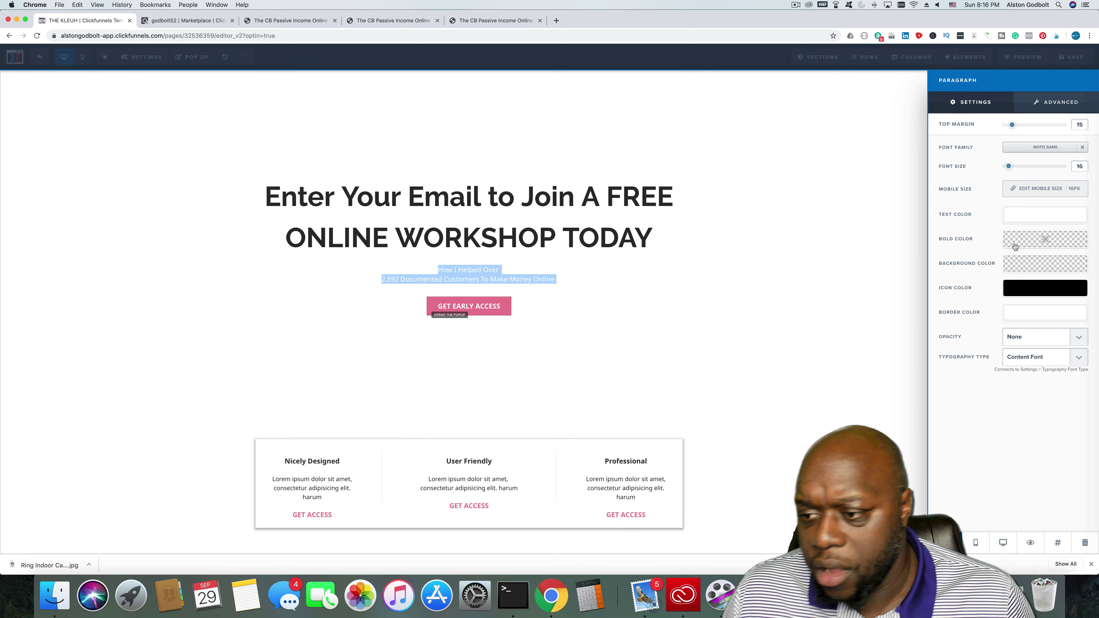
click(1045, 214)
click(951, 245)
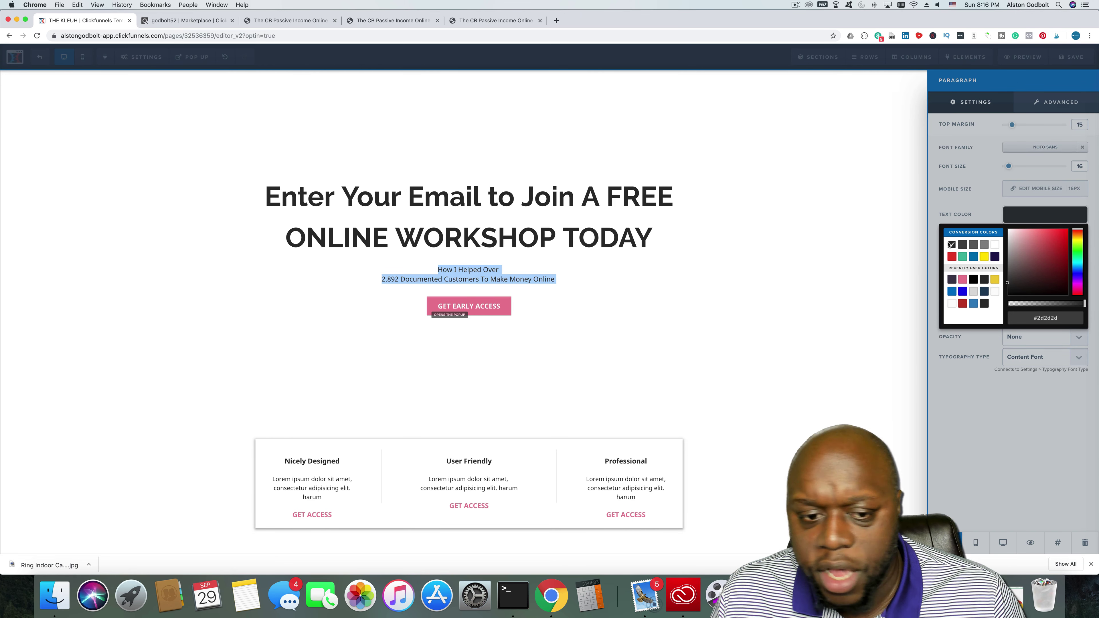
click(591, 279)
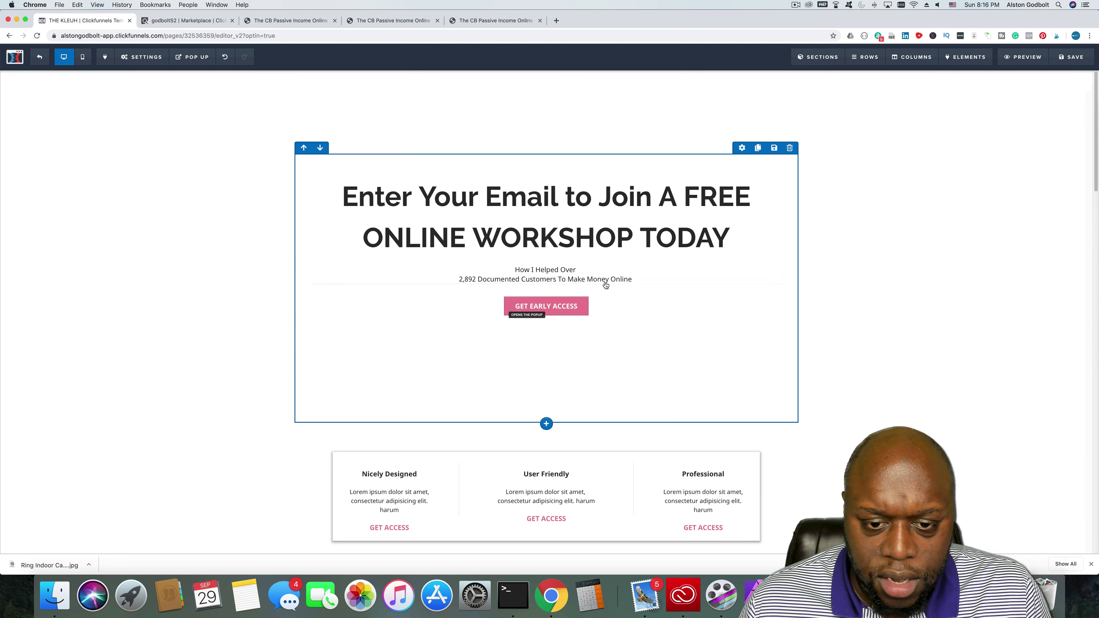
Replace "How I Helped Over" in the paragraph with "See I he helped", keeping it on one line with the customer text
triple_click(525, 270)
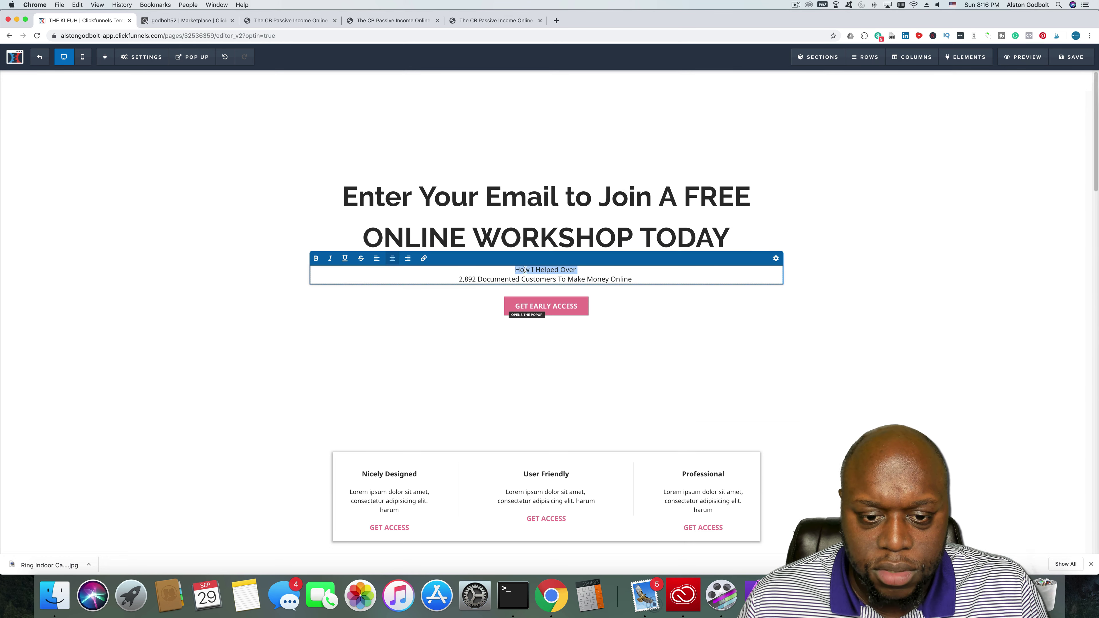
text(See I )
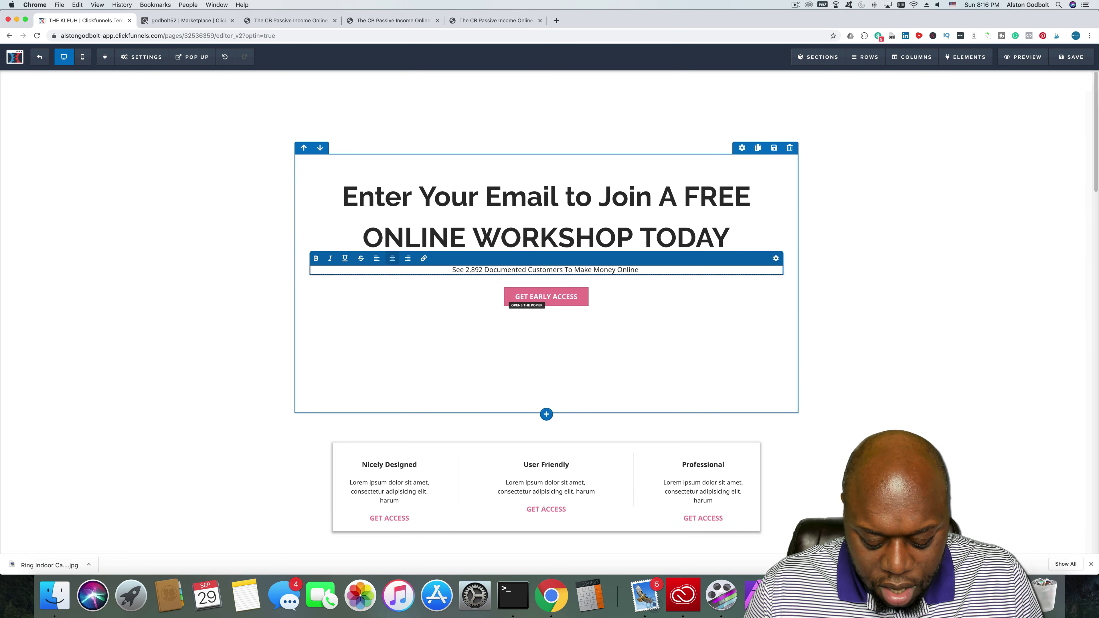
text(he)
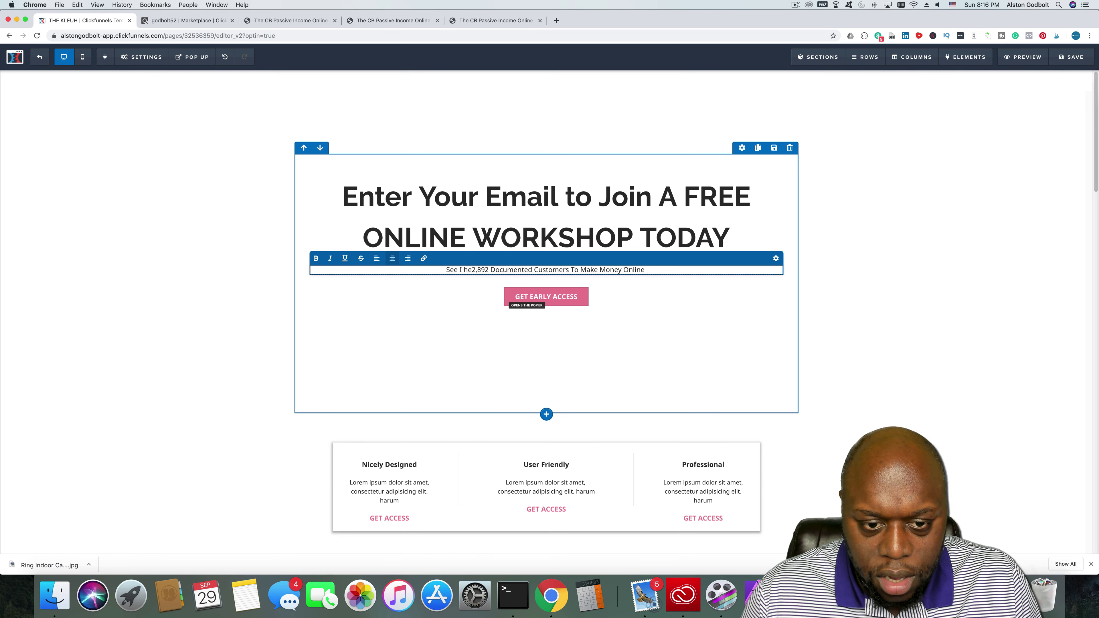
text( h)
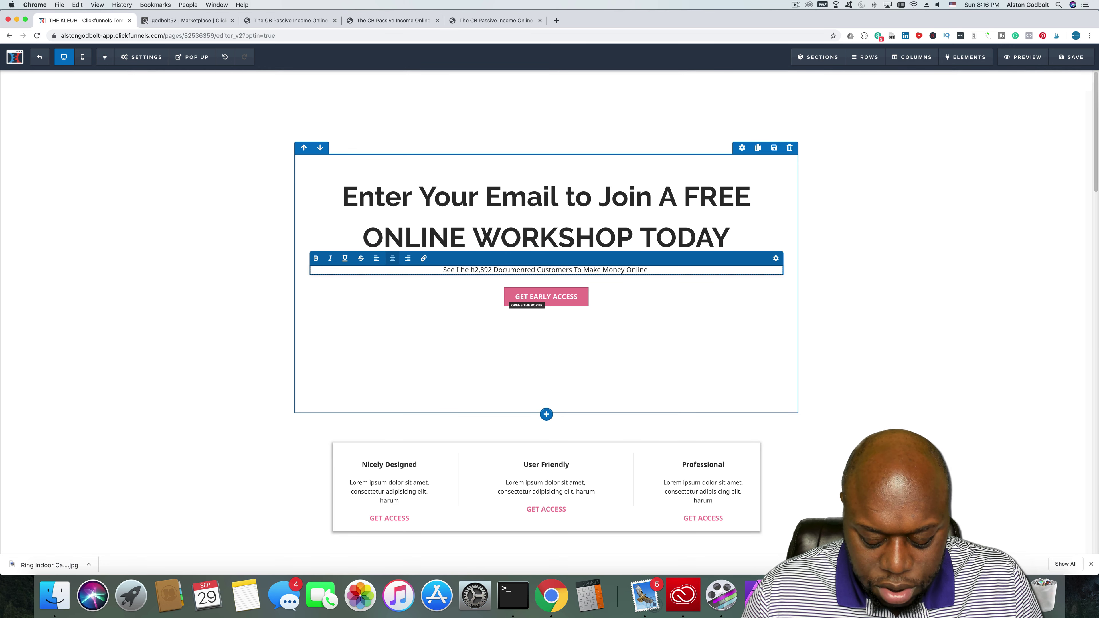
text(elped)
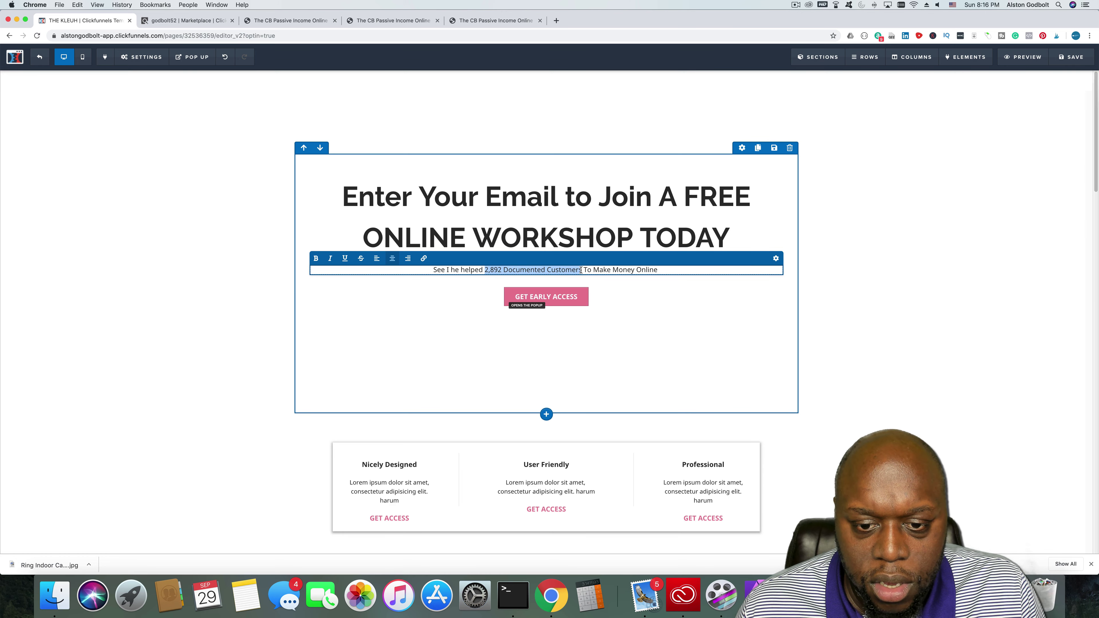
Set the bold color of the paragraph below the headline to red
click(775, 258)
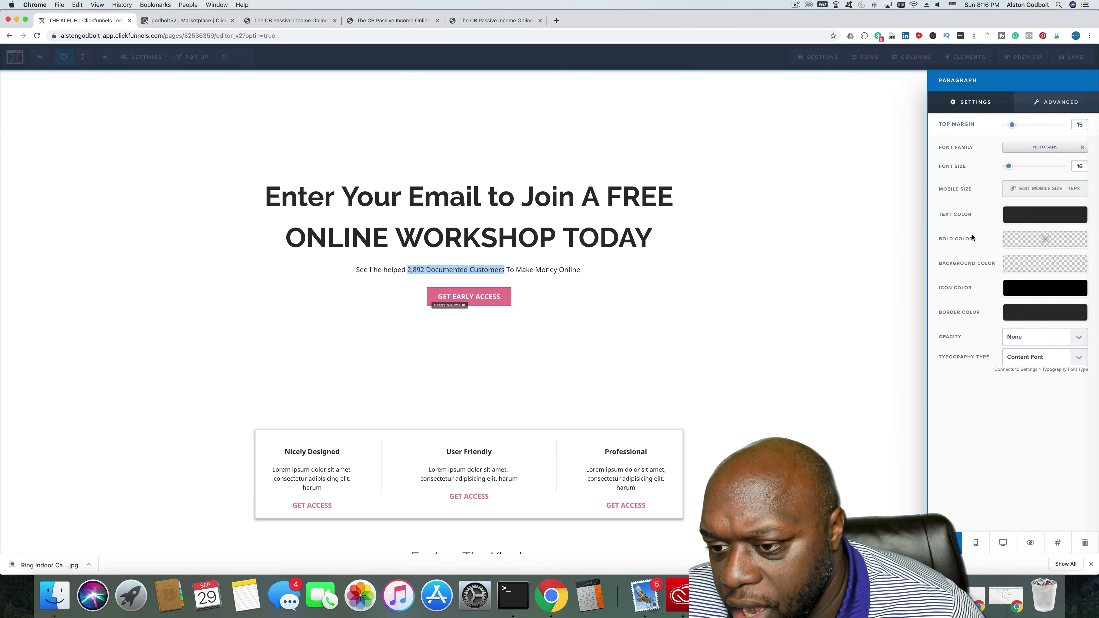
click(1009, 240)
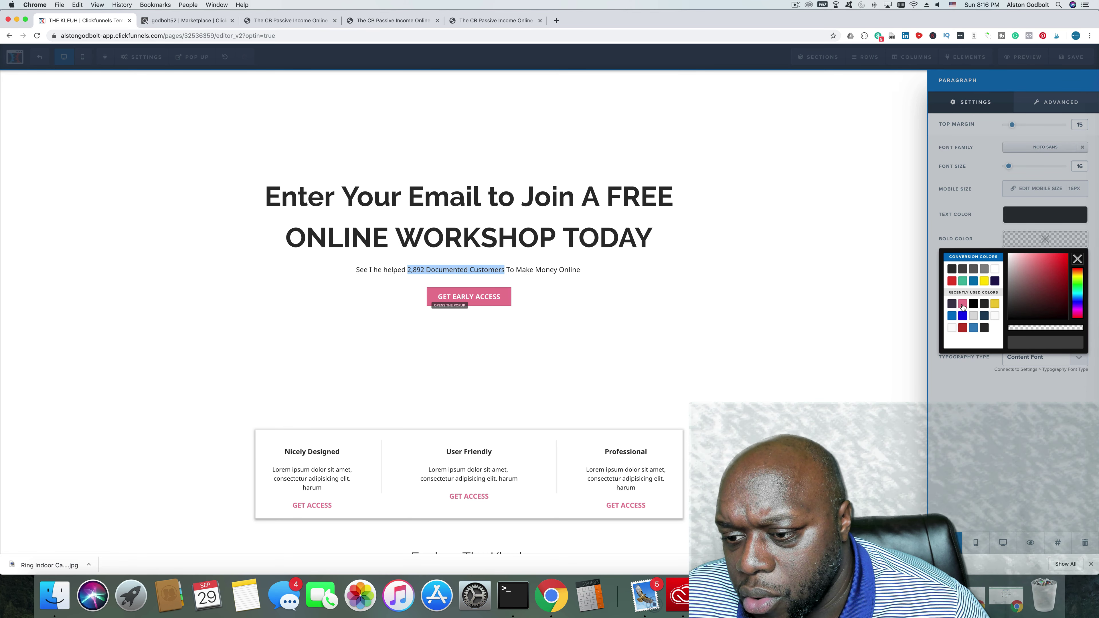
click(953, 282)
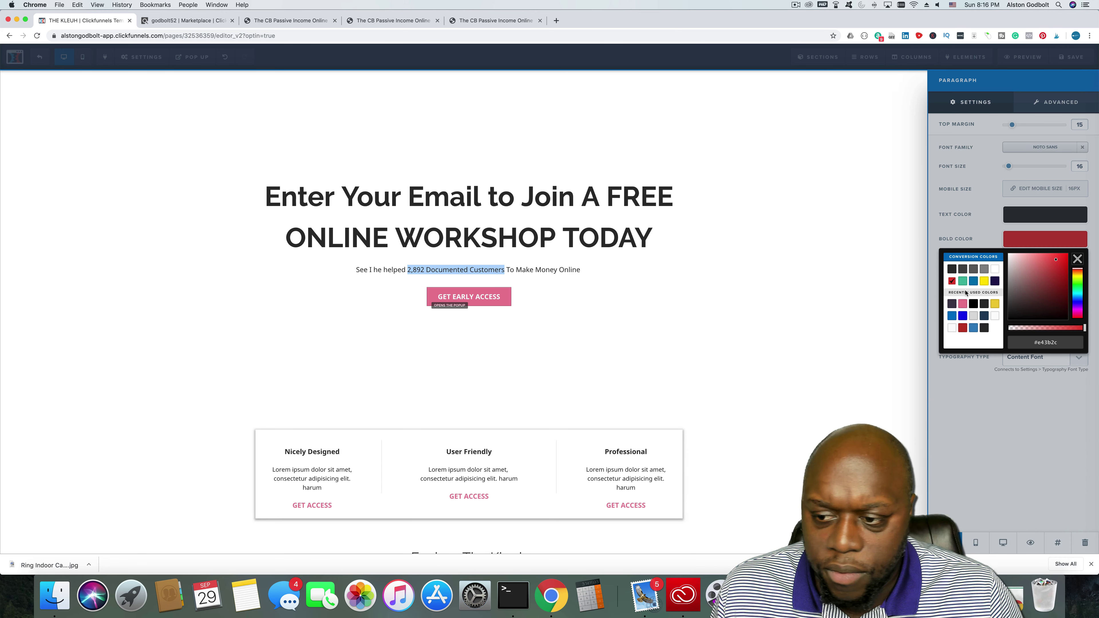
click(582, 265)
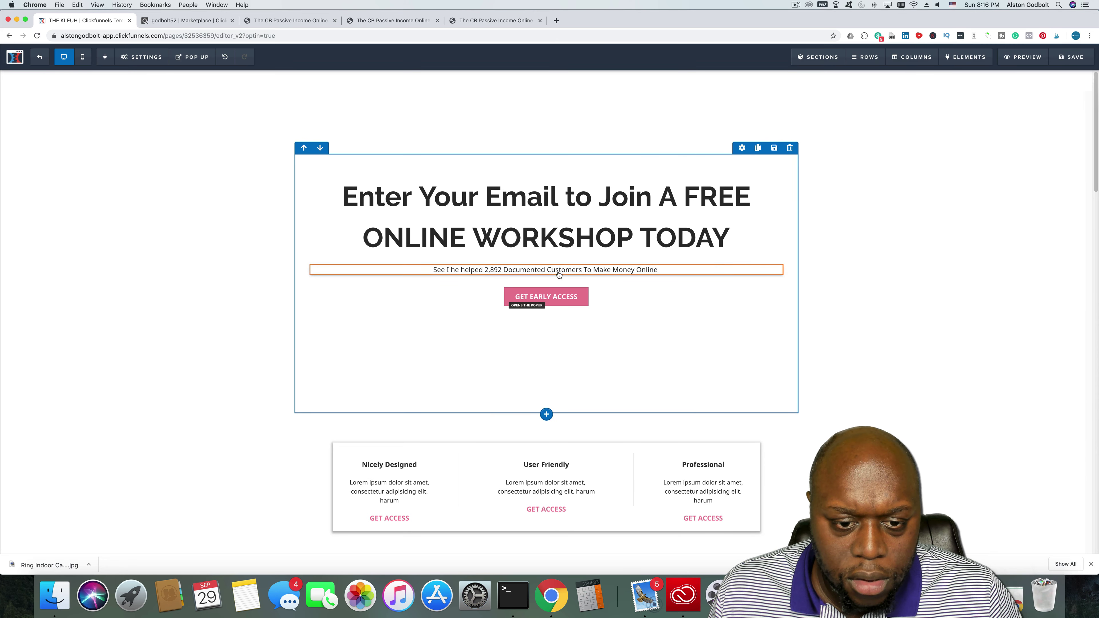
Make "2,892 Documented Customers" bold in the paragraph below the headline
click(545, 268)
triple_click(541, 269)
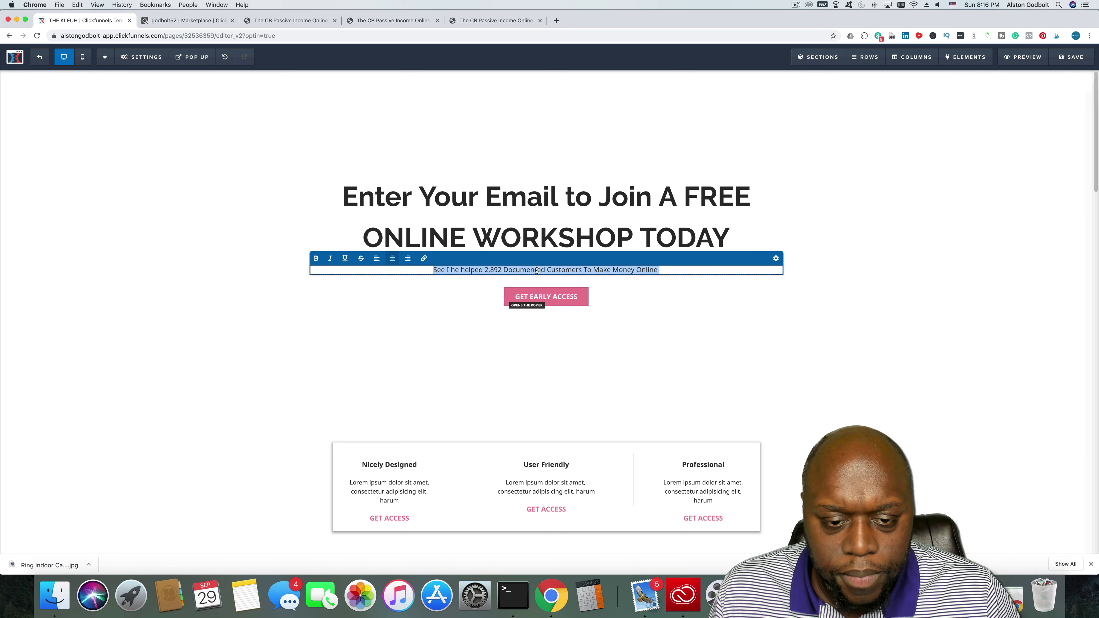
click(486, 270)
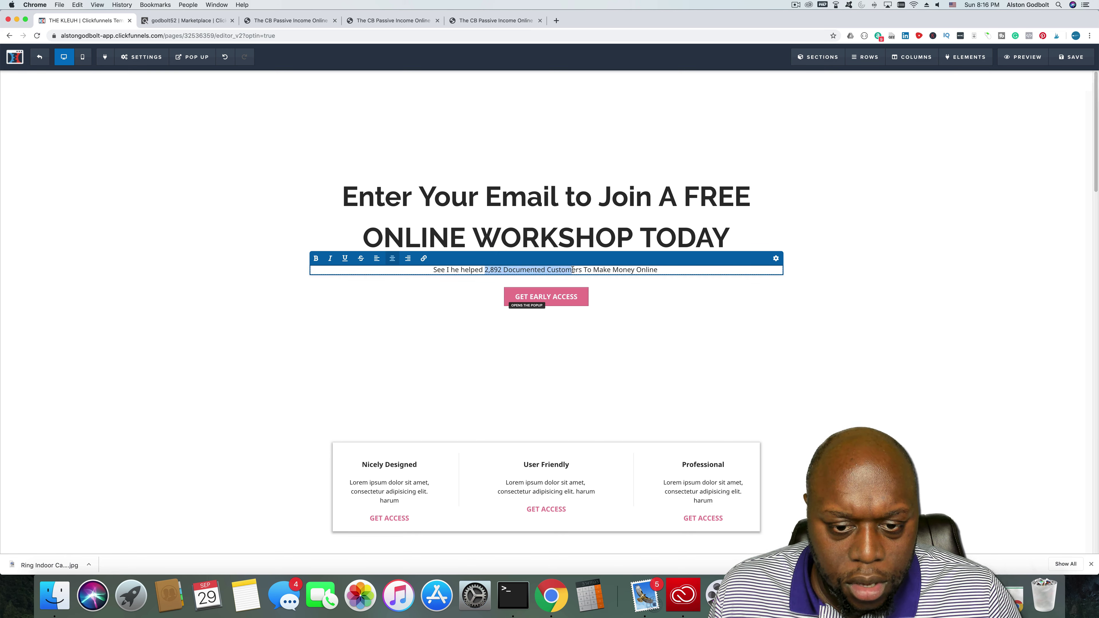
click(316, 258)
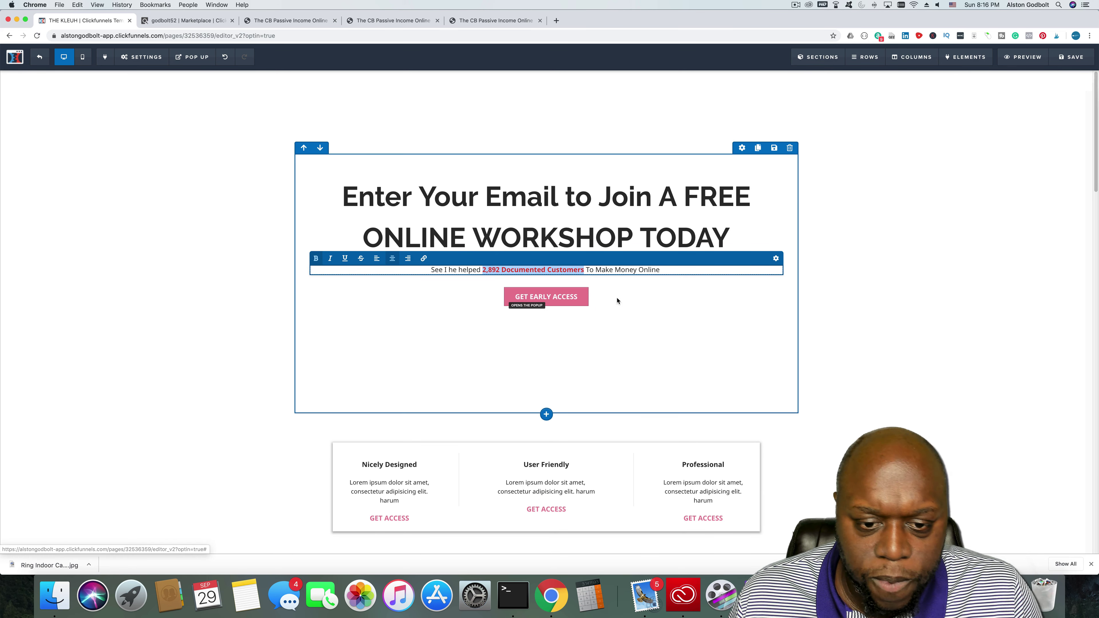
click(646, 299)
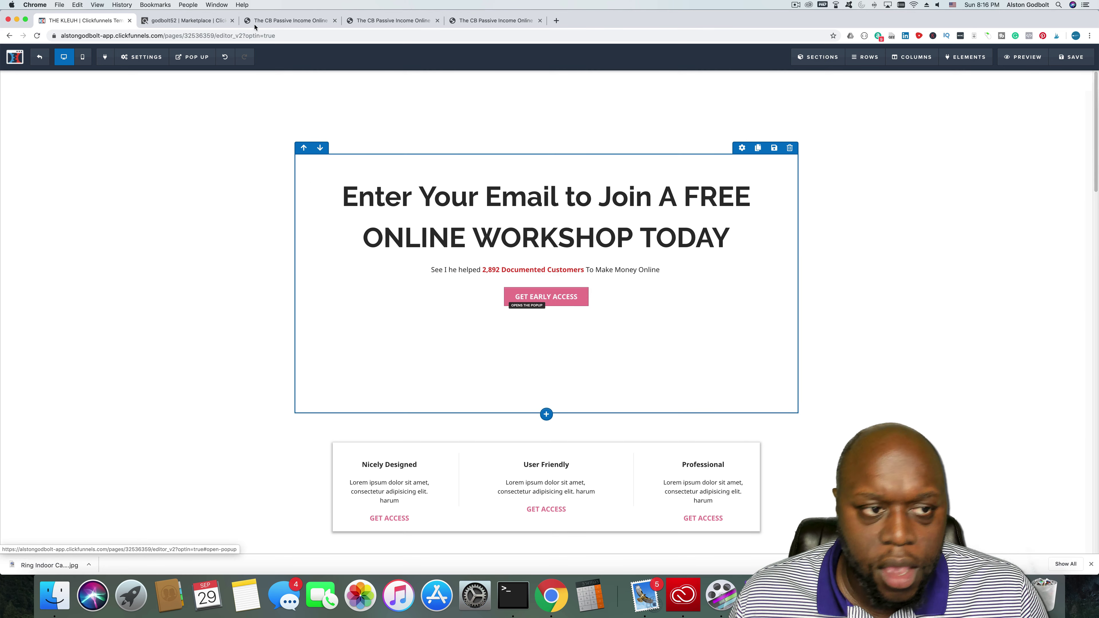
Check the colors on the CB Passive Income offer page and change the bold color of the paragraph below the headline to orange
click(279, 21)
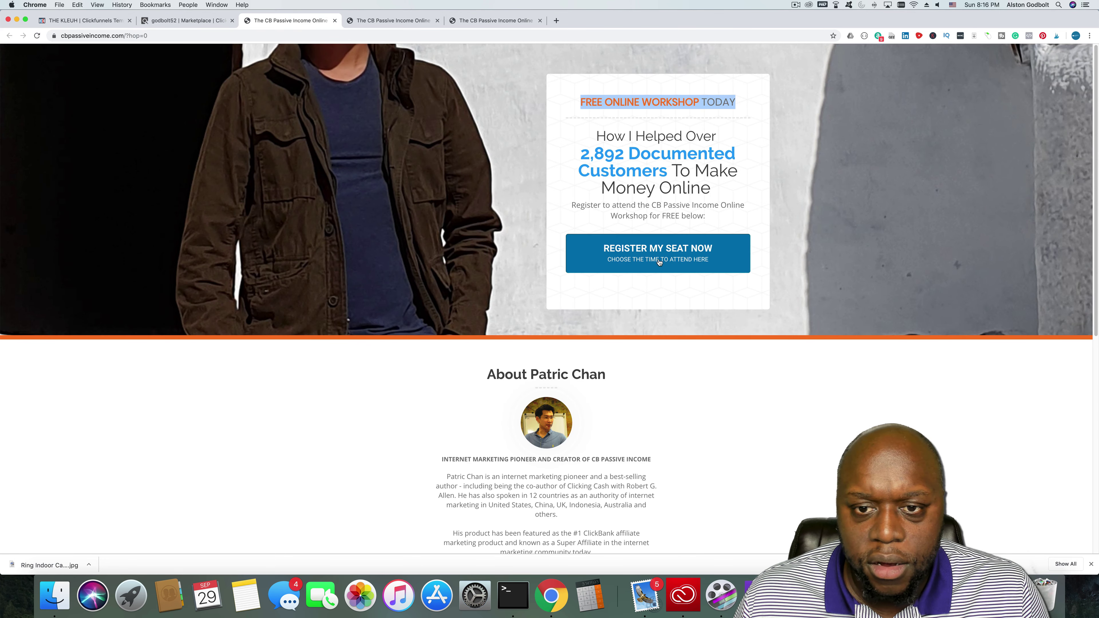
click(88, 21)
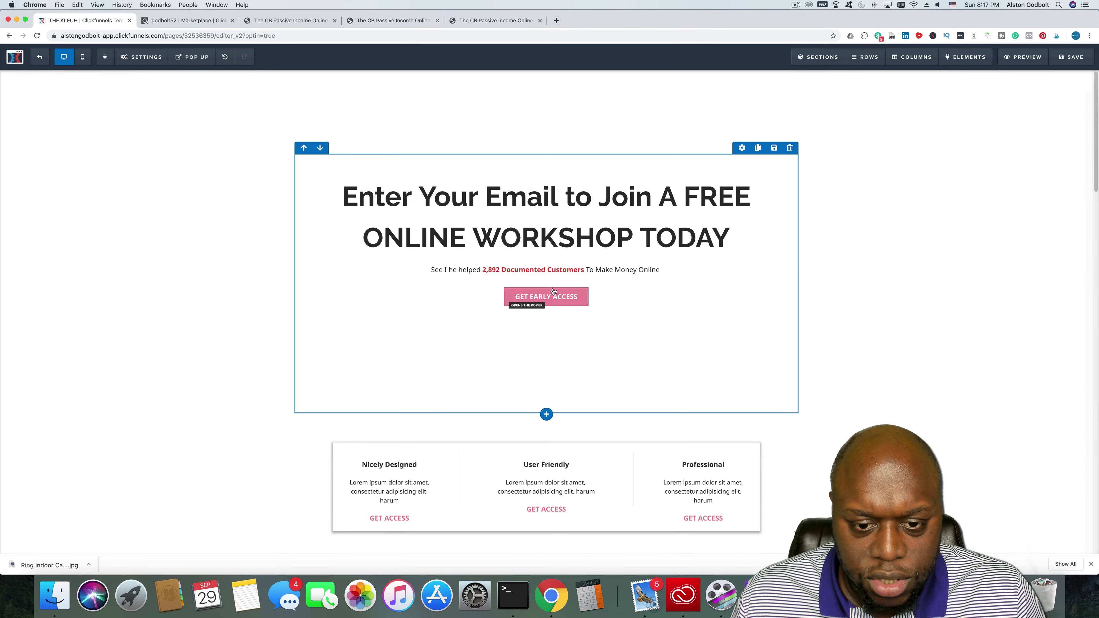
click(676, 272)
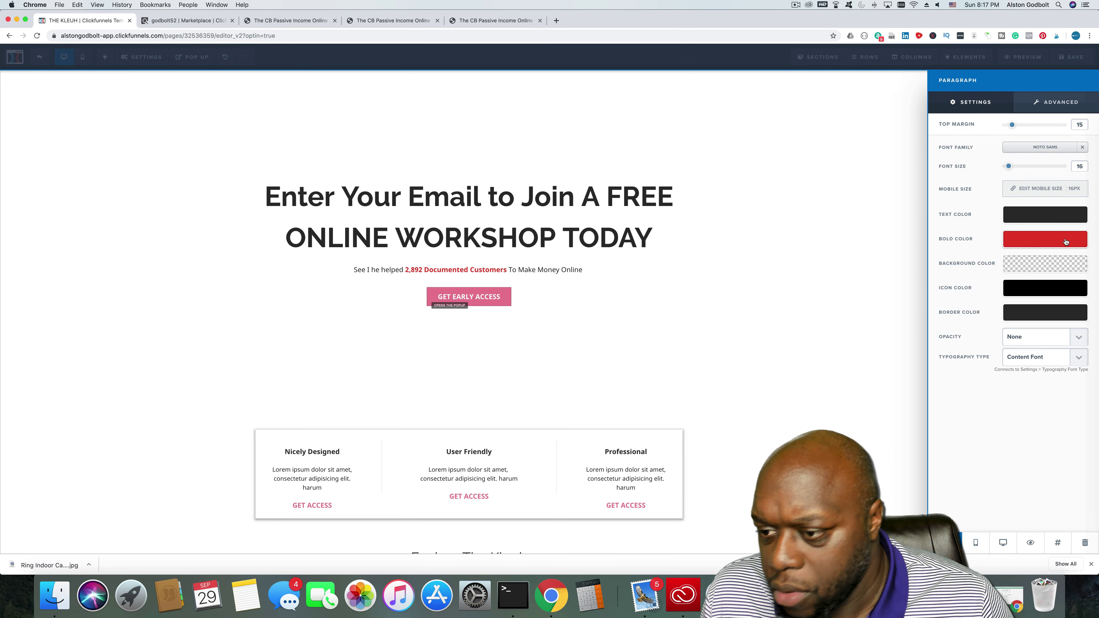
click(1066, 242)
click(798, 447)
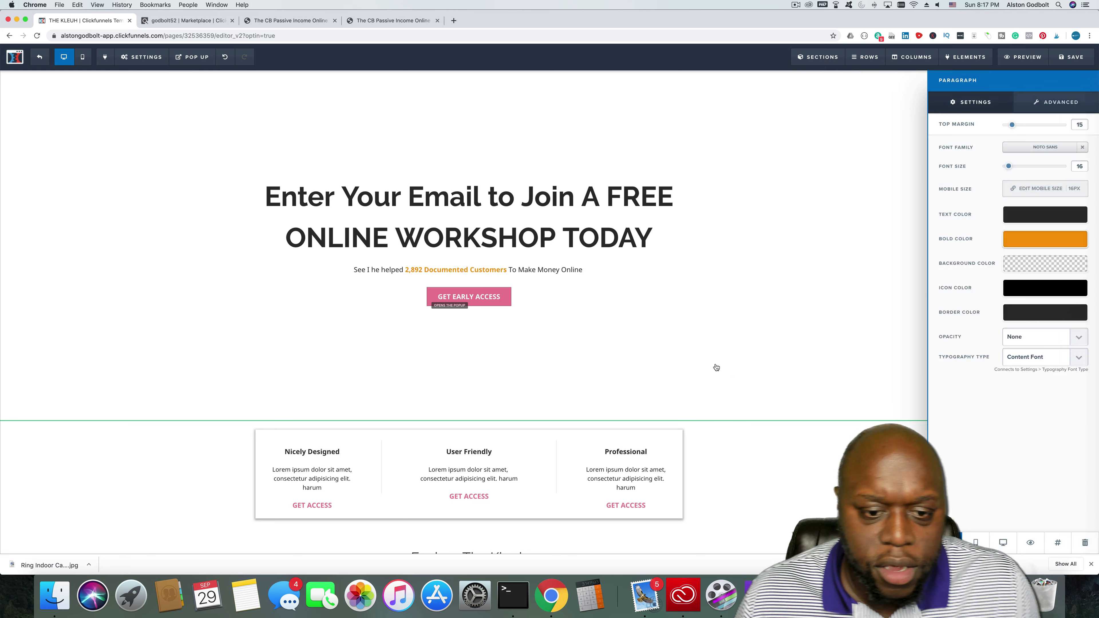
Set the background color of the "GET EARLY ACCESS" button to red
click(575, 298)
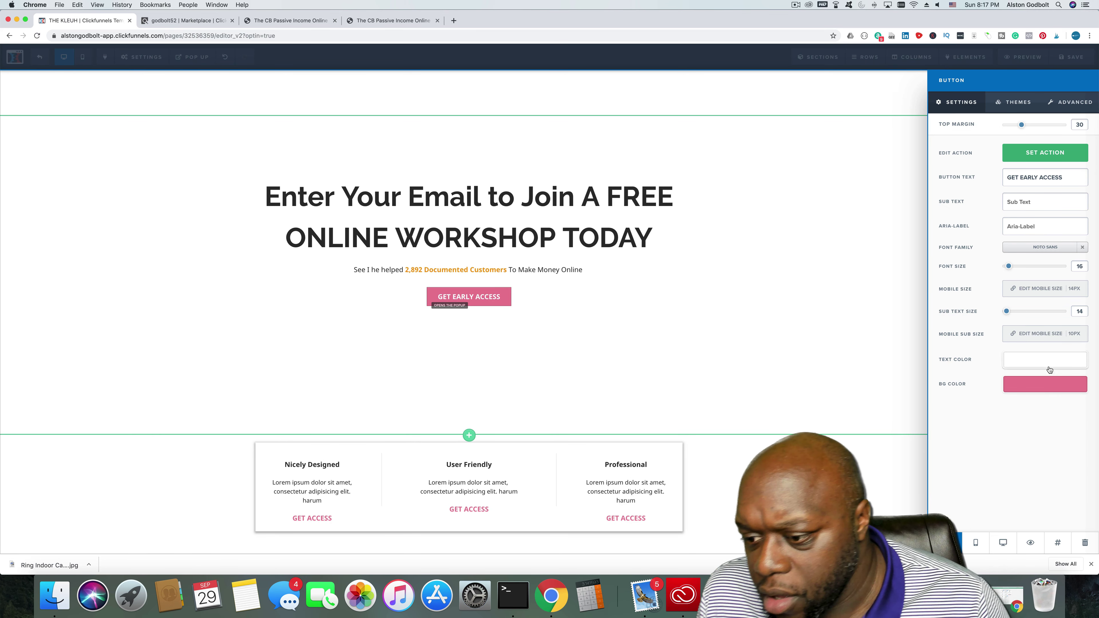
click(1048, 383)
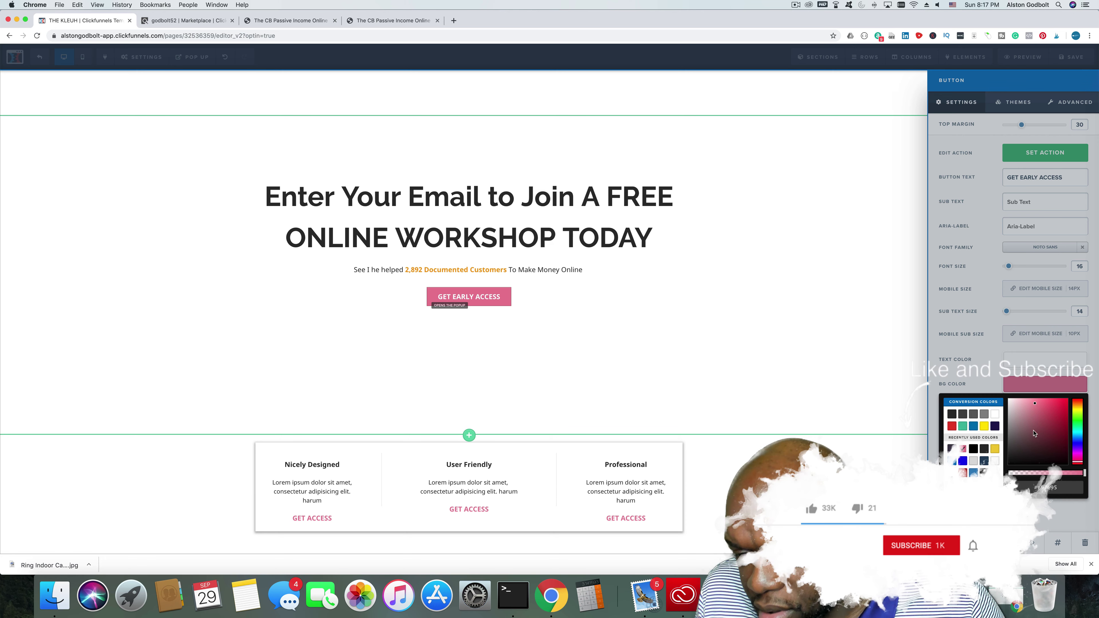
click(951, 426)
click(497, 276)
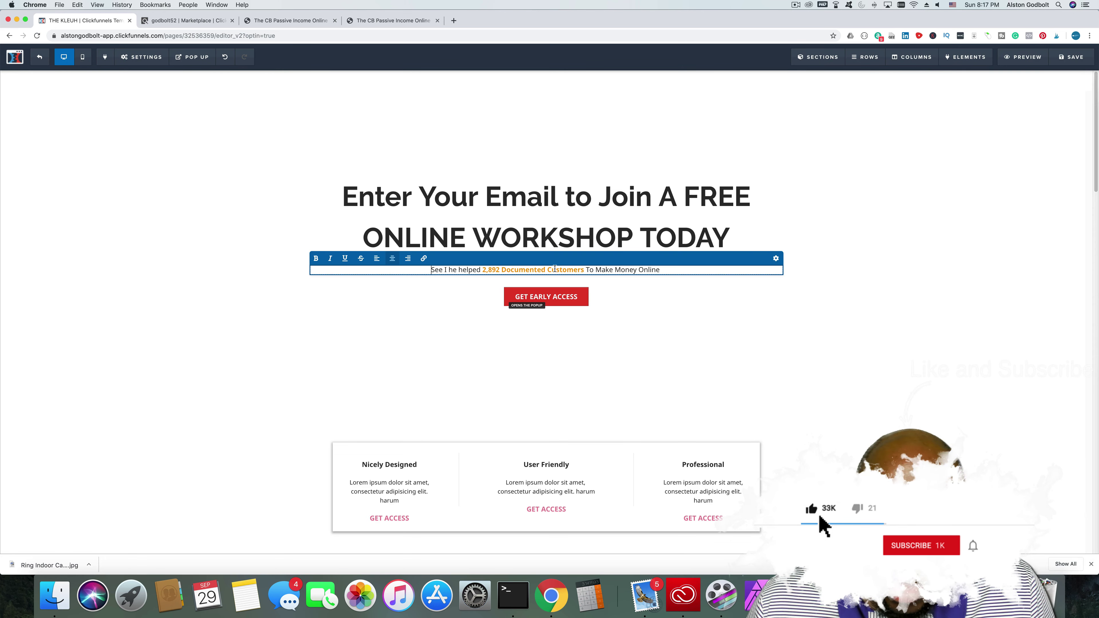
Change the bold color of the paragraph with the customer text back to red
triple_click(606, 272)
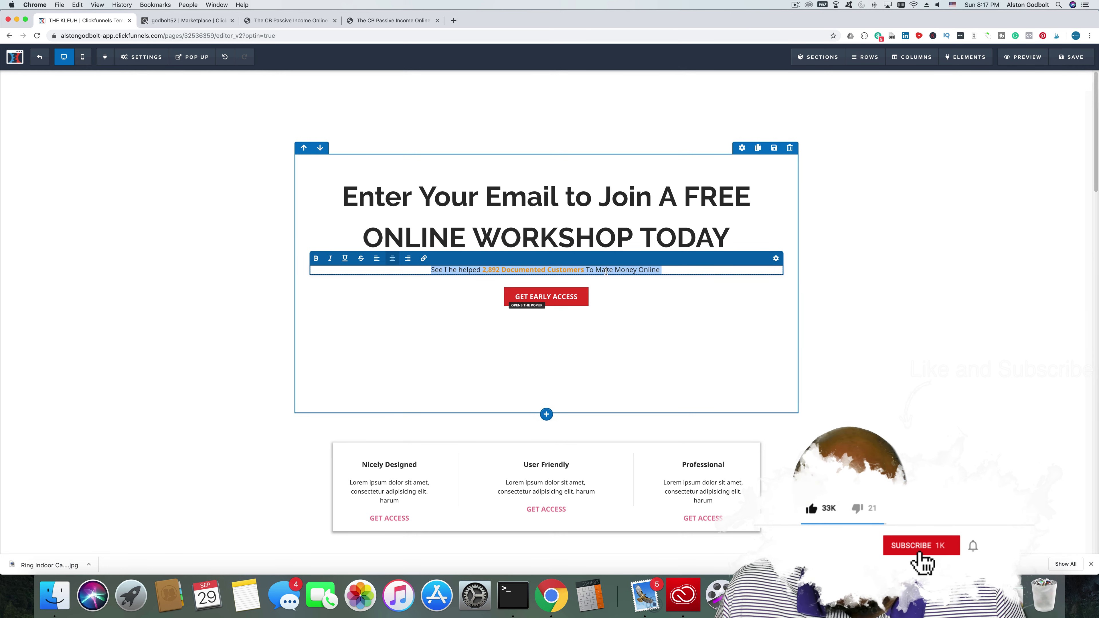
click(775, 259)
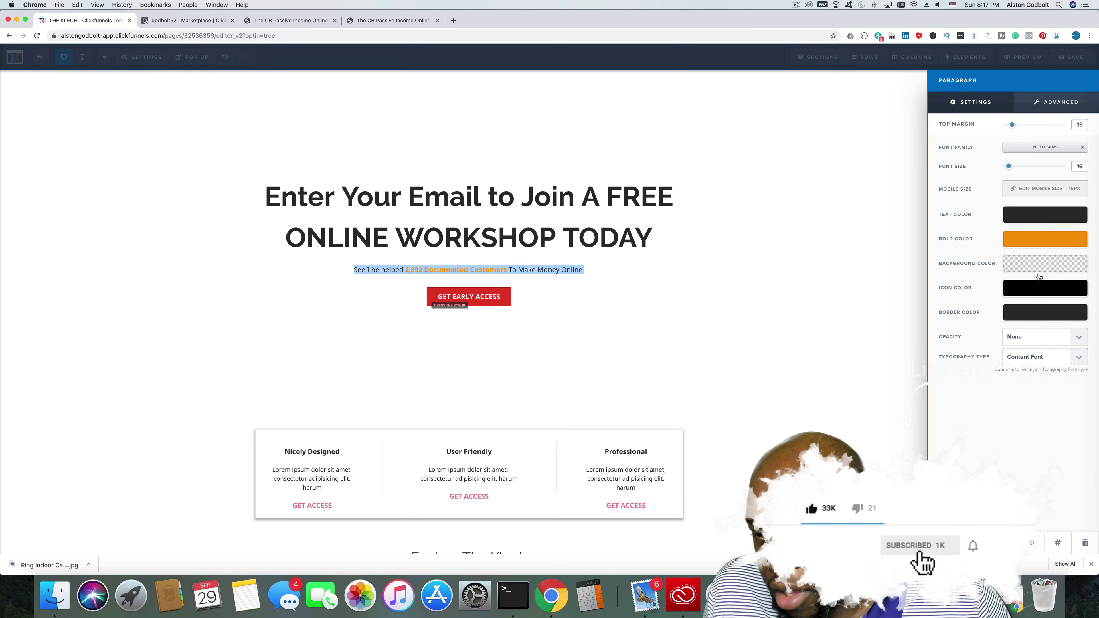
click(1042, 238)
click(952, 281)
click(589, 319)
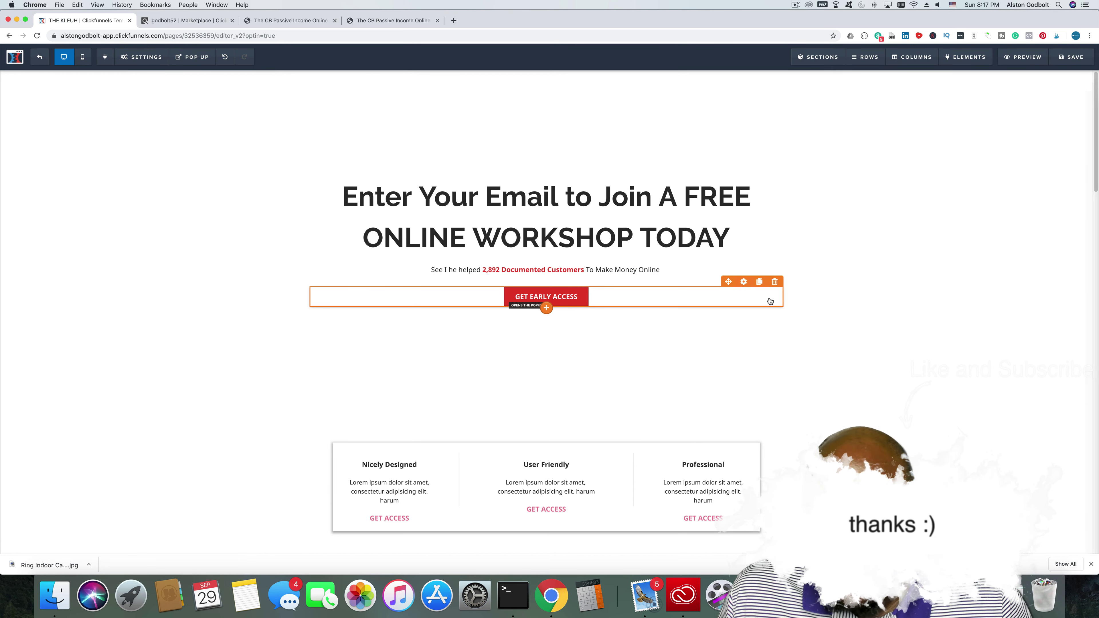
Set the font size of the "GET EARLY ACCESS" button to 36
click(680, 344)
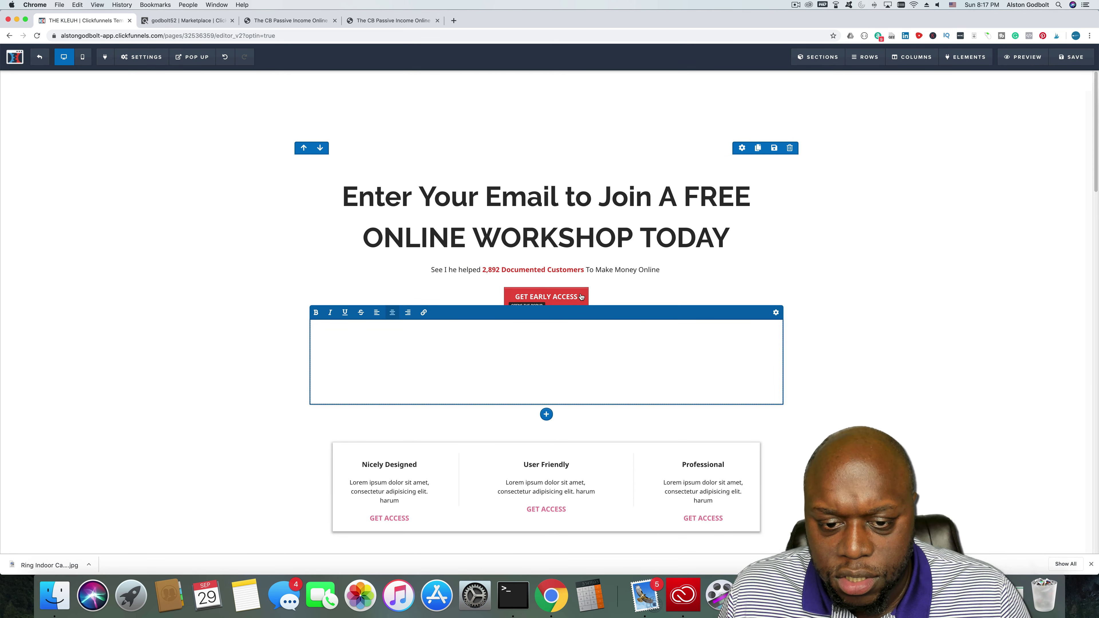
click(591, 299)
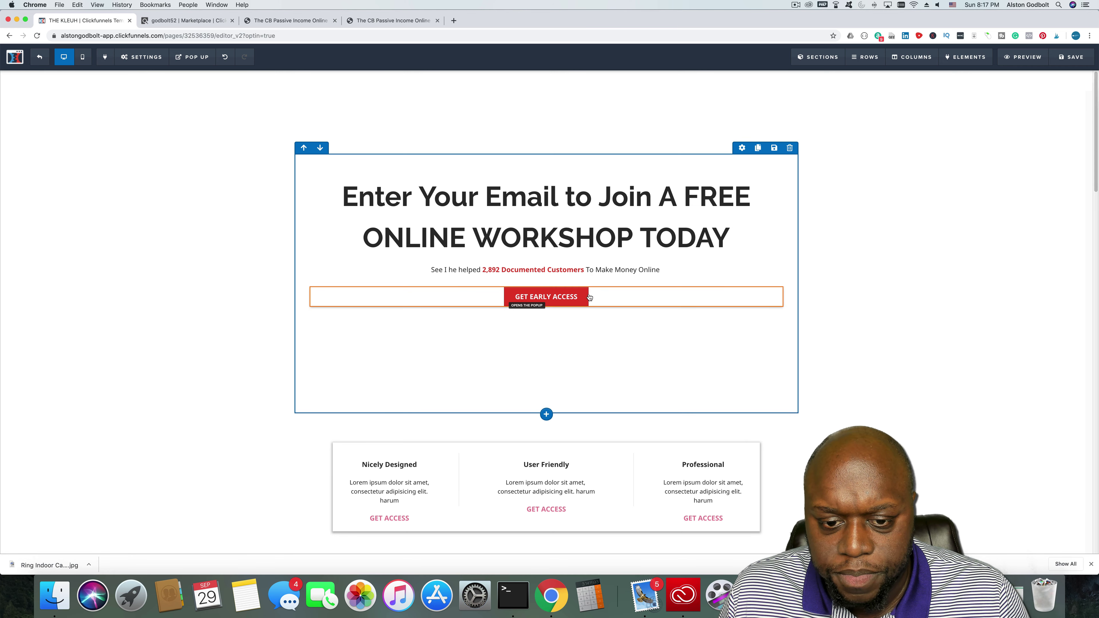
click(544, 299)
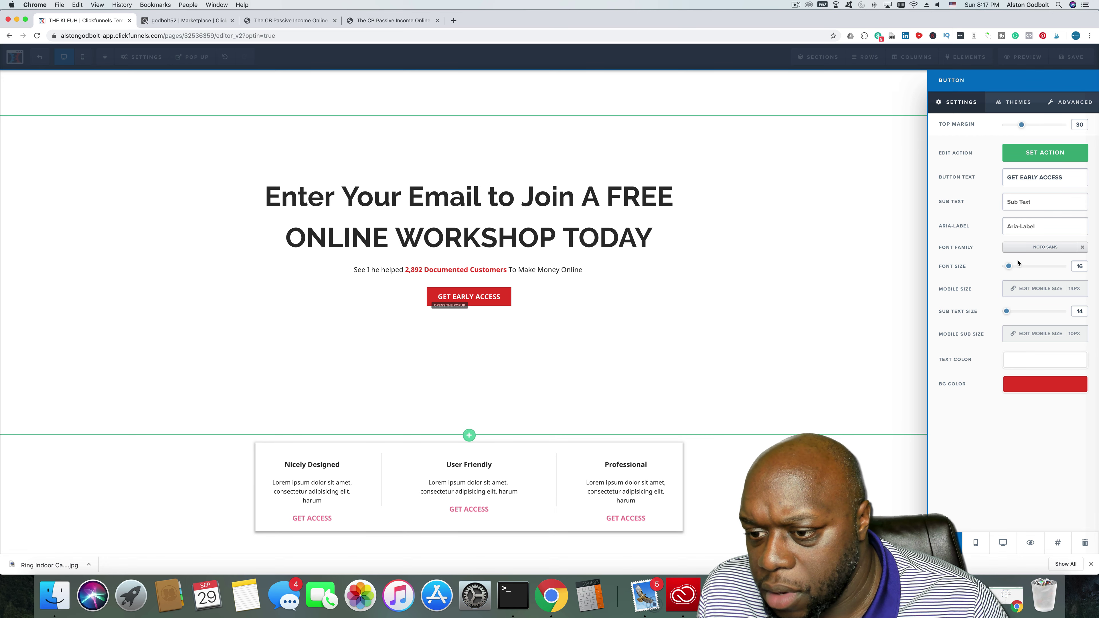
drag(1009, 266, 1029, 268)
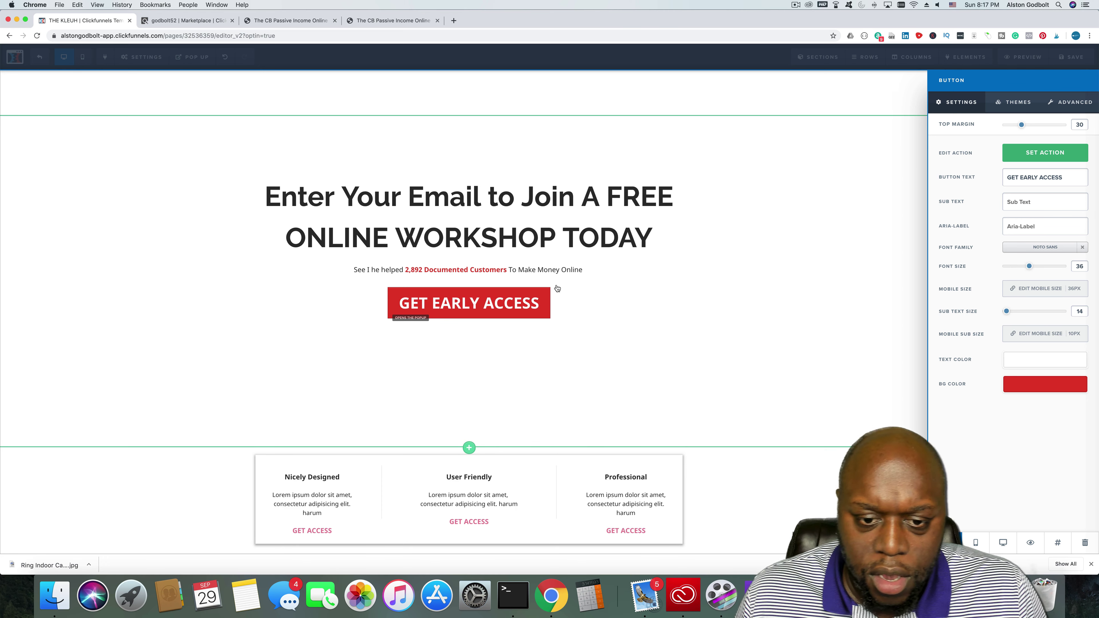
click(559, 271)
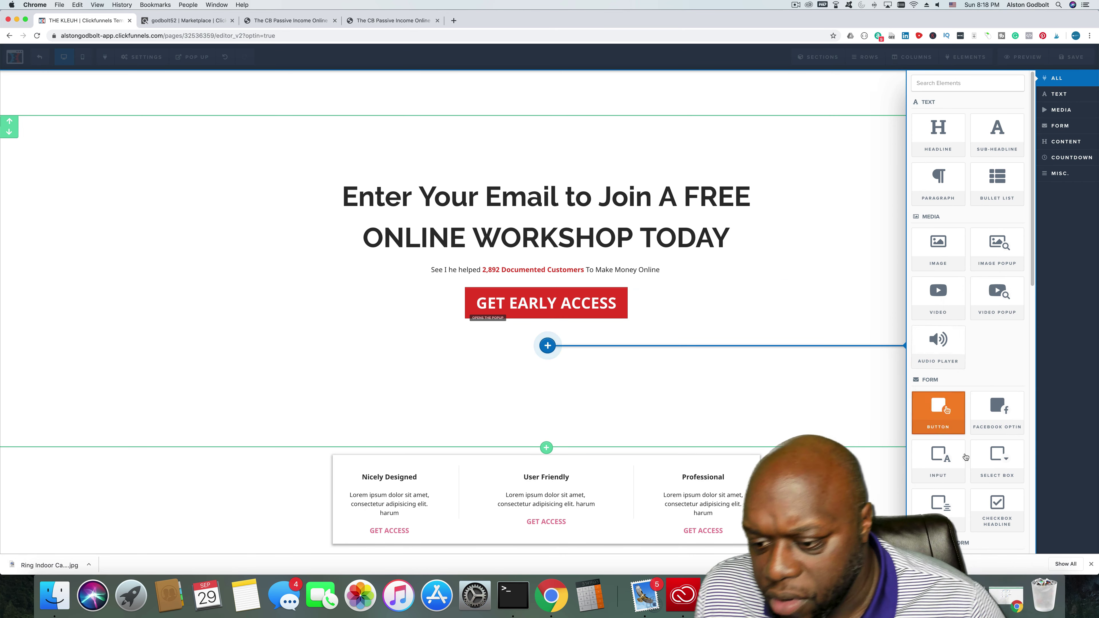
Add an input field below the "GET EARLY ACCESS" button and set its input type to Email Address
scroll(965, 425, down, 5)
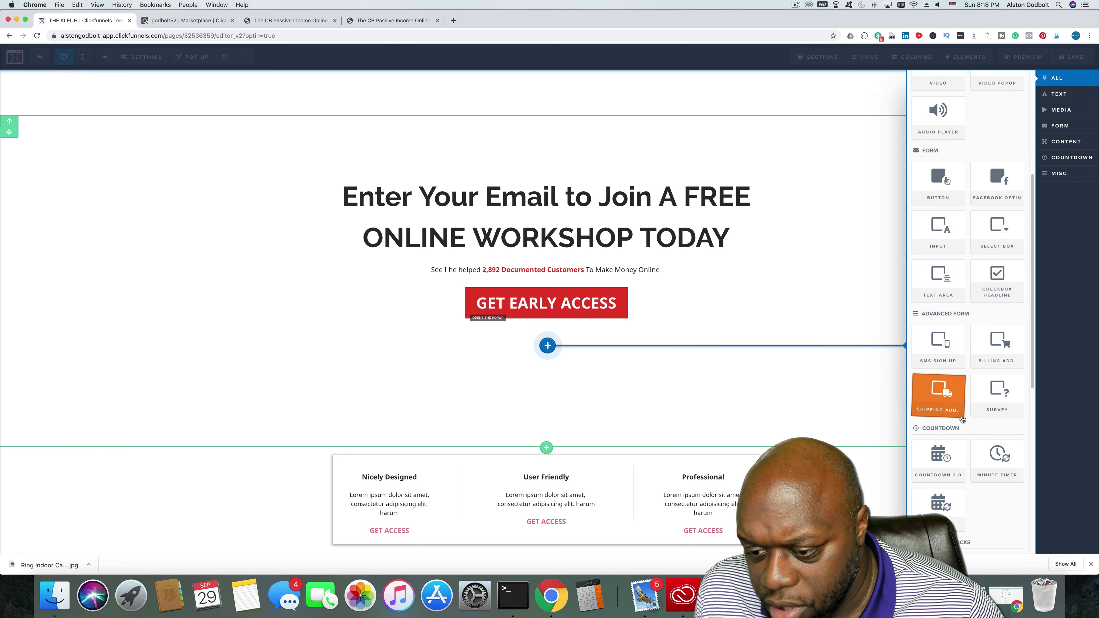
click(937, 226)
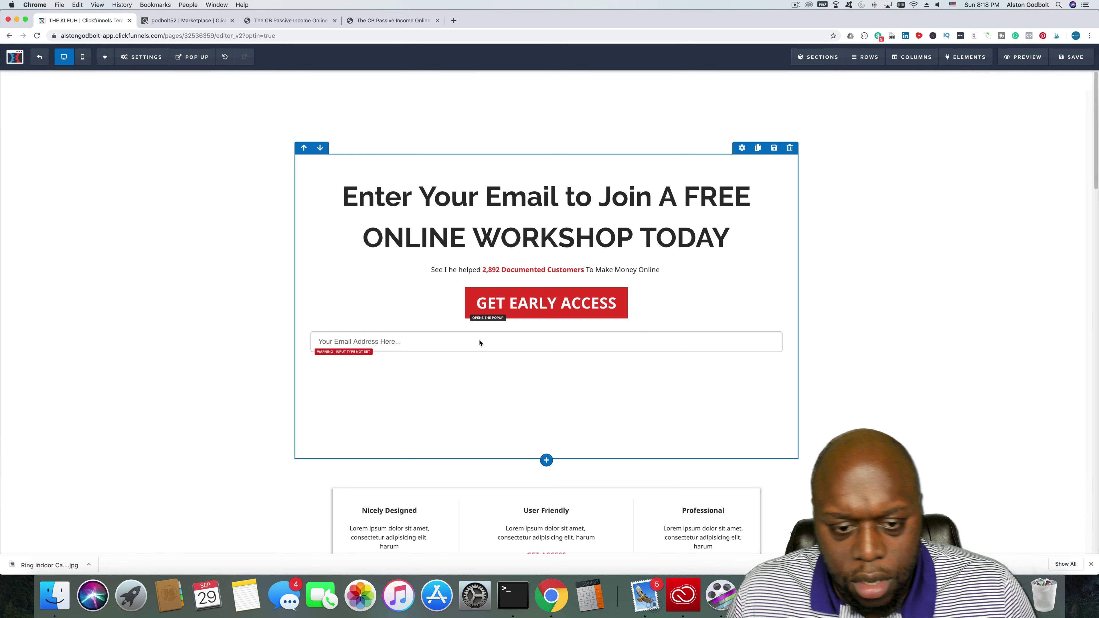
click(529, 343)
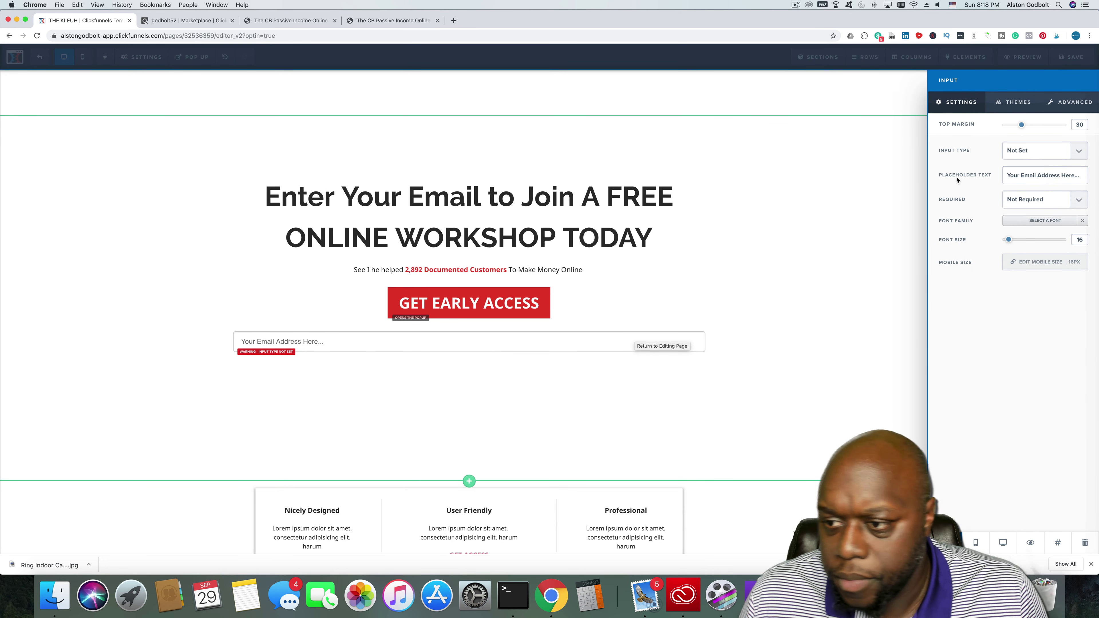
click(1077, 153)
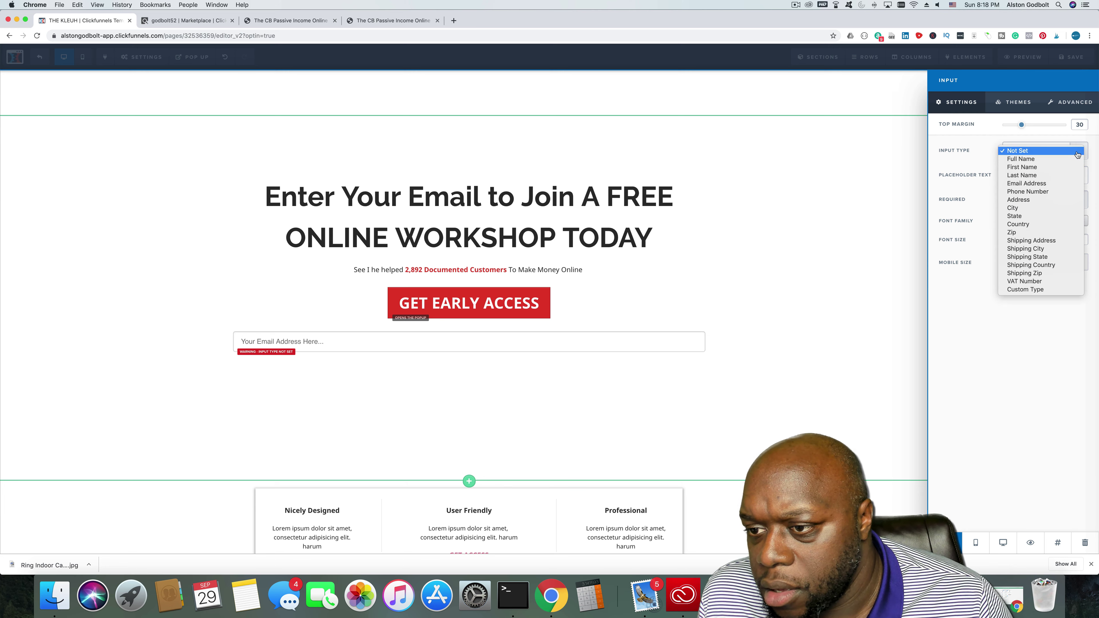
click(1037, 185)
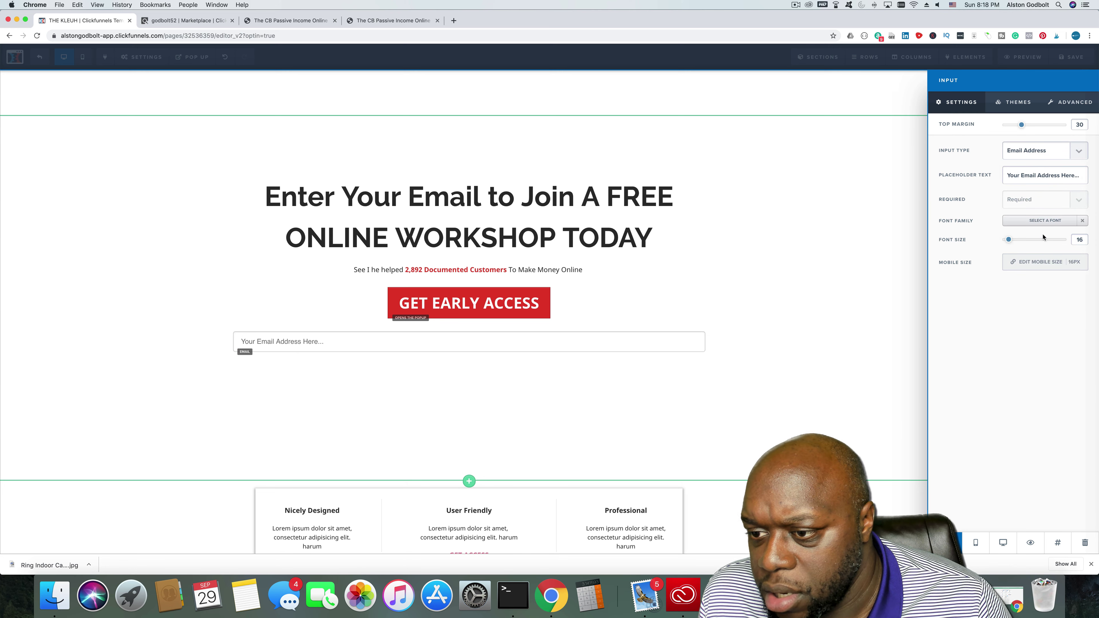
click(428, 363)
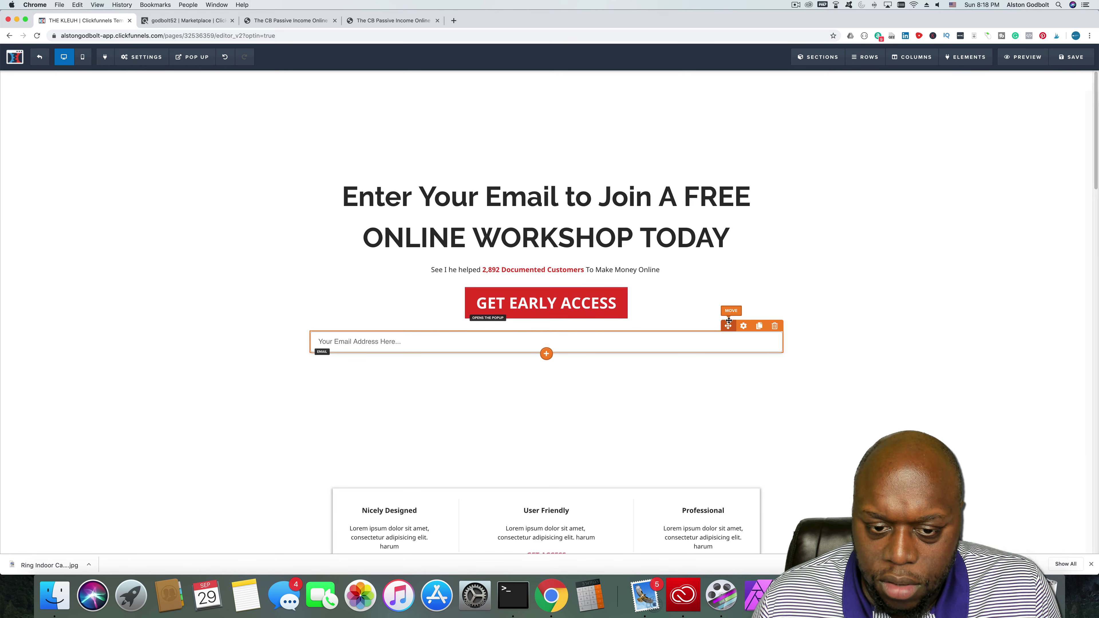
Move the email input field above the "GET EARLY ACCESS" button and set its font size to 30
drag(729, 321, 729, 298)
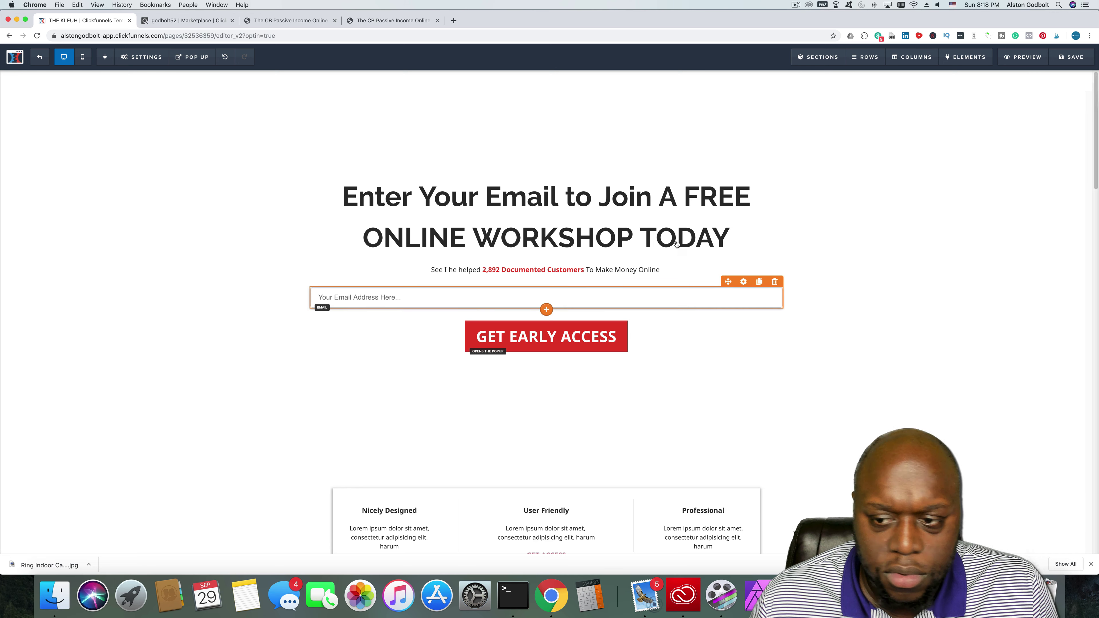
click(589, 291)
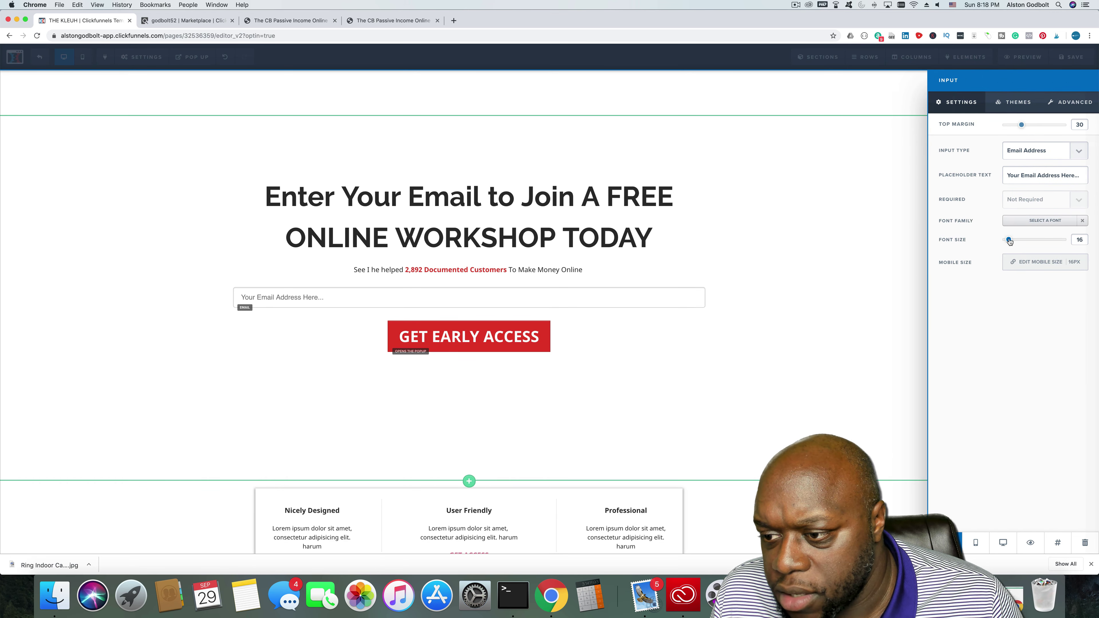
drag(1008, 240, 1023, 242)
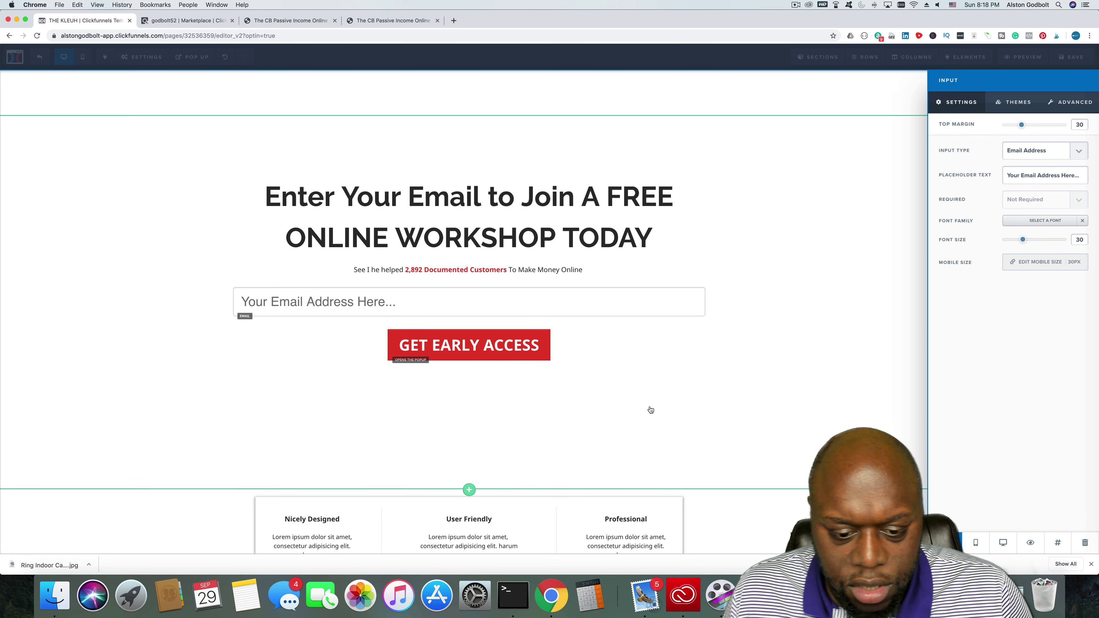
click(650, 410)
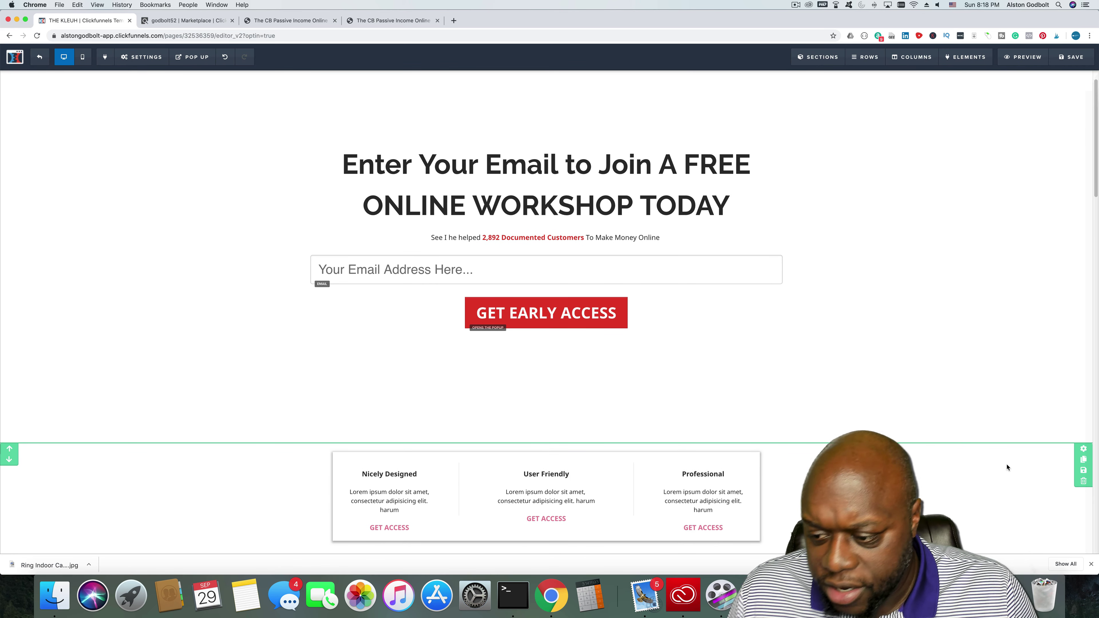
Delete the section with the Nicely Designed, User Friendly and Professional columns
click(1084, 482)
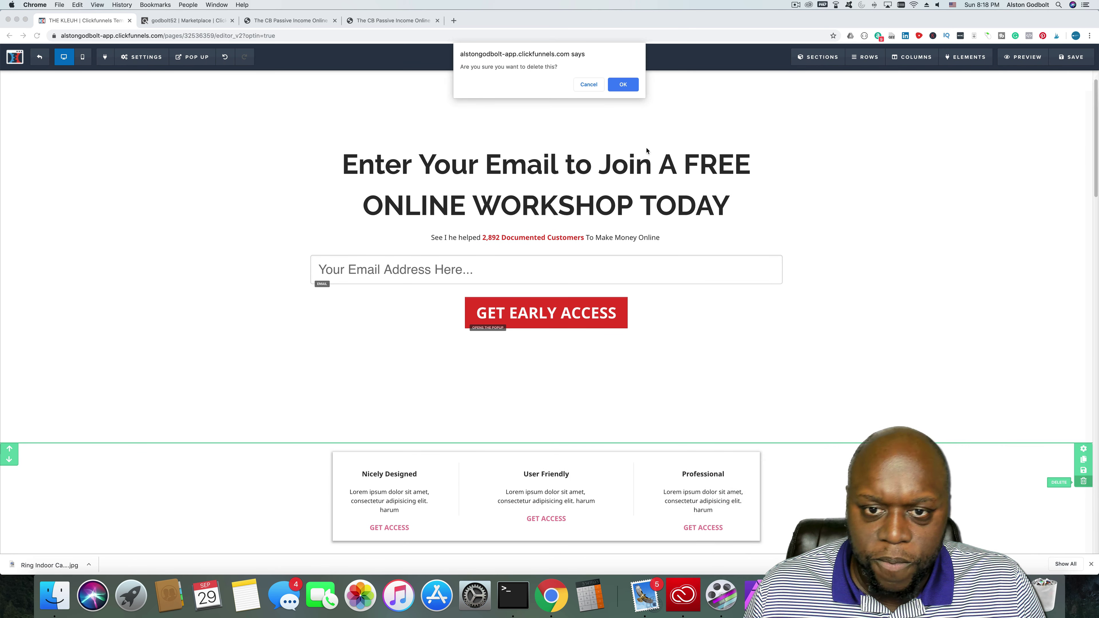
click(623, 84)
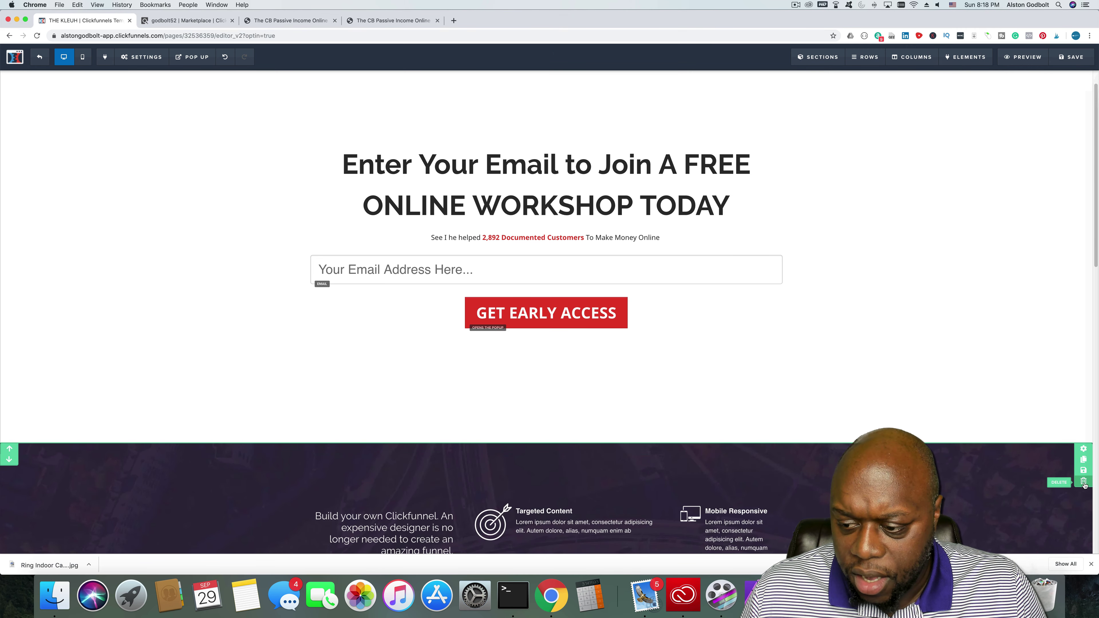
Delete the Targeted Content, customer testimonials and "Powerful Way To Launch Your Business" sections and the copyright footer below the optin form
click(1083, 481)
click(635, 88)
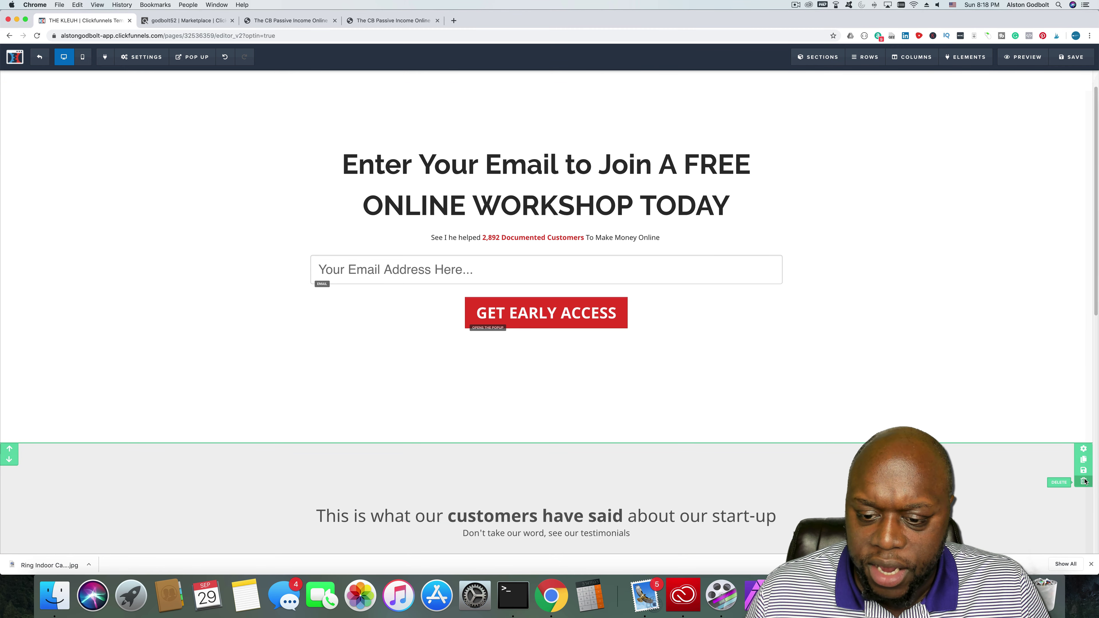
click(1084, 482)
click(620, 84)
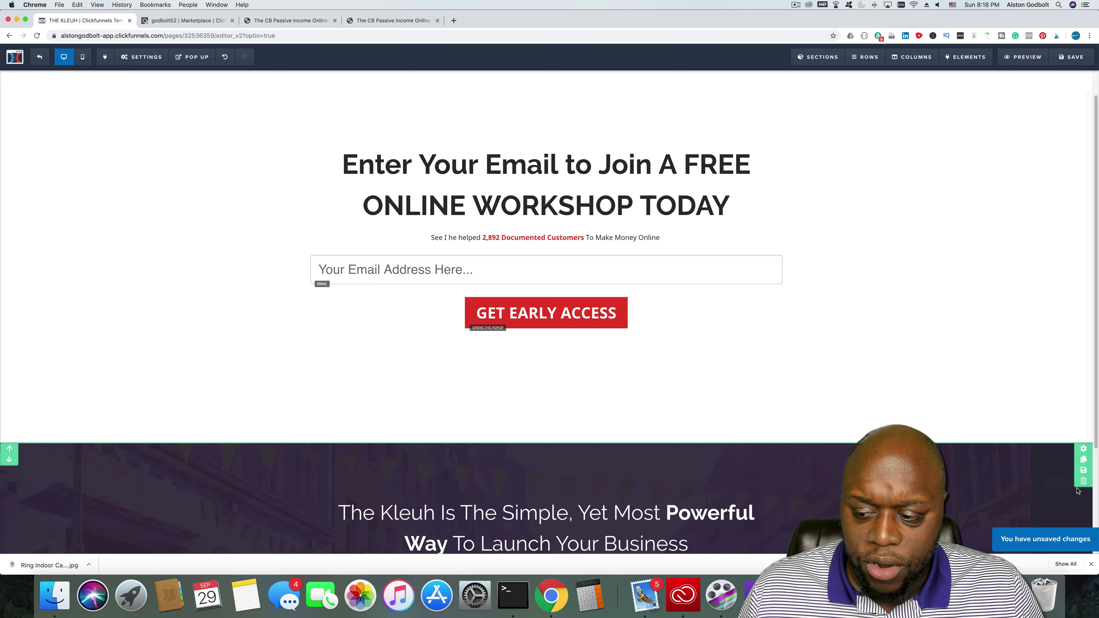
click(1084, 482)
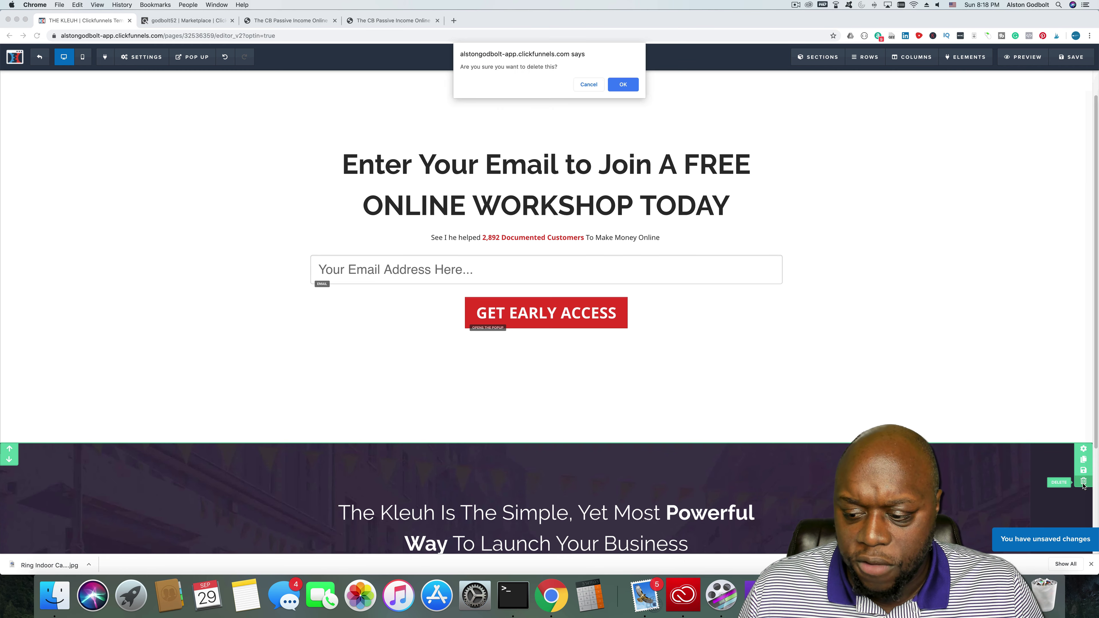
click(637, 87)
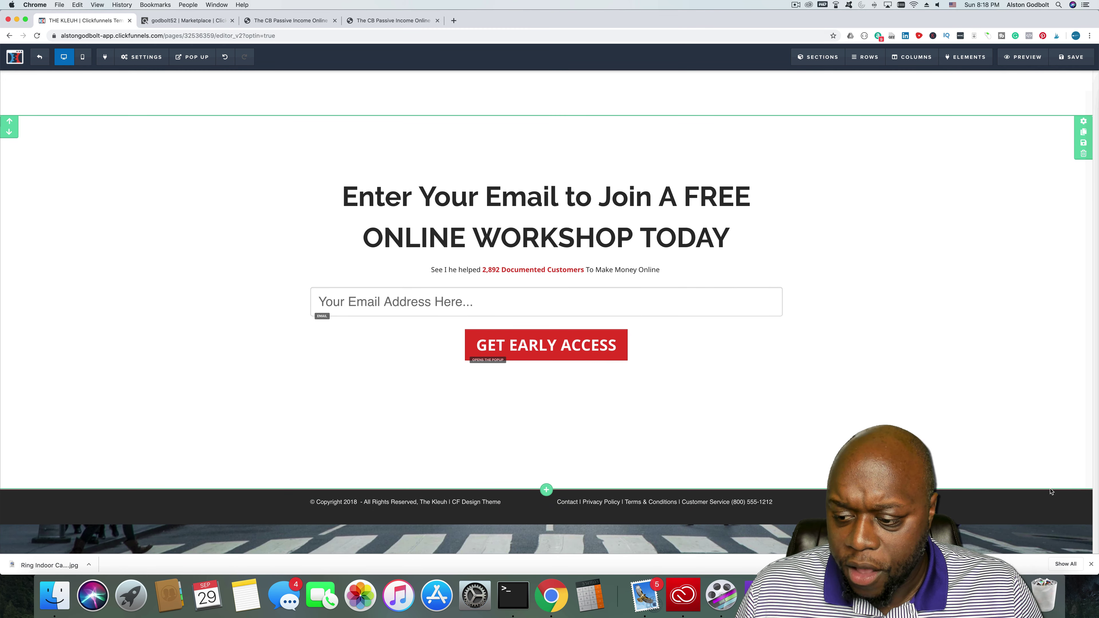
click(1083, 513)
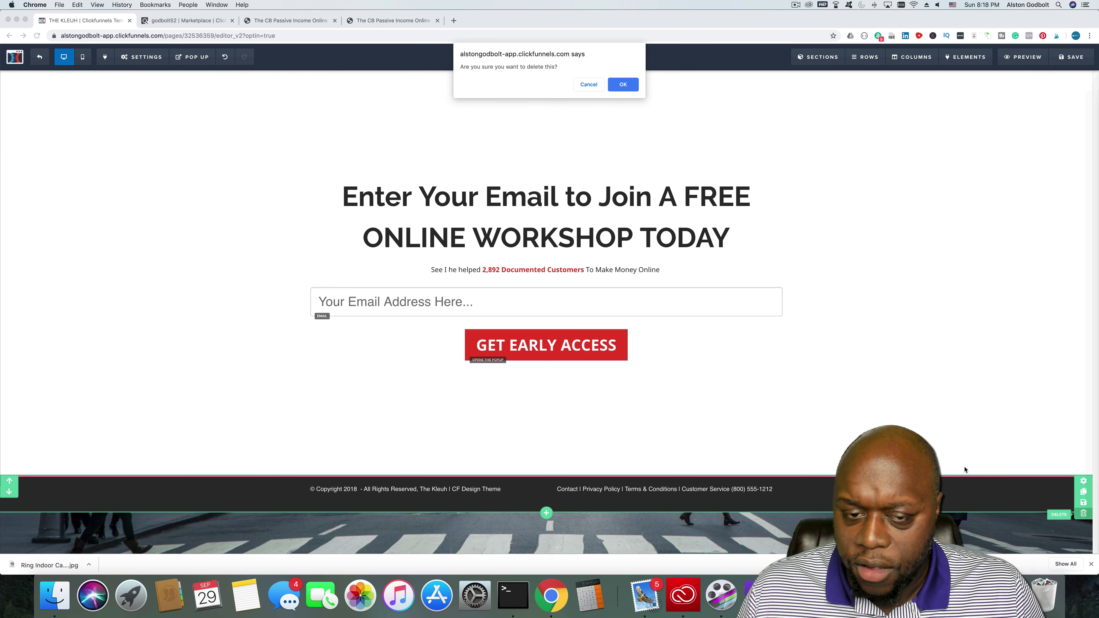
click(634, 90)
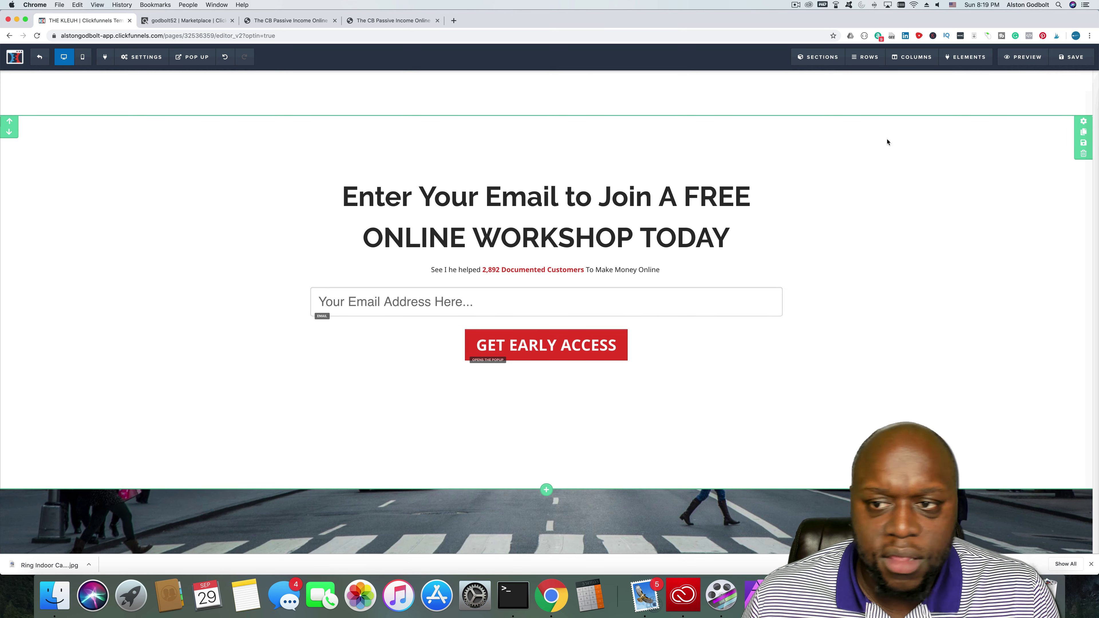
scroll(989, 114, up, 1)
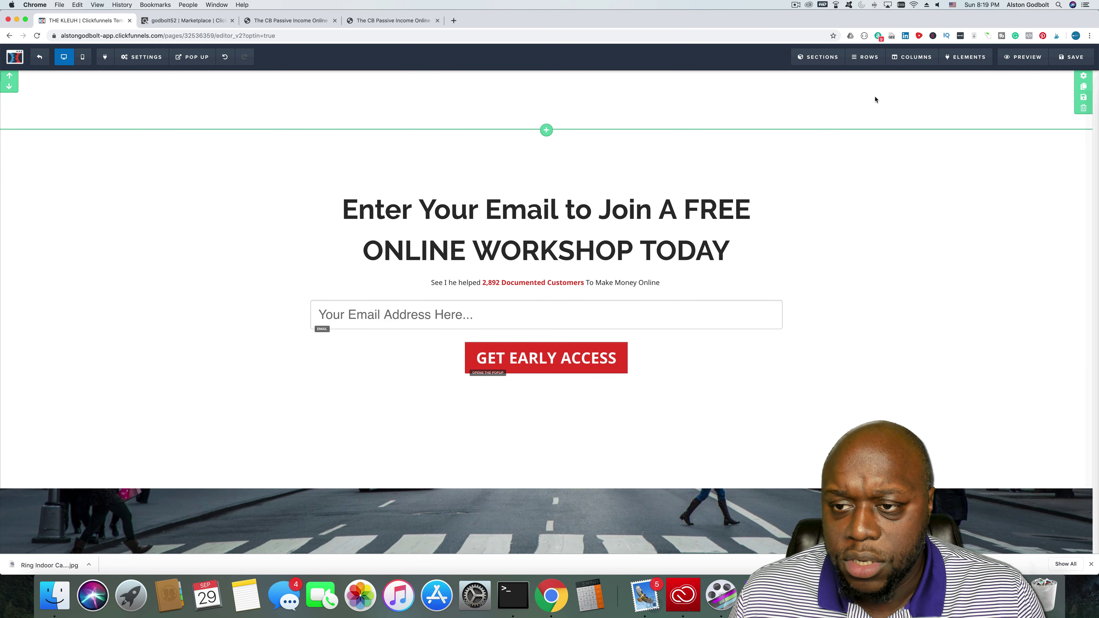
scroll(847, 72, down, 1)
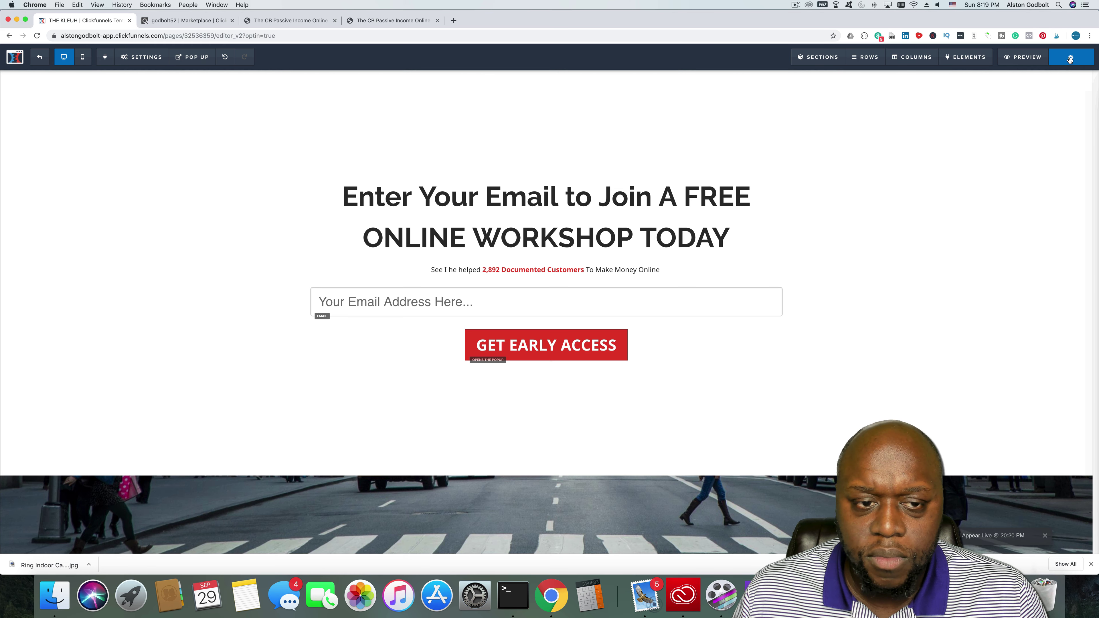
Leave the page editor and create a new email list named CB2 with the group tag CB in Follow-Up Funnels
click(39, 57)
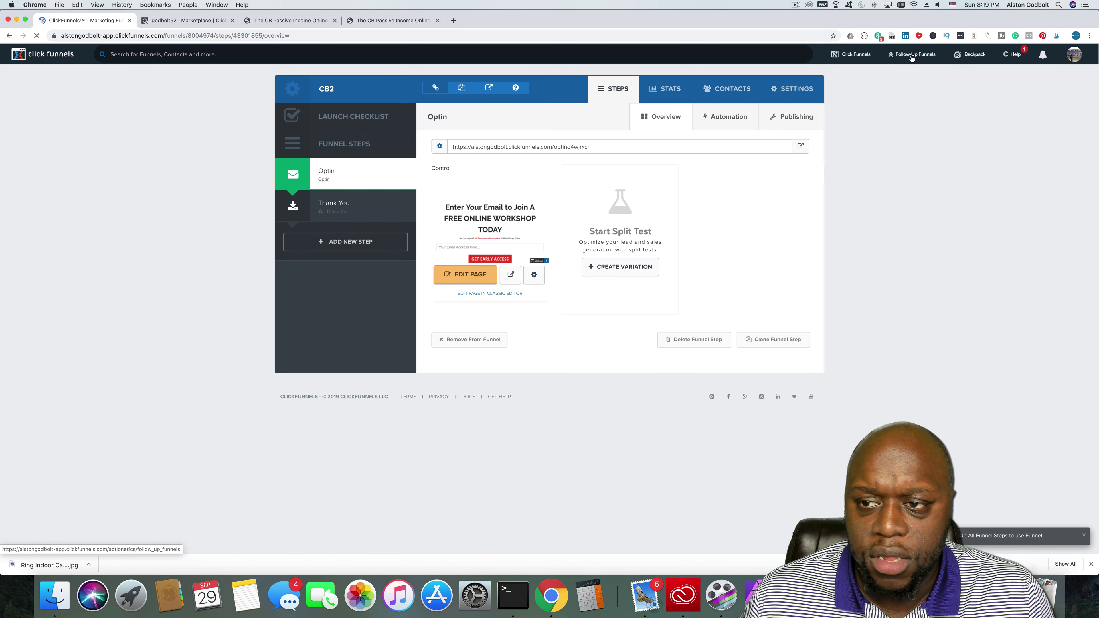
mouse_move(915, 54)
click(907, 90)
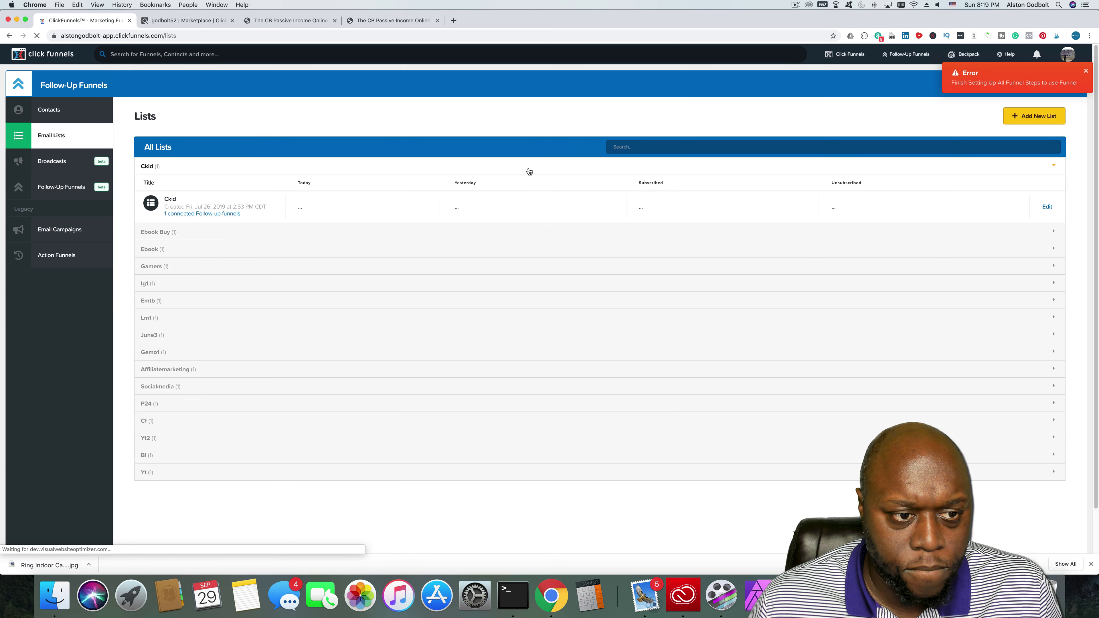
click(1056, 121)
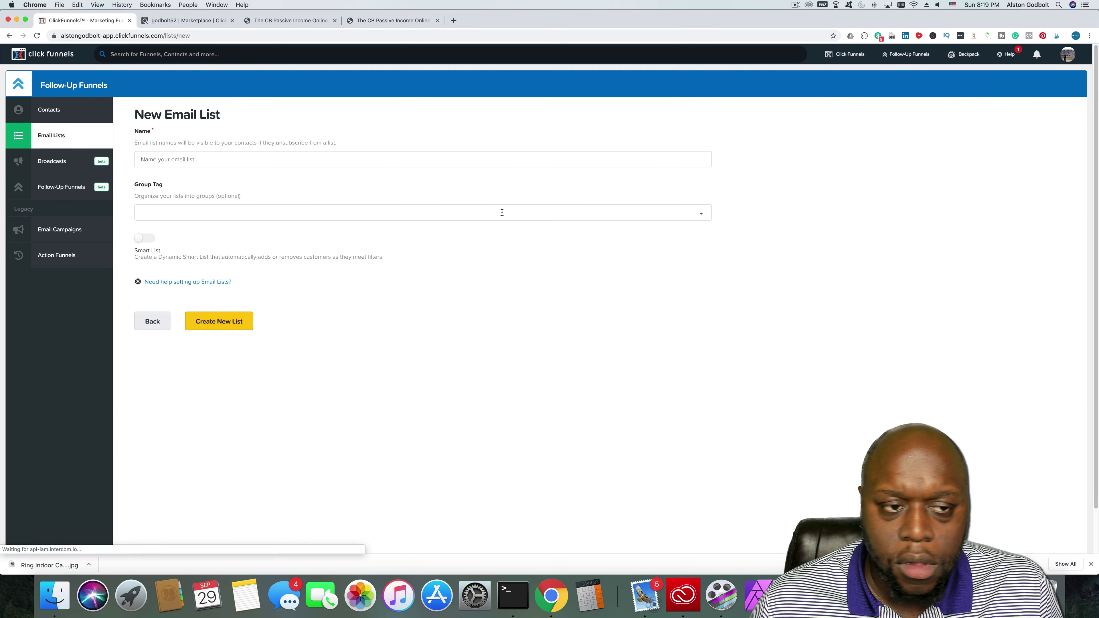
click(182, 158)
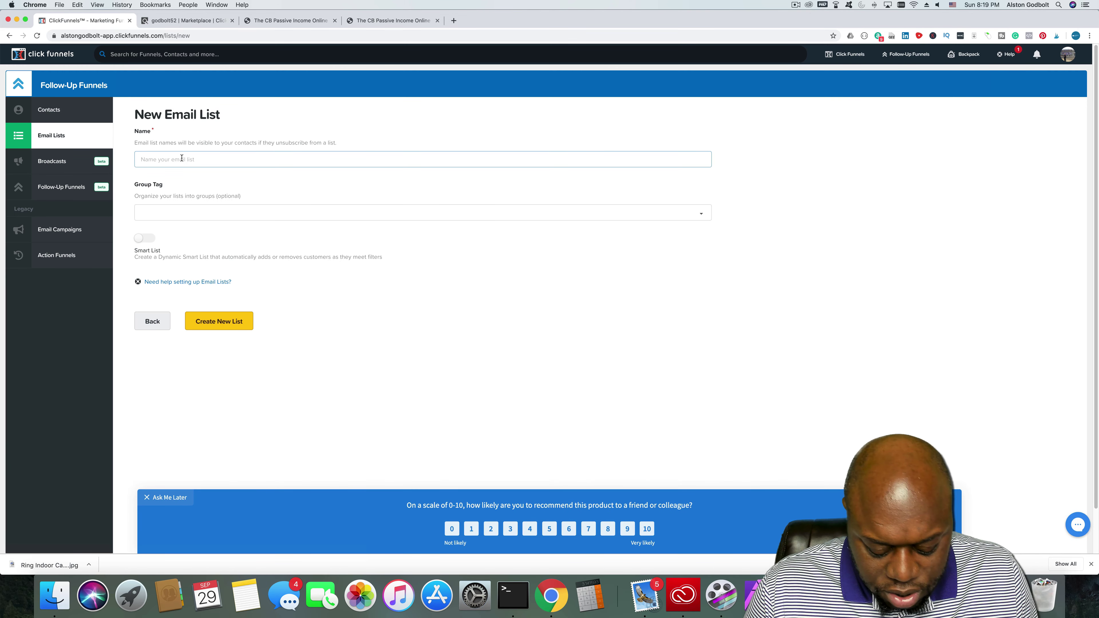
text(CB)
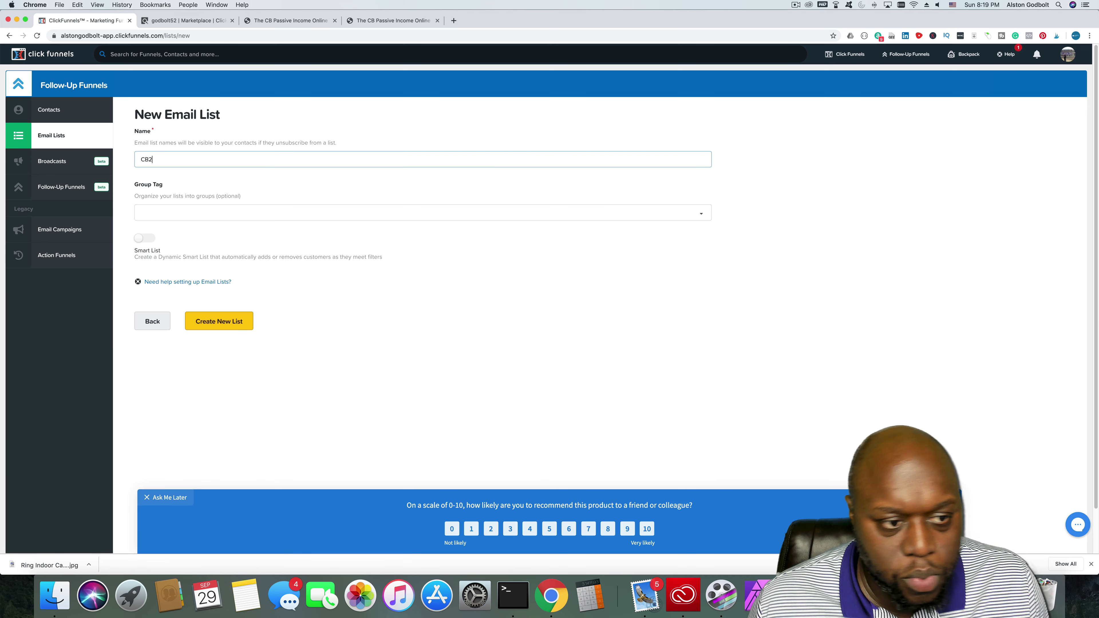
text(2)
click(218, 212)
text(CB)
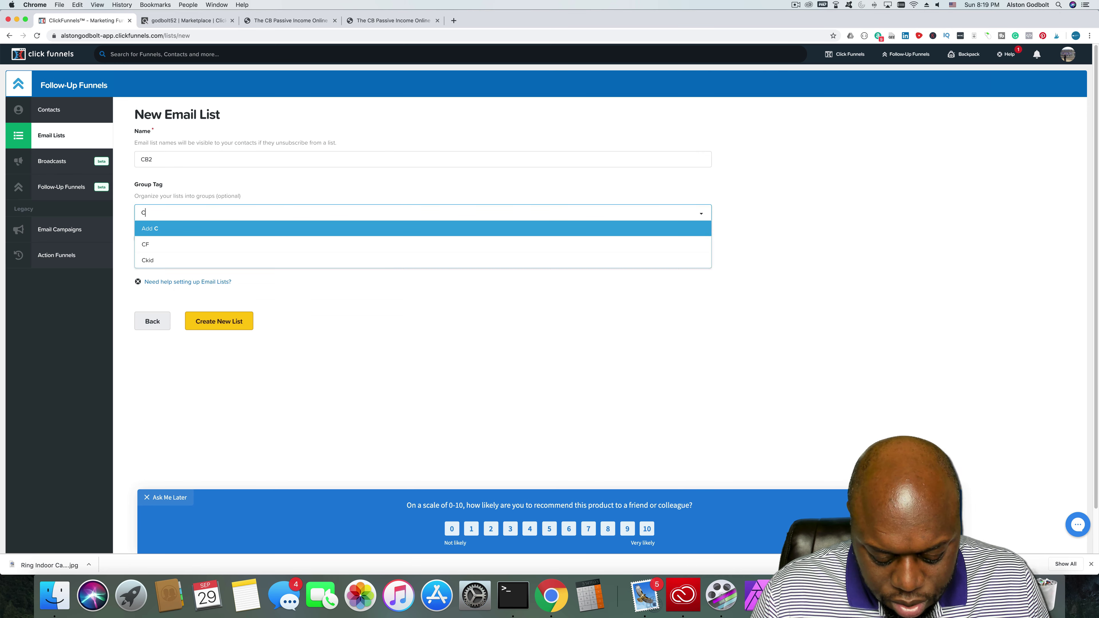
click(233, 325)
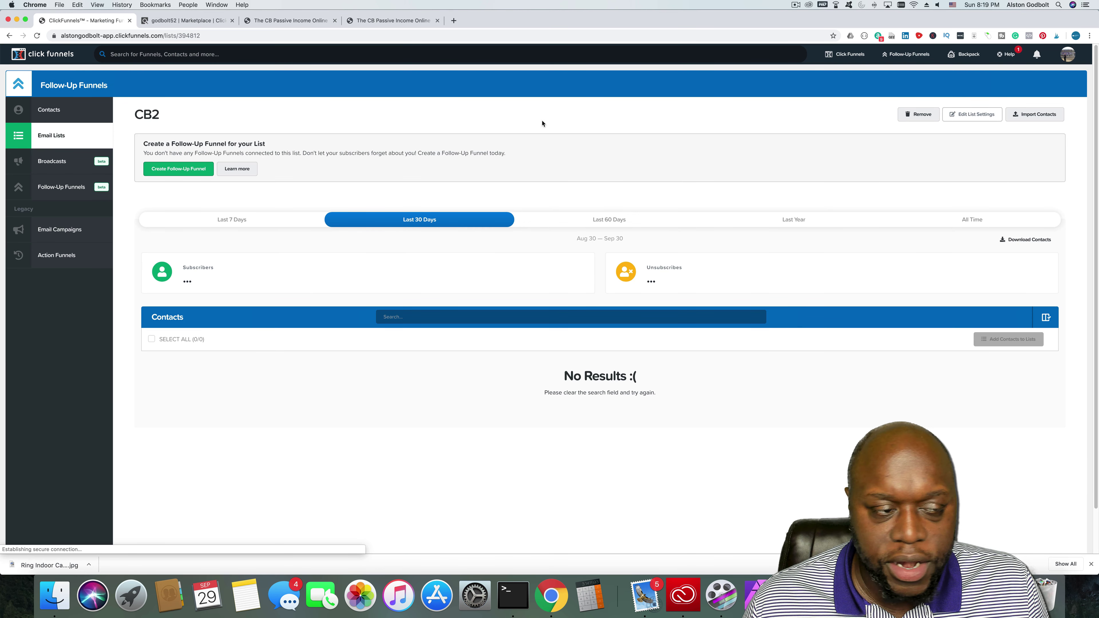
Return to the funnels list and open the Optin page of the CB2 funnel for editing
click(844, 55)
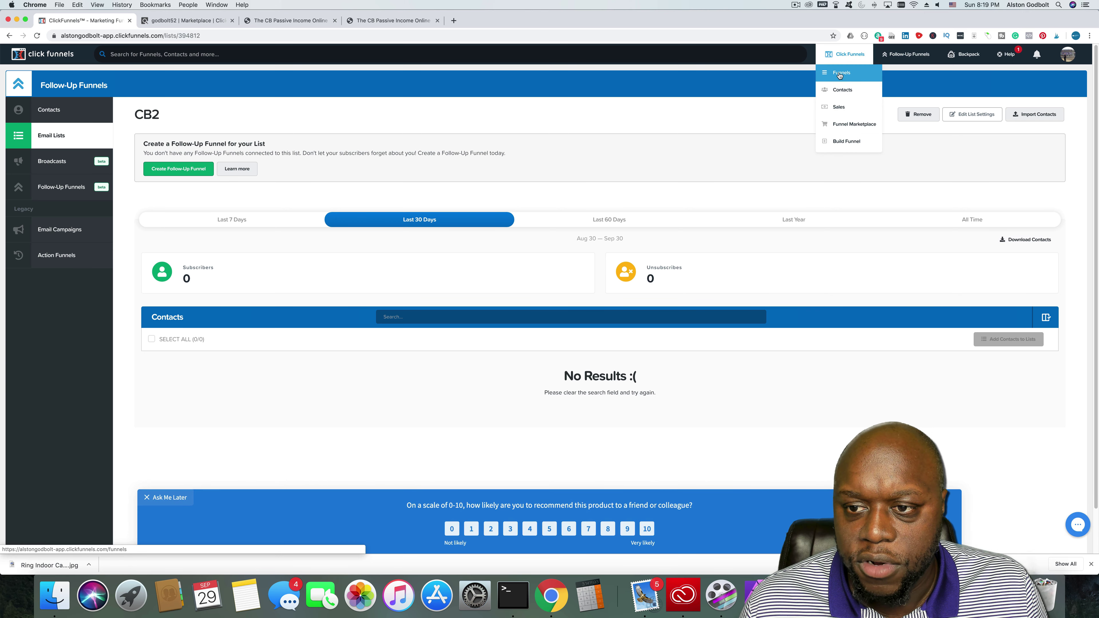
click(840, 73)
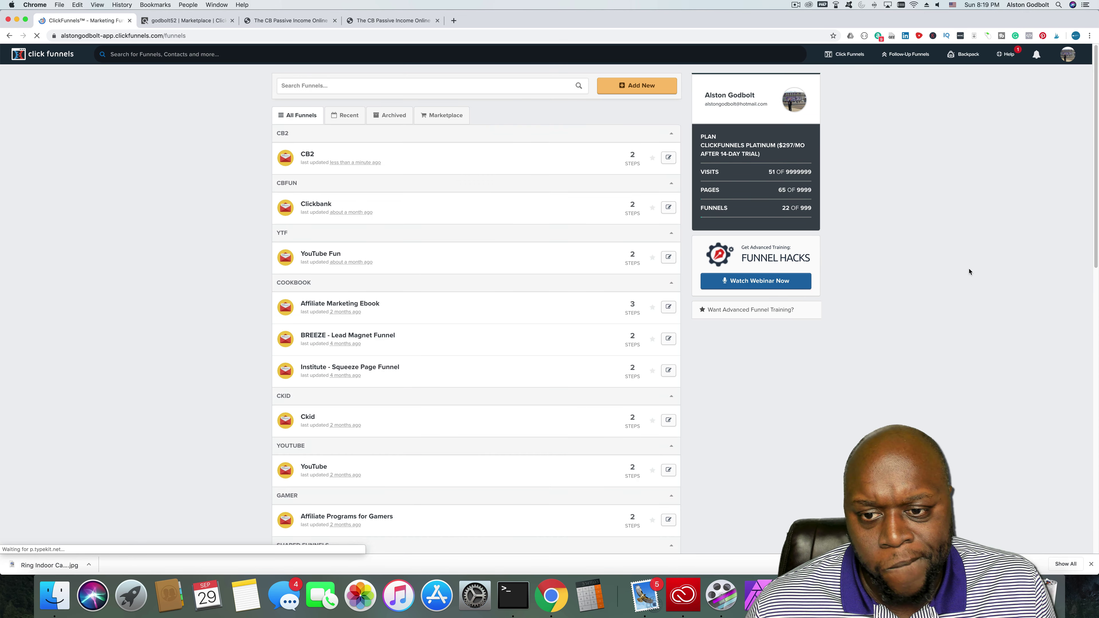
click(309, 155)
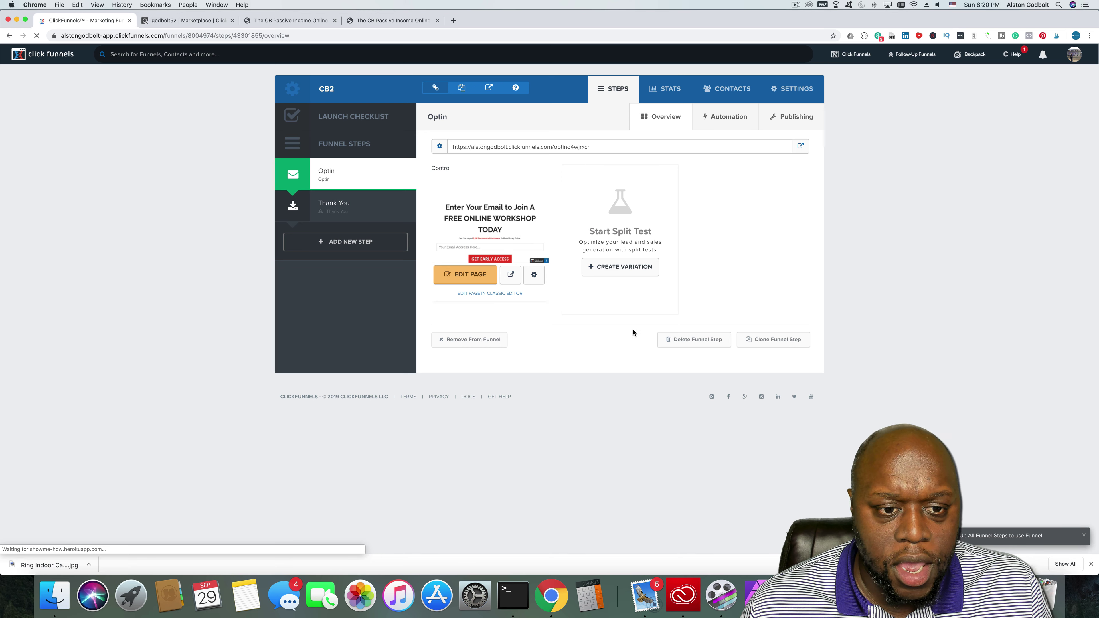
click(469, 278)
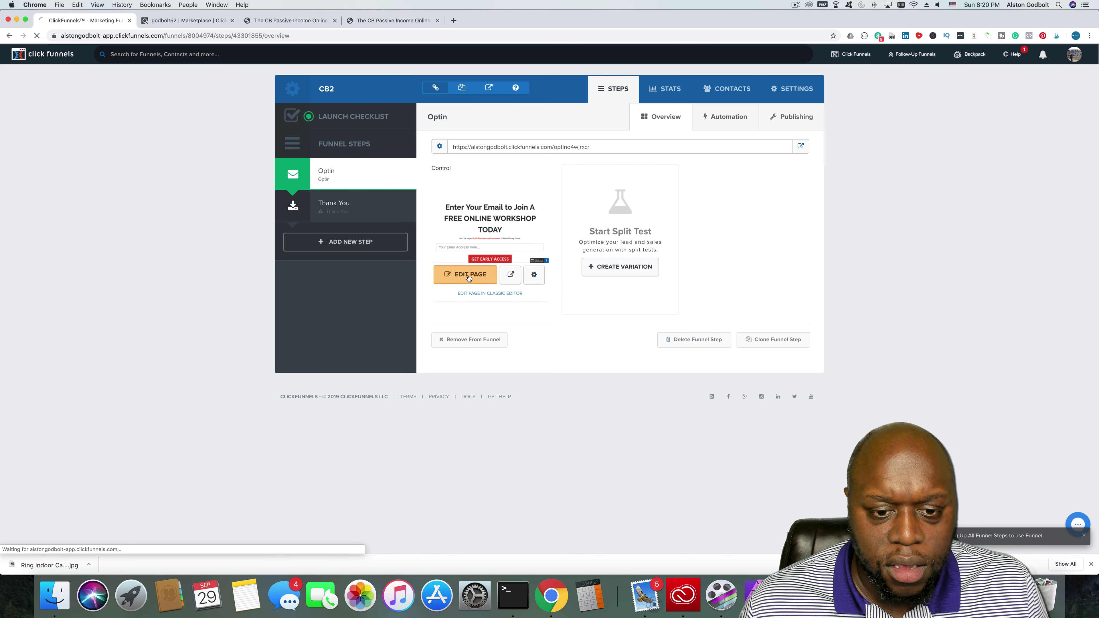
Connect the page's email integration to ClickFunnels Internal (Actionetics) with the action Add To List and the list CB2
mouse_move(138, 58)
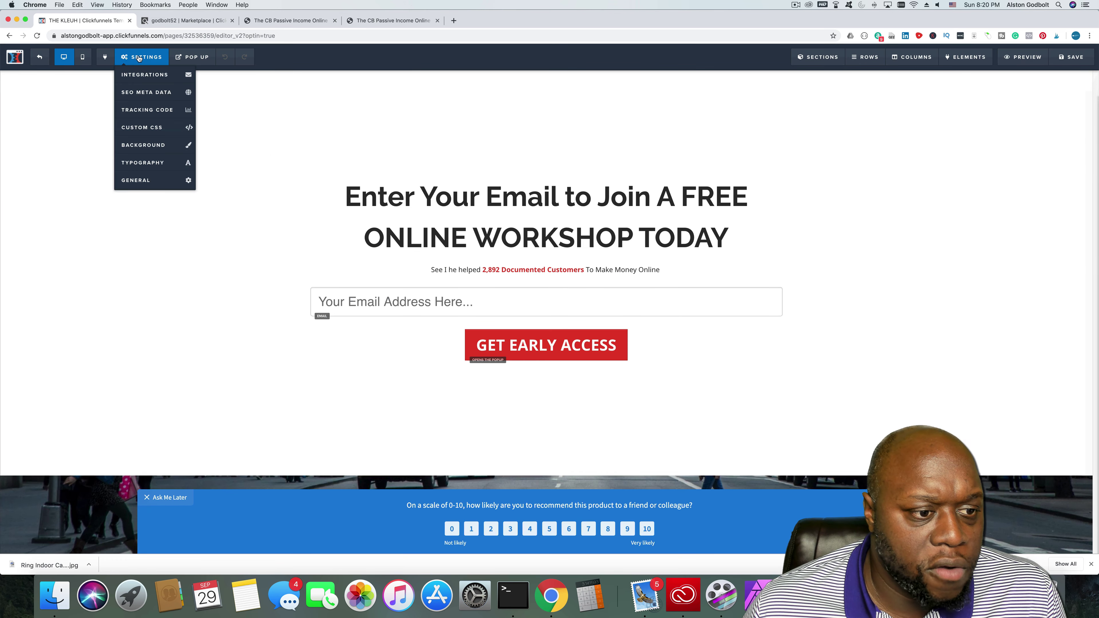
click(143, 74)
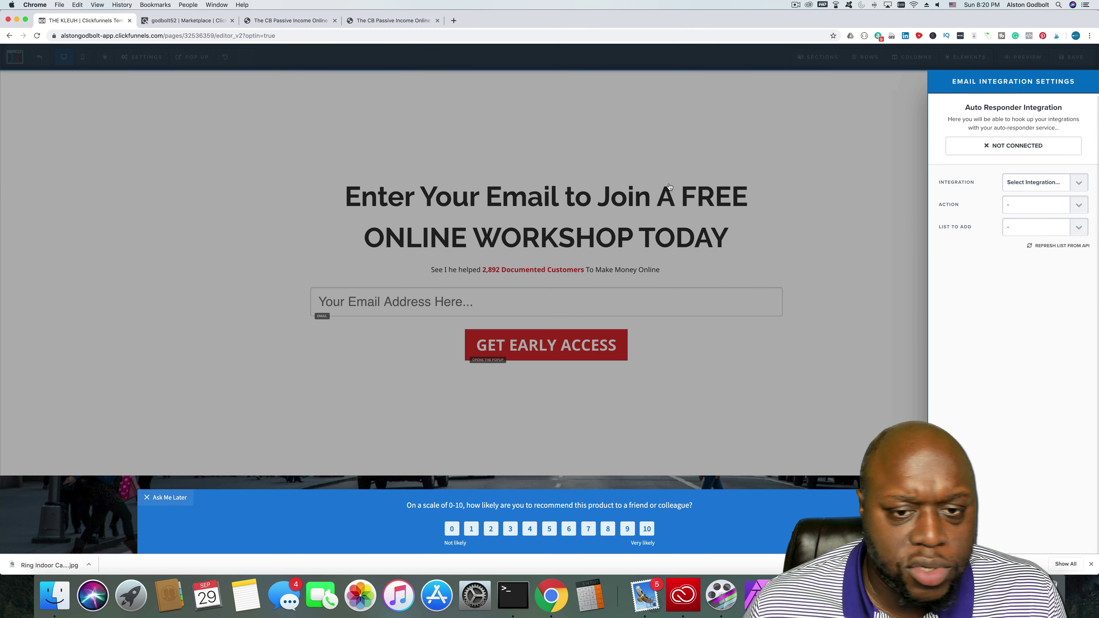
click(1038, 183)
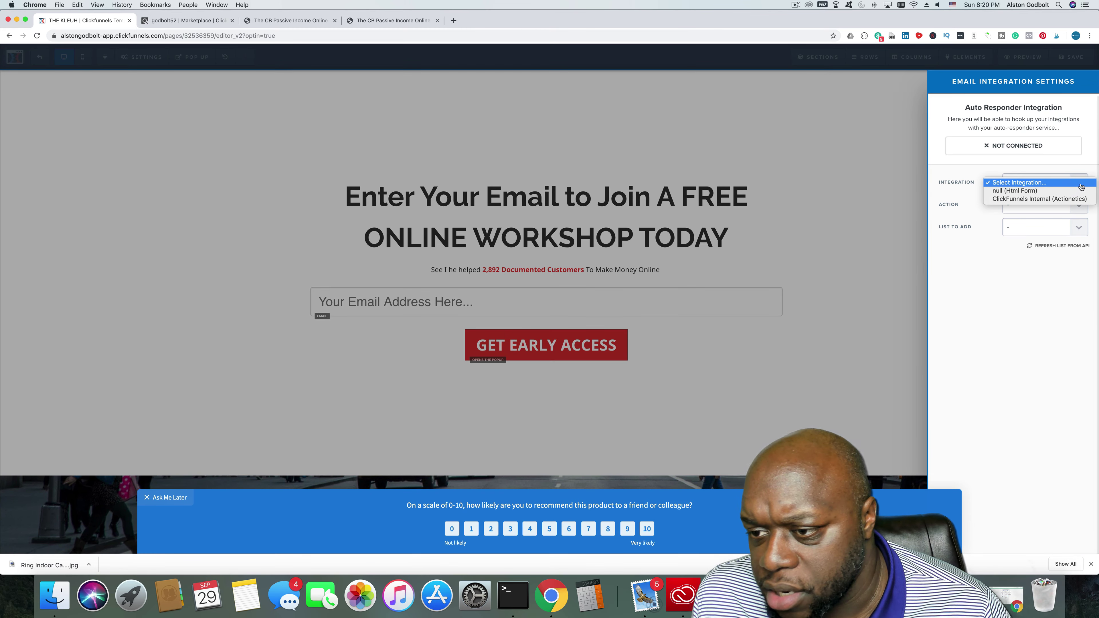
click(1061, 201)
click(1080, 208)
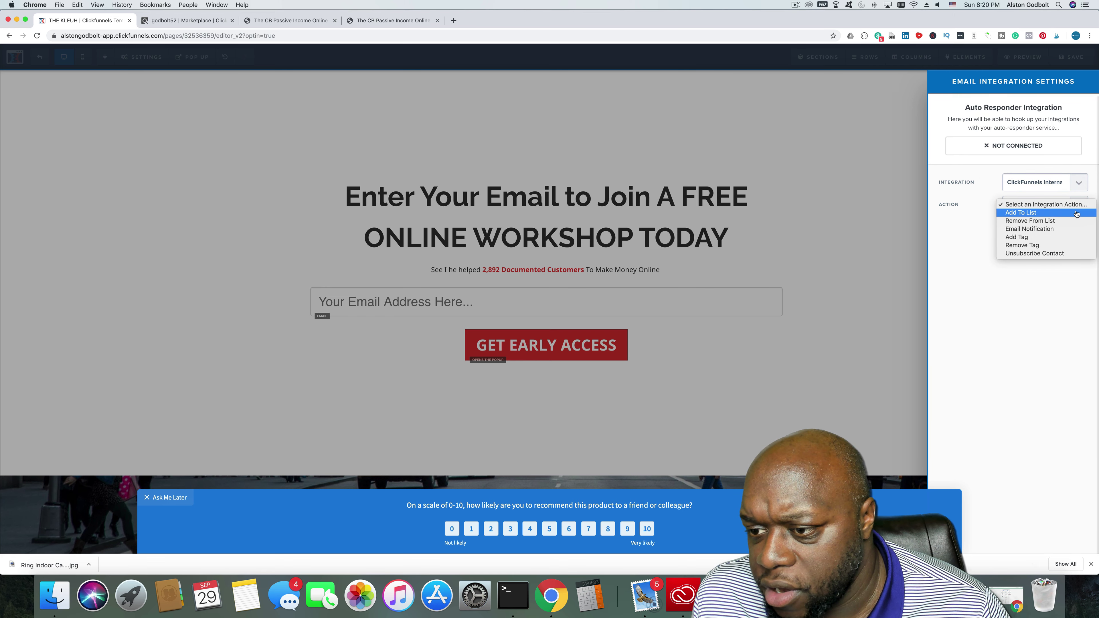
click(1073, 213)
click(1080, 228)
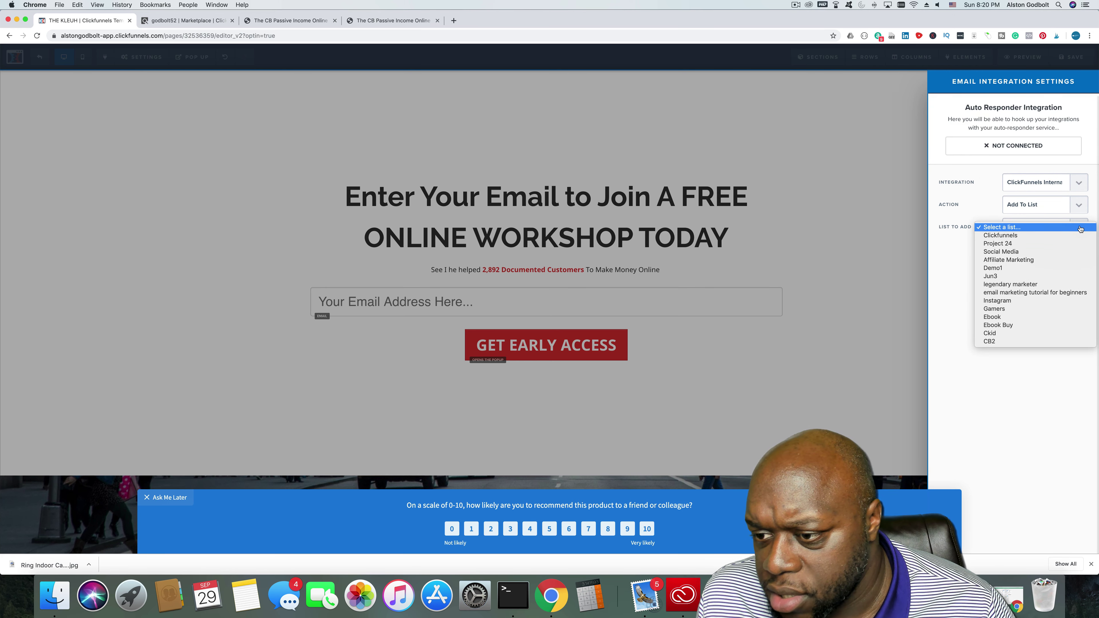
click(1037, 342)
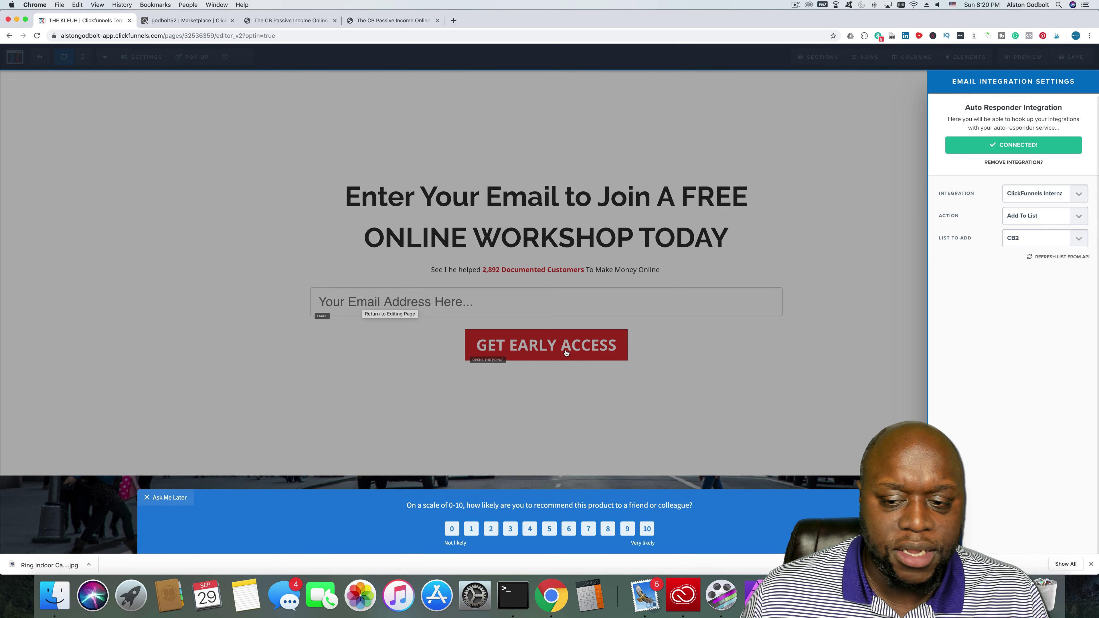
click(847, 414)
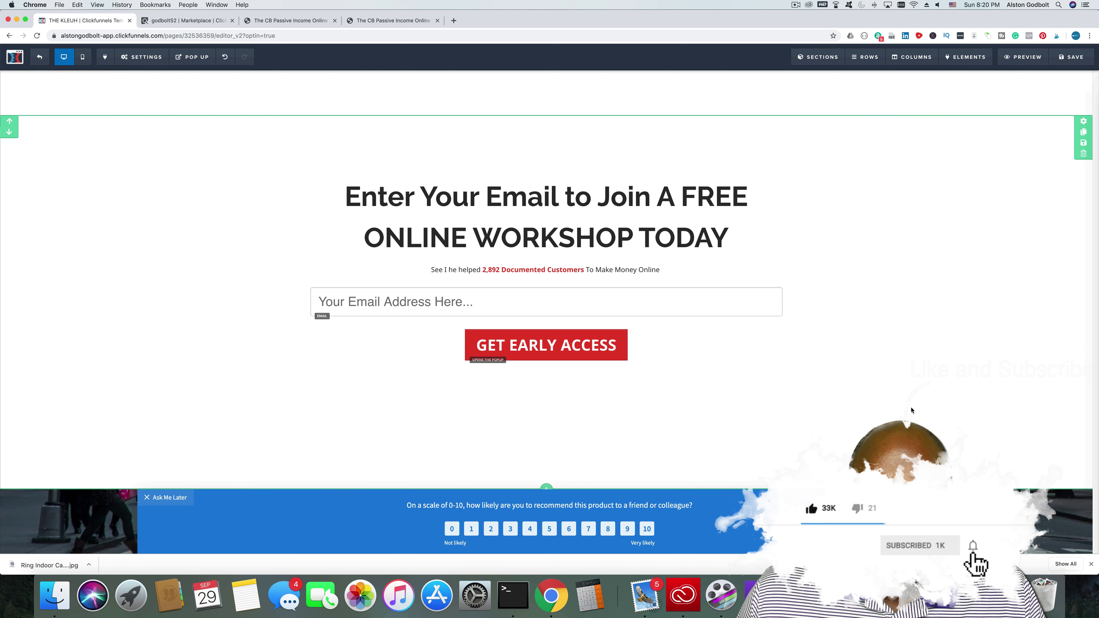
Delete the empty element below the "GET EARLY ACCESS" button
mouse_move(612, 449)
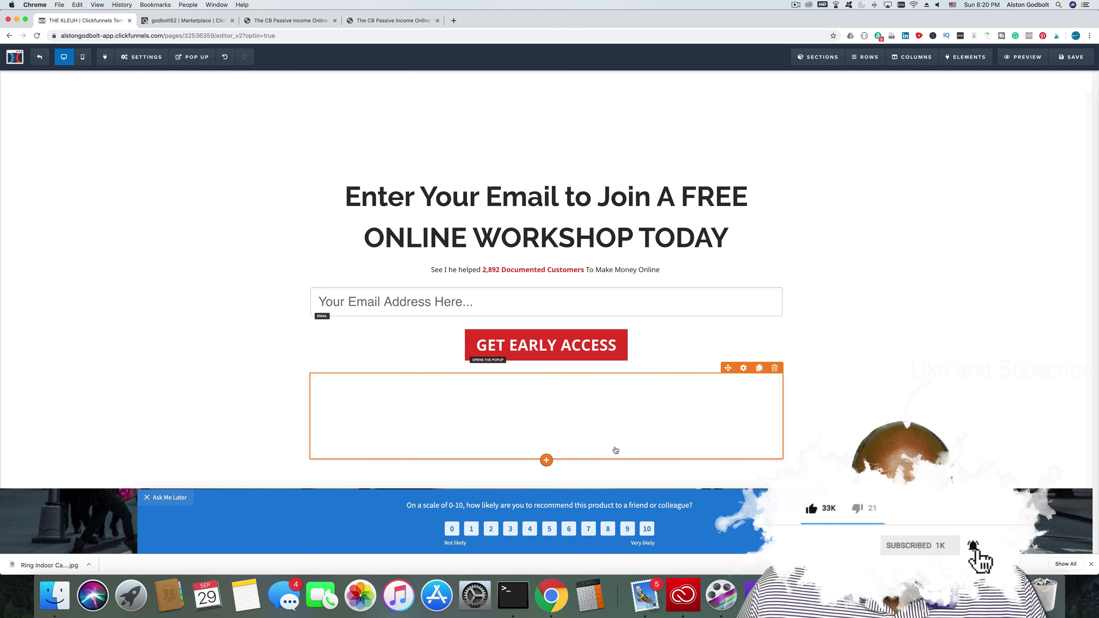
click(774, 368)
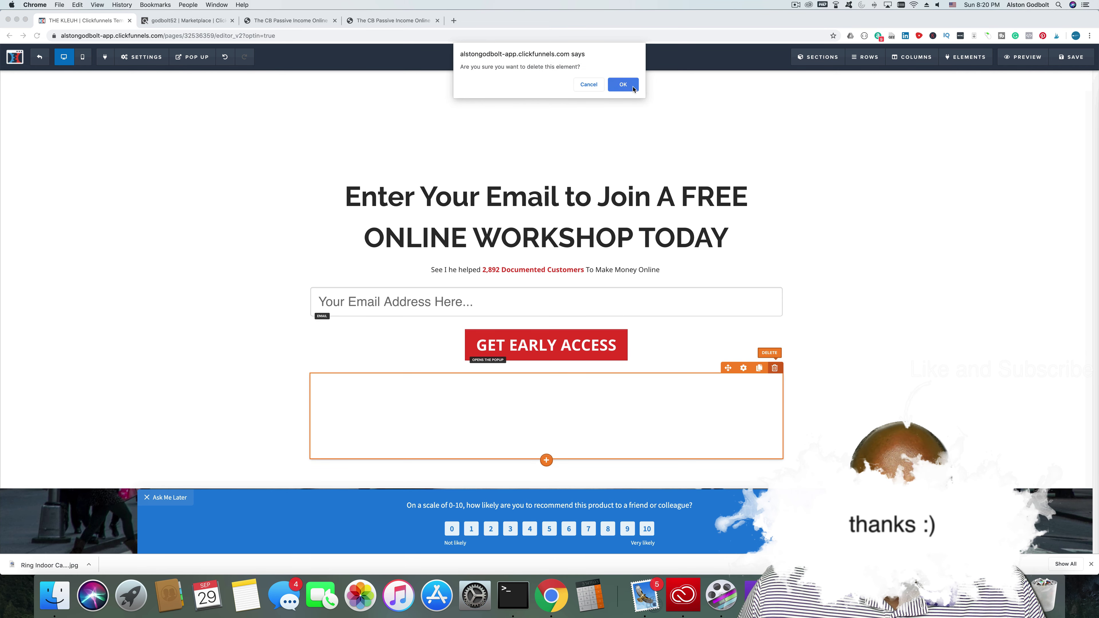
click(623, 84)
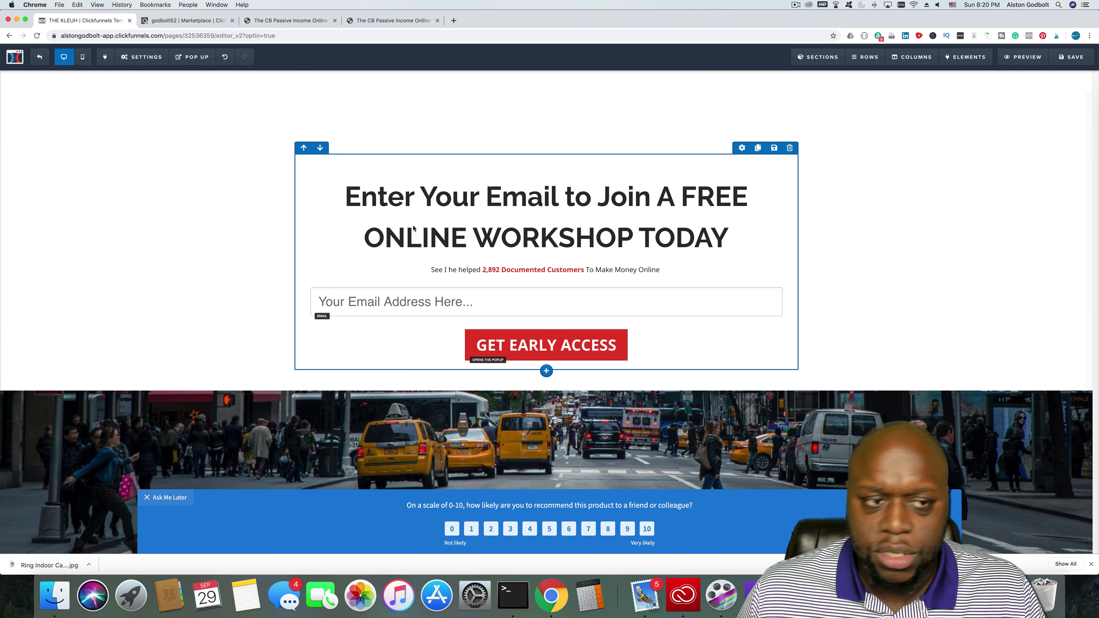
Set the page's SEO title and description to "How I Helped Over 2,892 Documented Customers To Make Money Online" and save the page
mouse_move(190, 58)
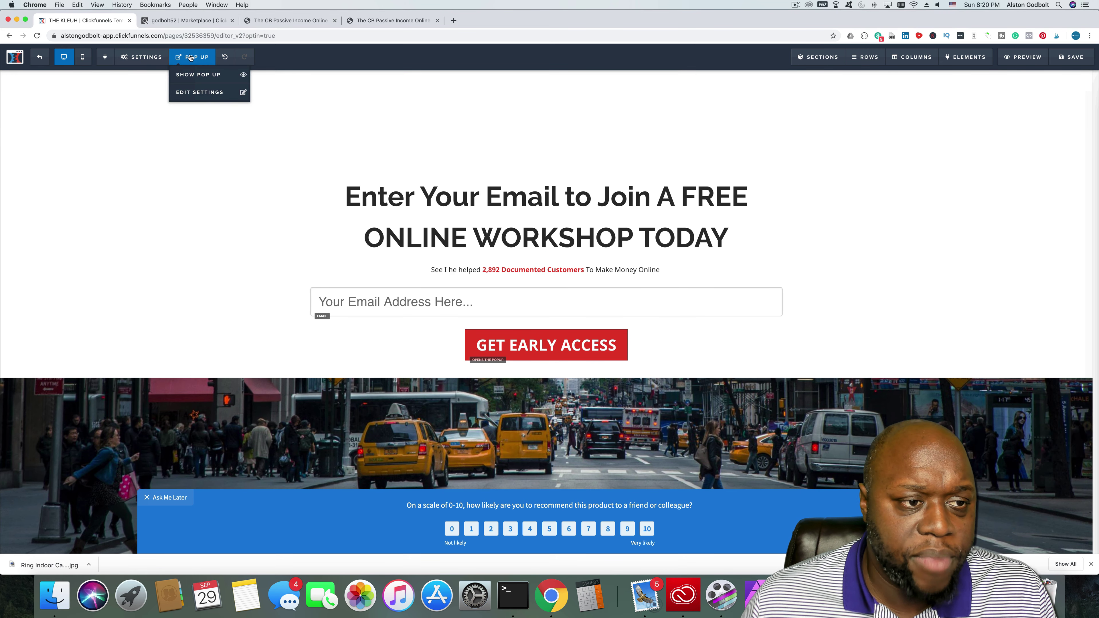
mouse_move(154, 54)
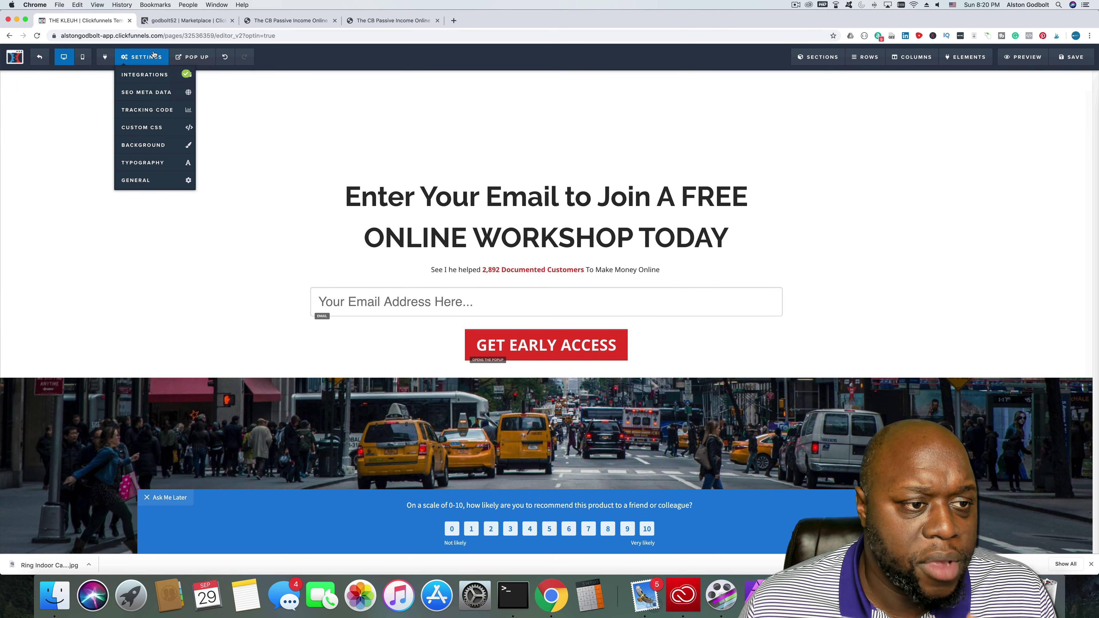
click(152, 95)
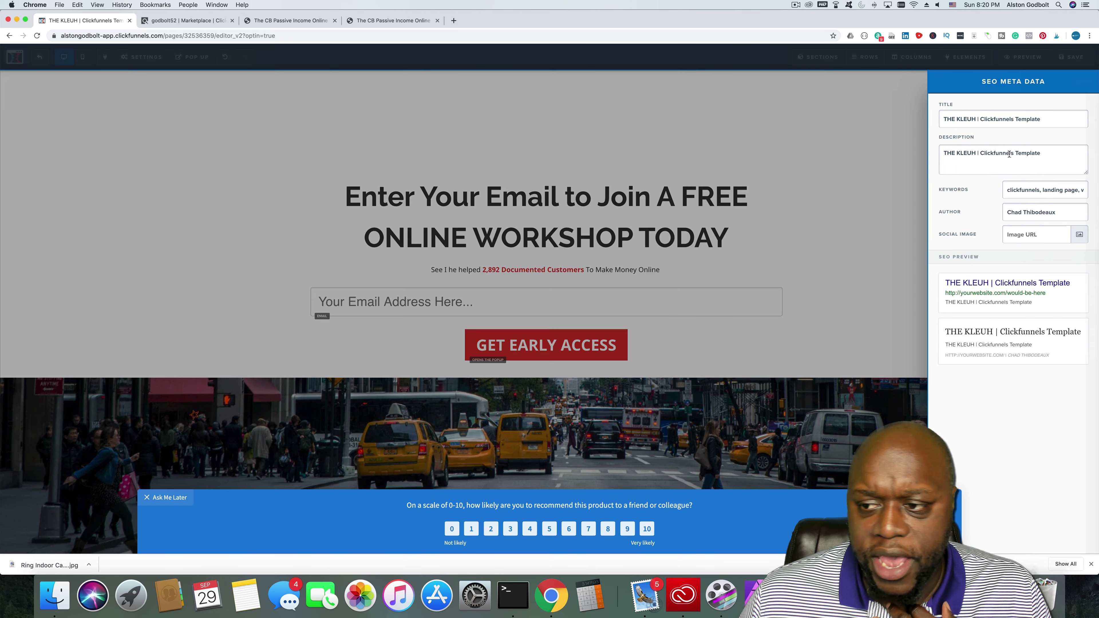
triple_click(1007, 121)
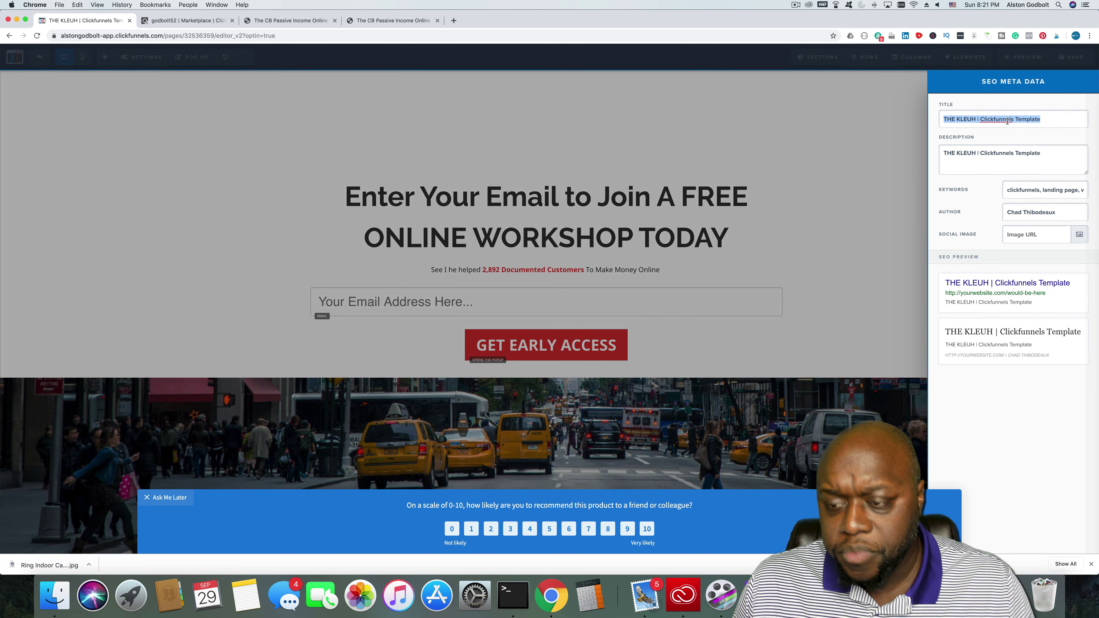
text(How I Helped Over  2,892 Documented Customers To Make Money Online)
triple_click(996, 153)
text(How I Helped Over  2,892 Documented Customers To Make Money Online)
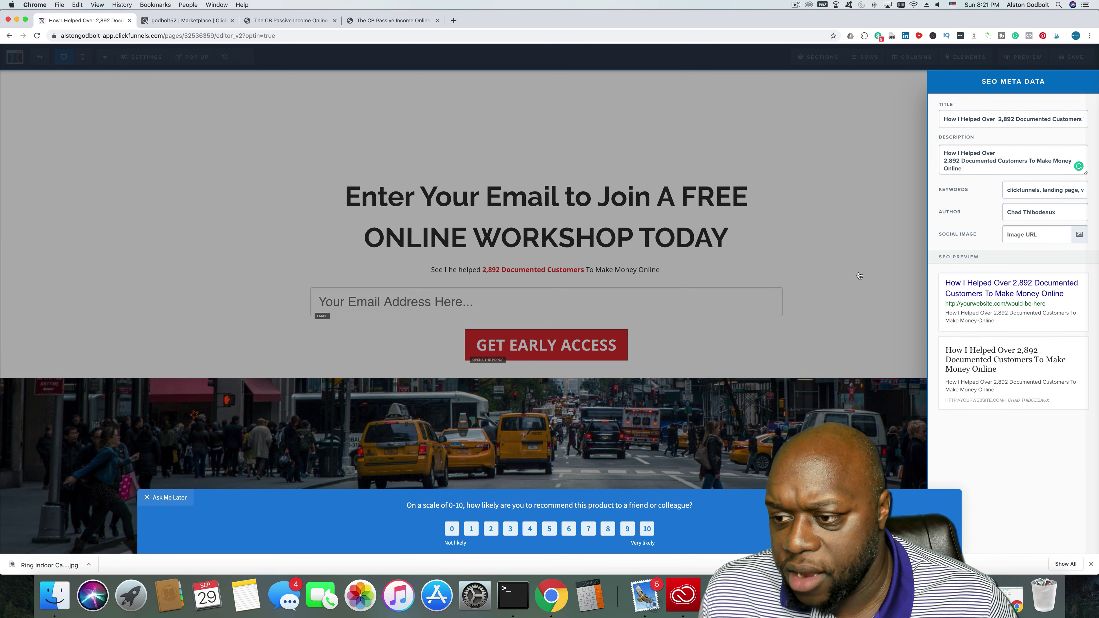
click(859, 205)
click(1066, 58)
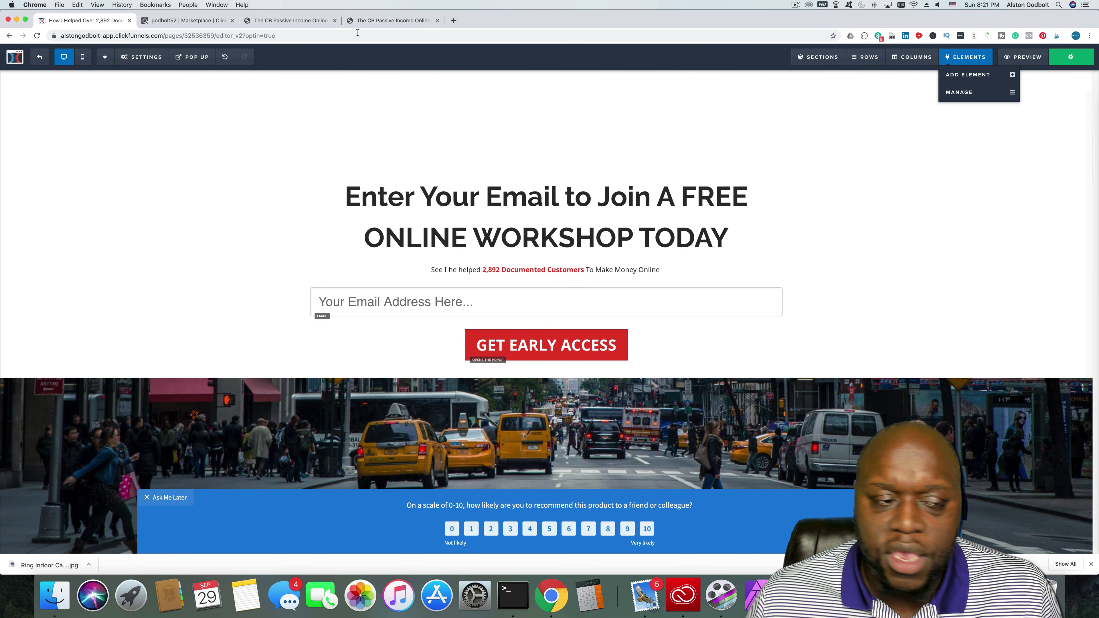
Preview the finished optin page, compare it with the editor and close the preview
mouse_move(145, 57)
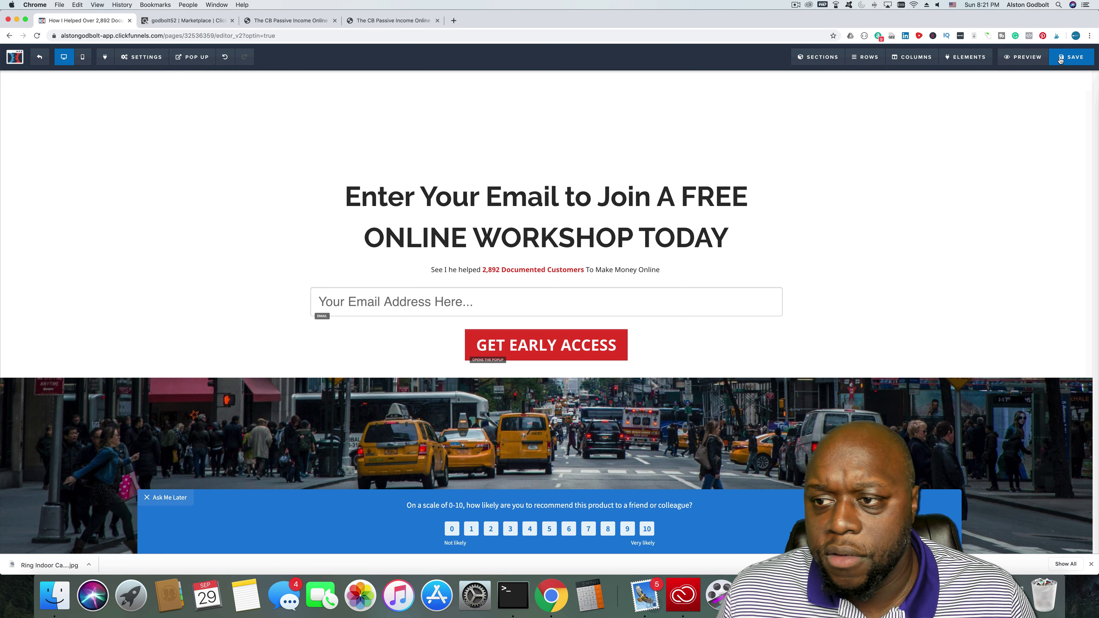
click(1024, 58)
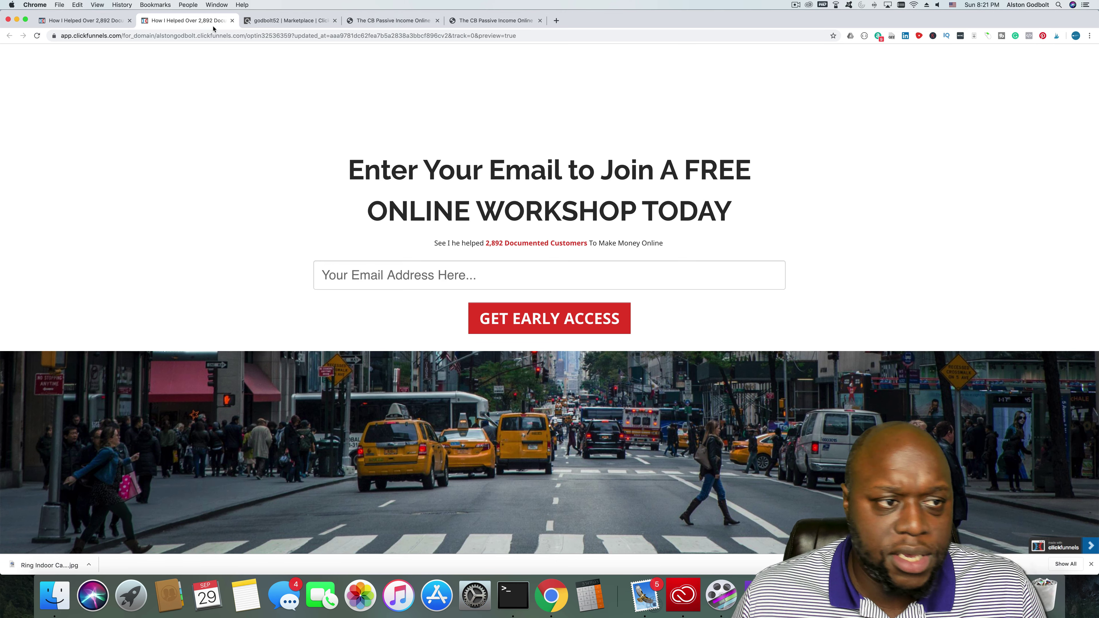
click(91, 22)
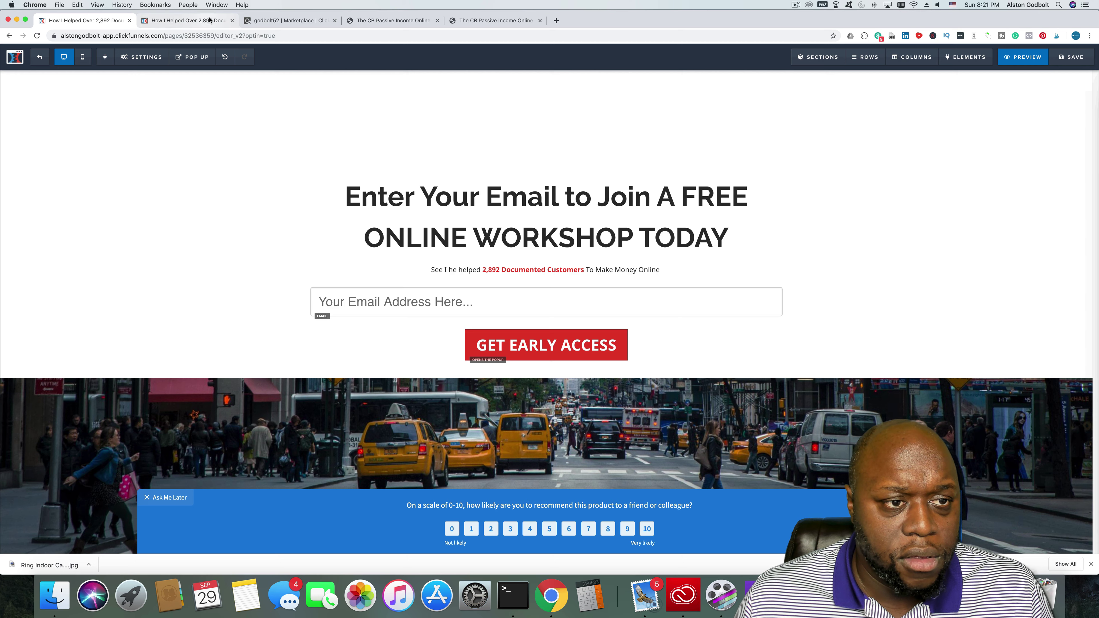
click(232, 21)
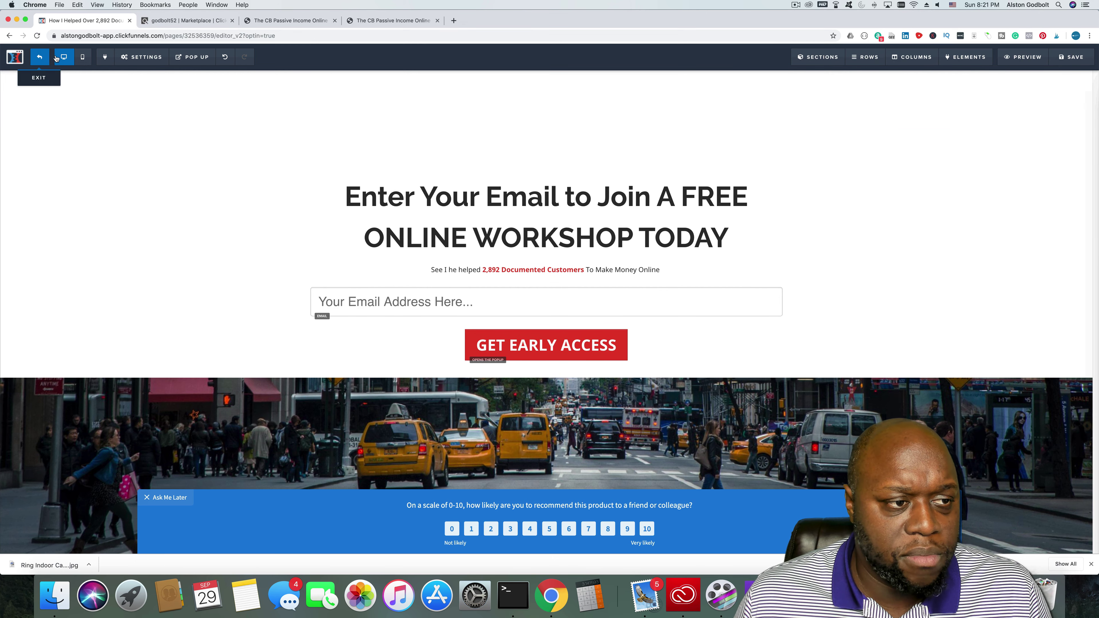
Exit the page editor, set the CB2 funnel's domain to the custom .click domain and save the funnel settings
click(39, 57)
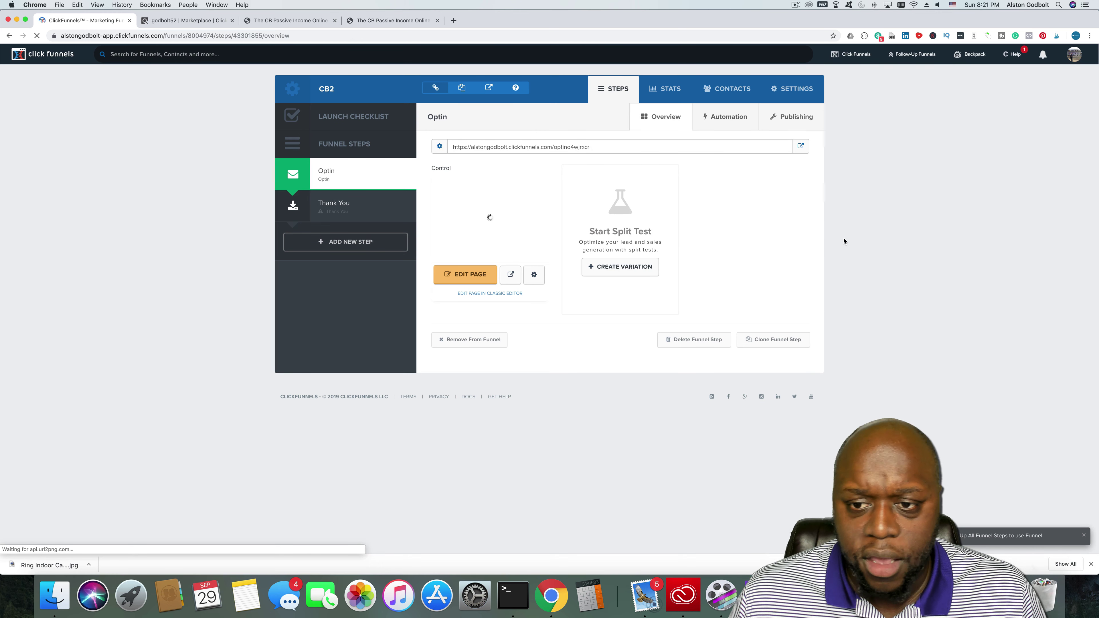
click(789, 90)
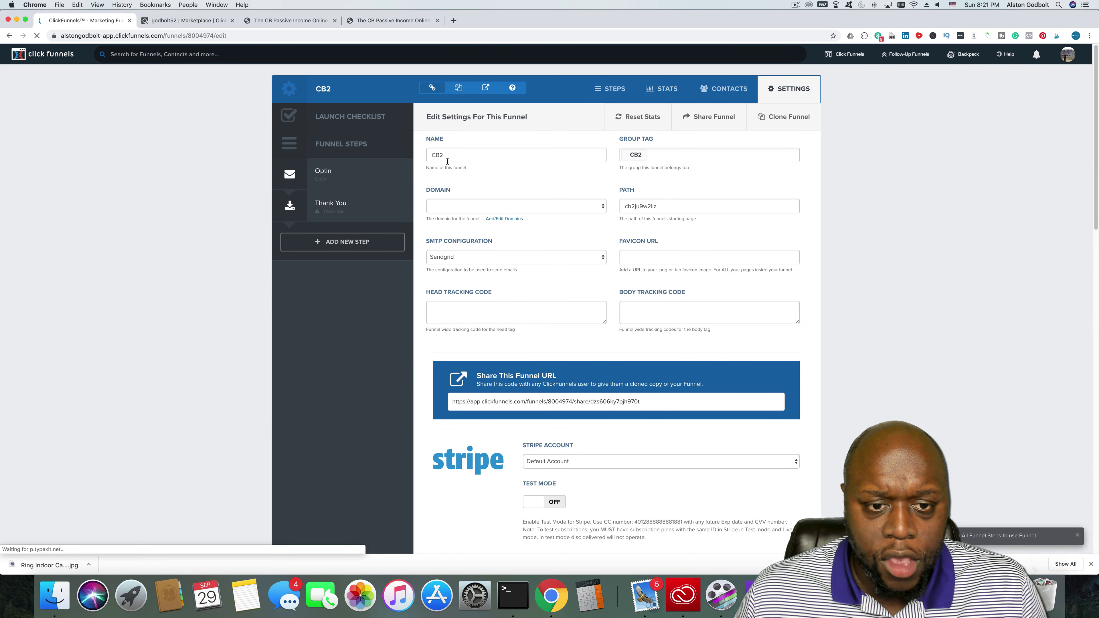
click(543, 207)
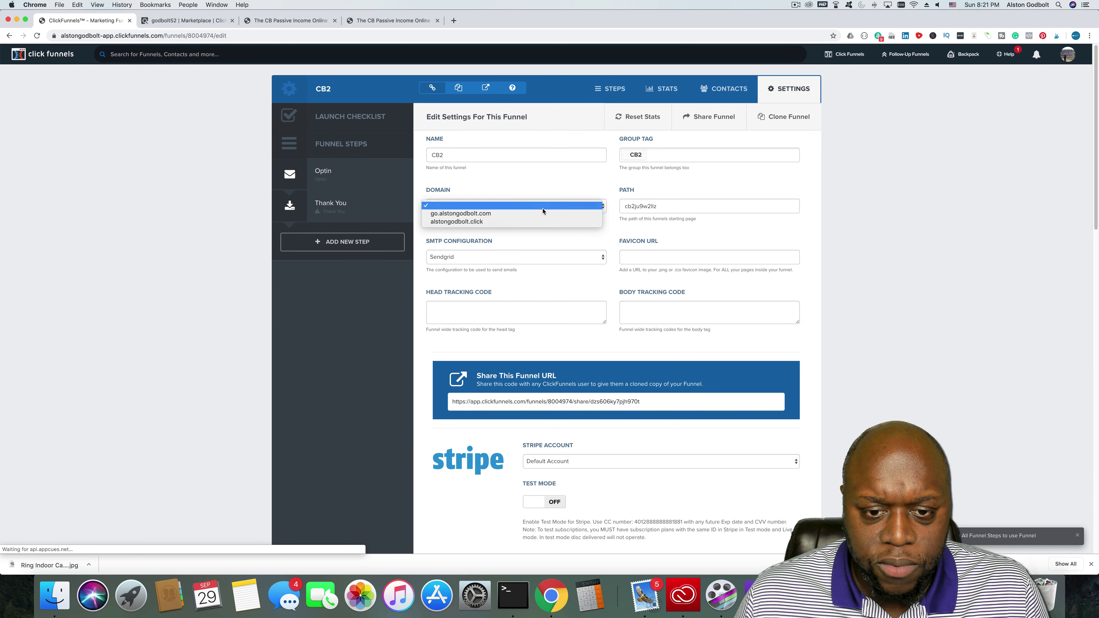
click(685, 220)
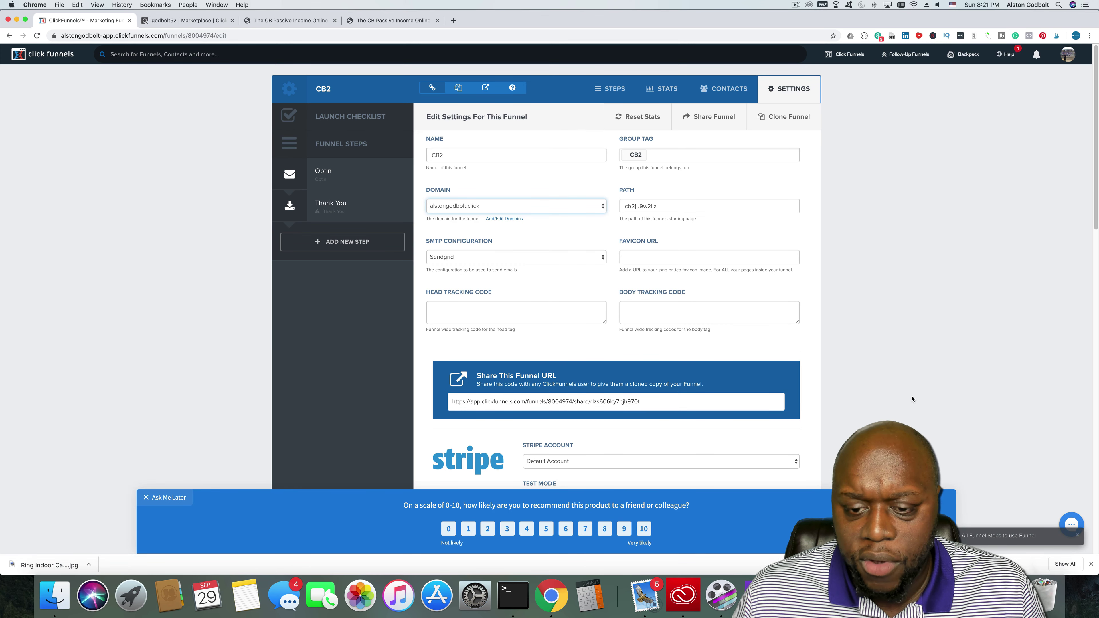
scroll(693, 381, down, 20)
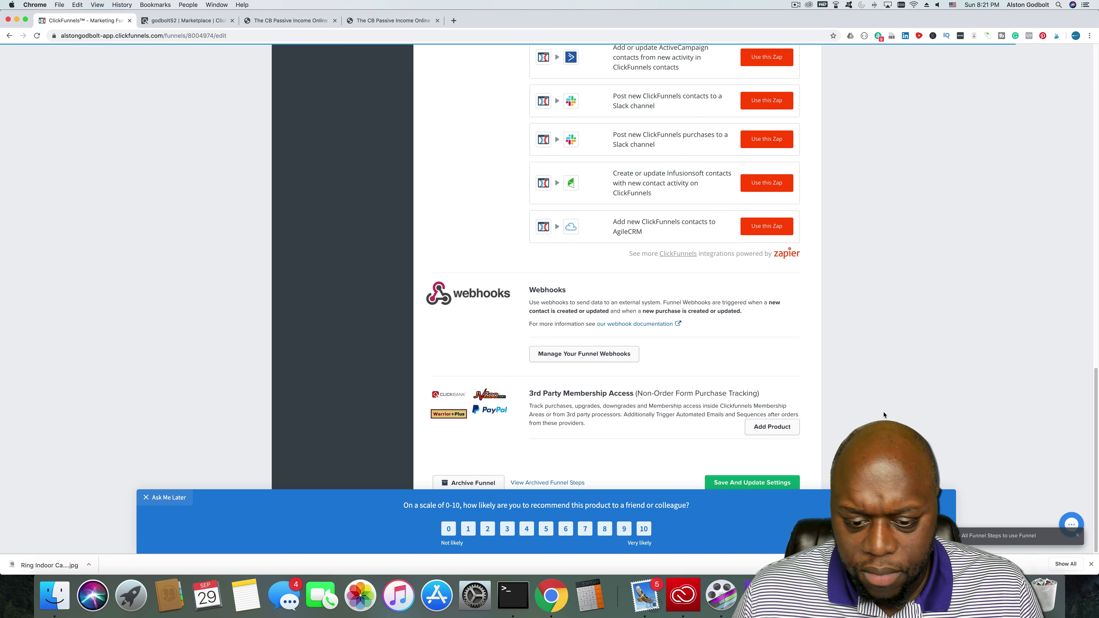
click(162, 499)
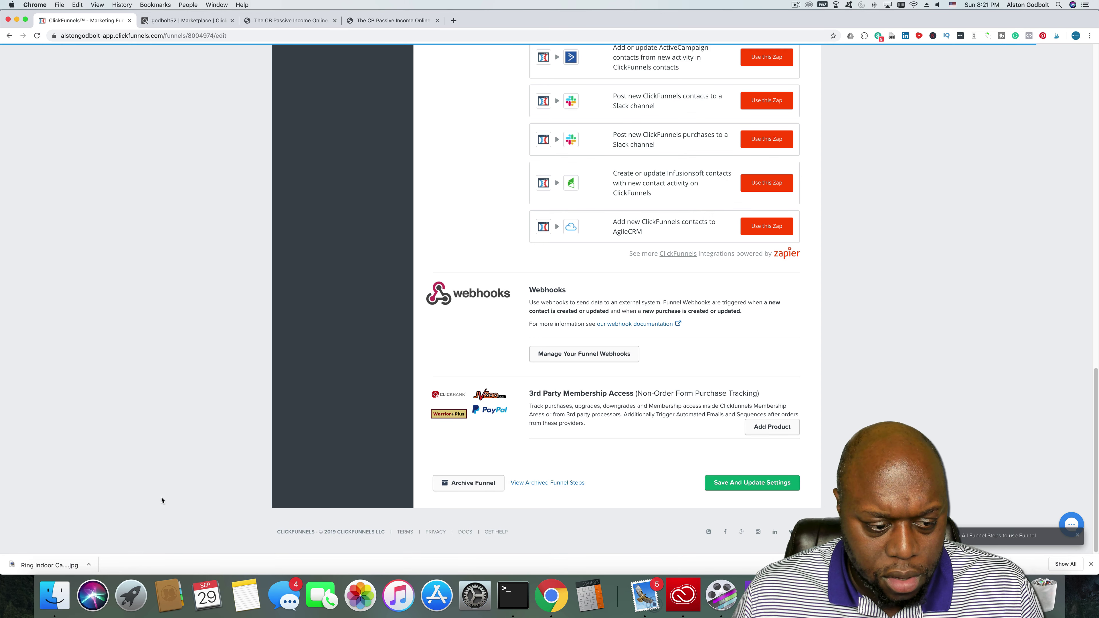
click(781, 488)
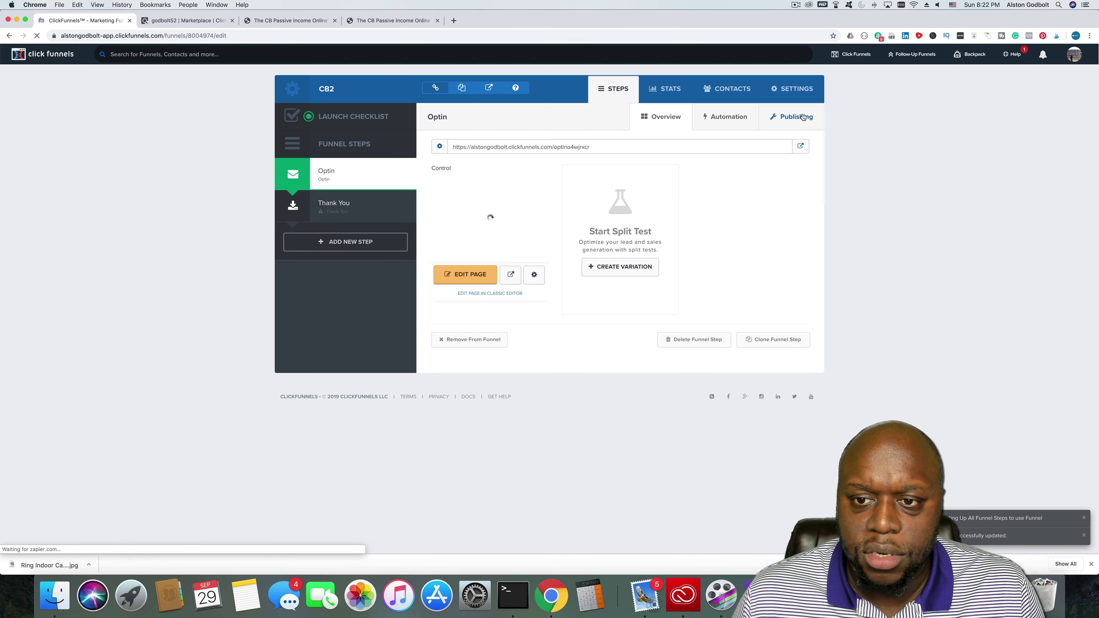
Review the funnel settings and the Optin step's automation and publishing options, ending on the Optin overview
click(806, 93)
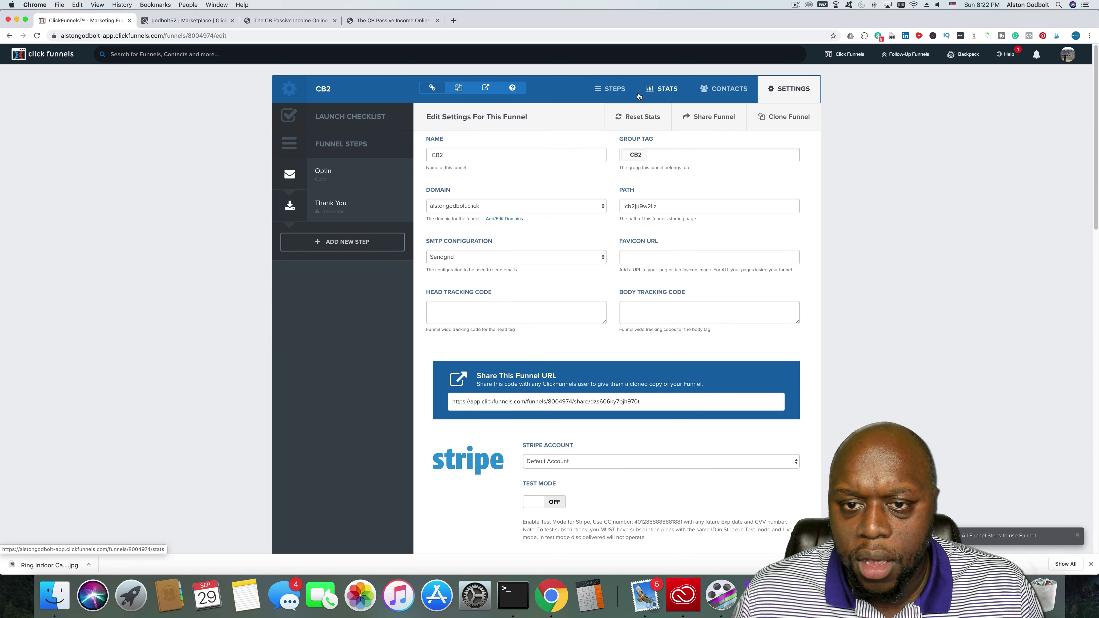
click(618, 90)
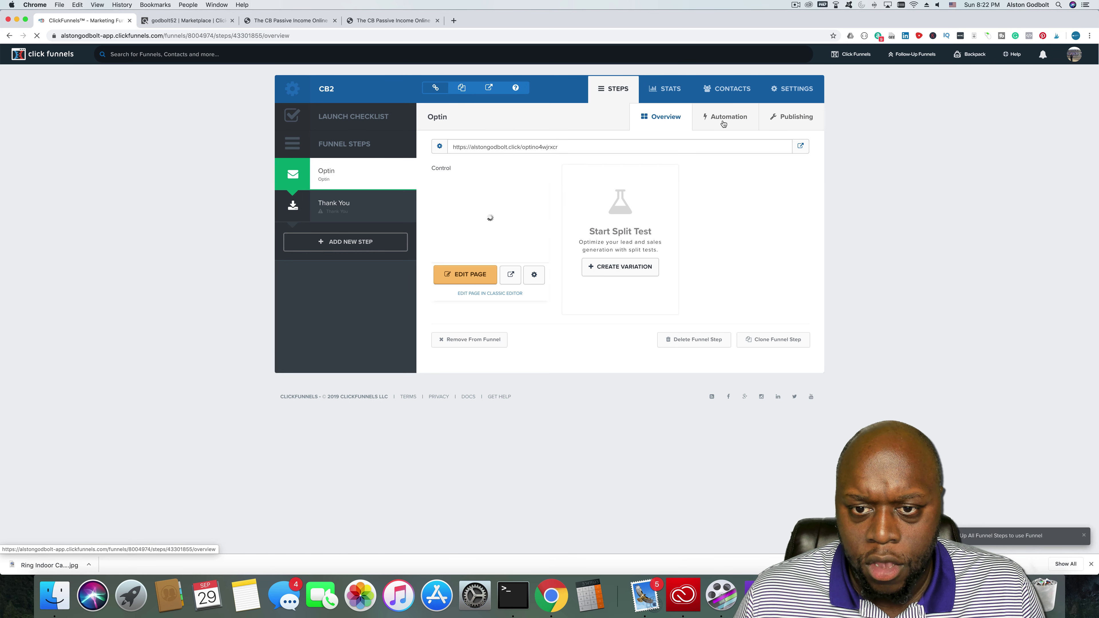
click(723, 117)
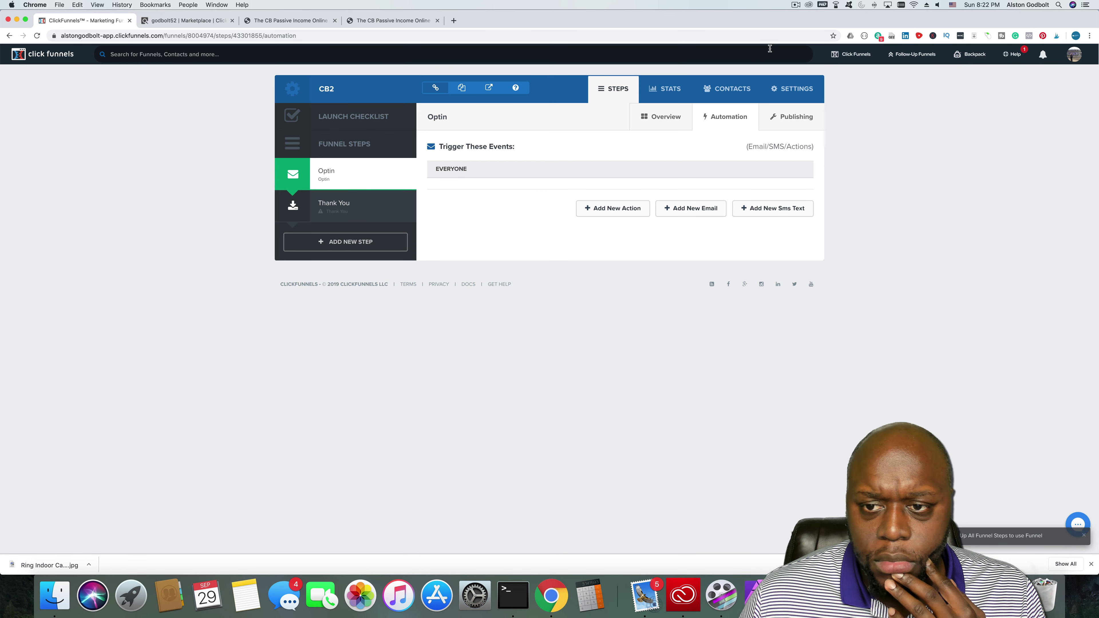
click(792, 121)
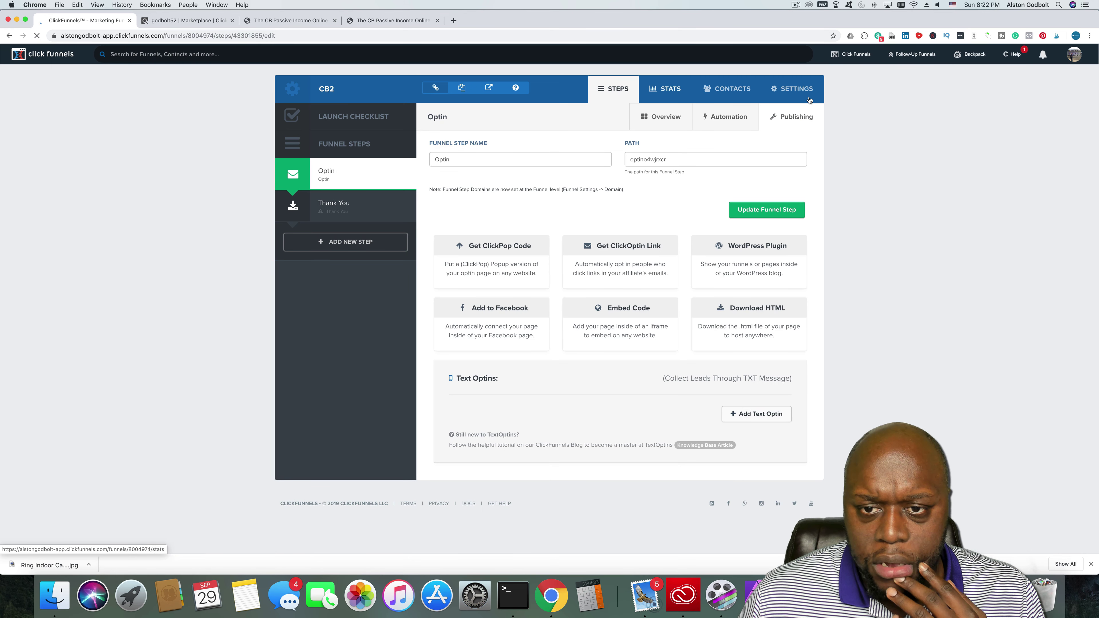
click(345, 168)
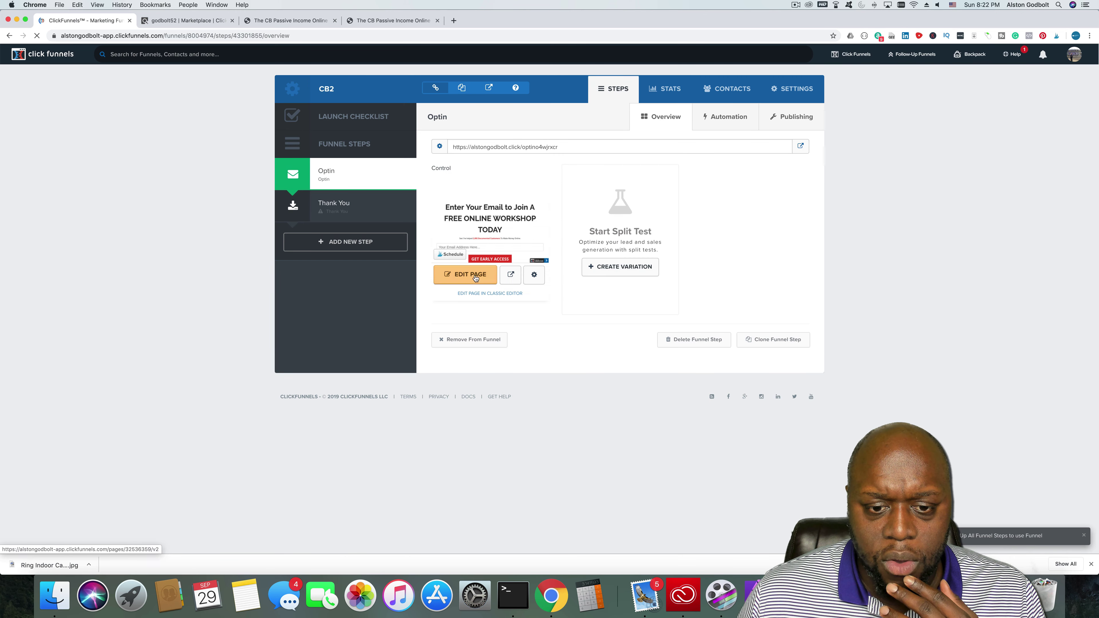
Apply the "Mother Funnel Squeeze Page - 20" template to the Thank You step and open the page for editing
click(344, 211)
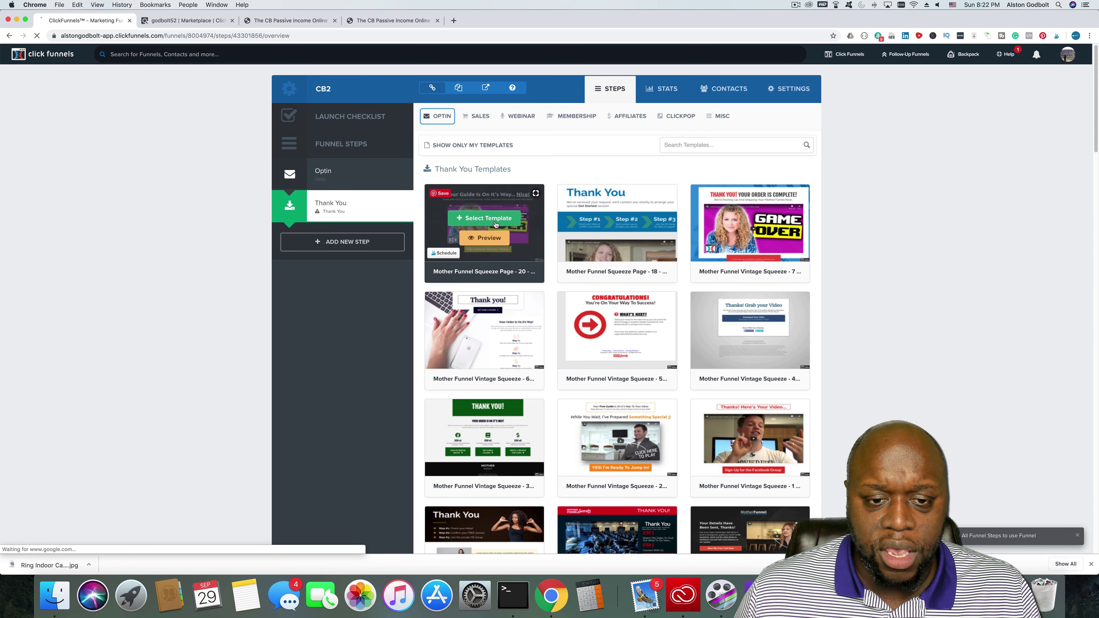
click(511, 218)
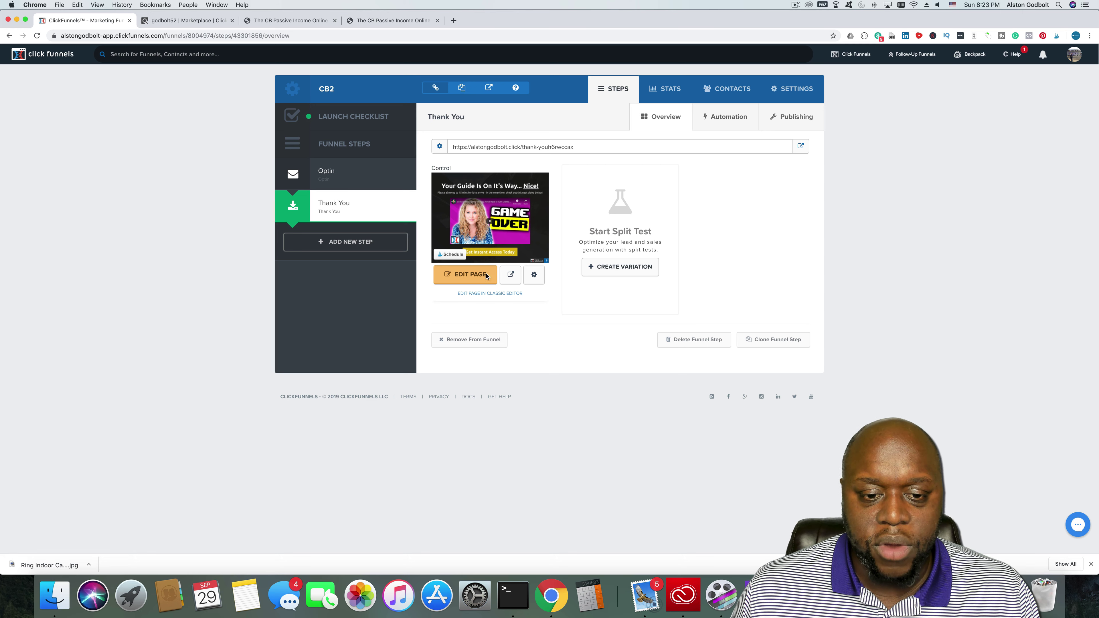
click(465, 278)
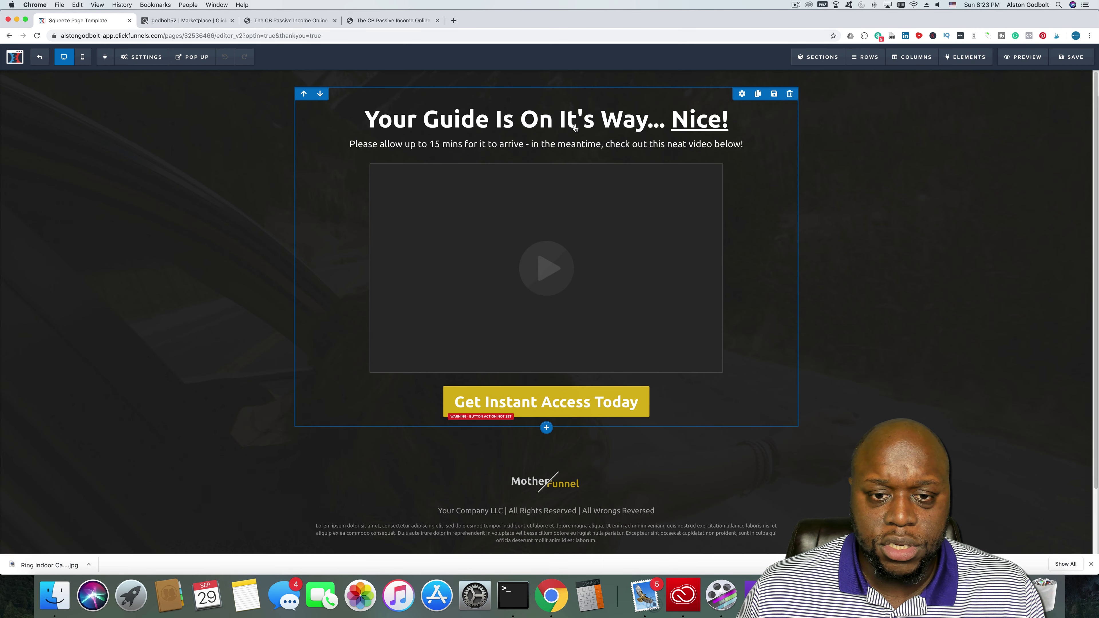
Open the background color choices for the thank-you page's main section
mouse_move(1085, 77)
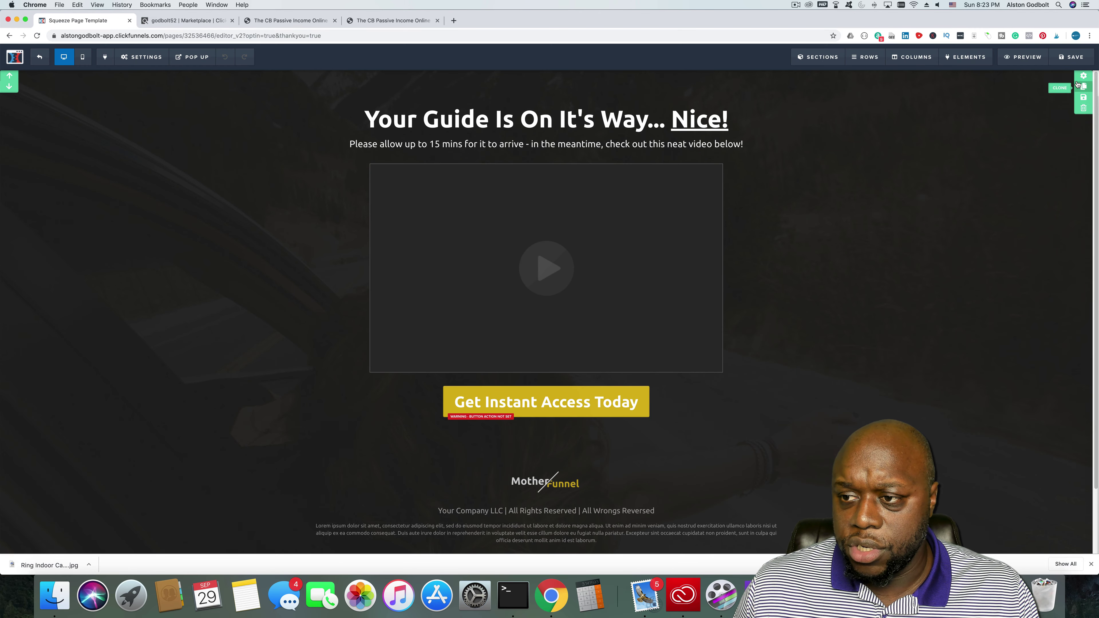
click(738, 153)
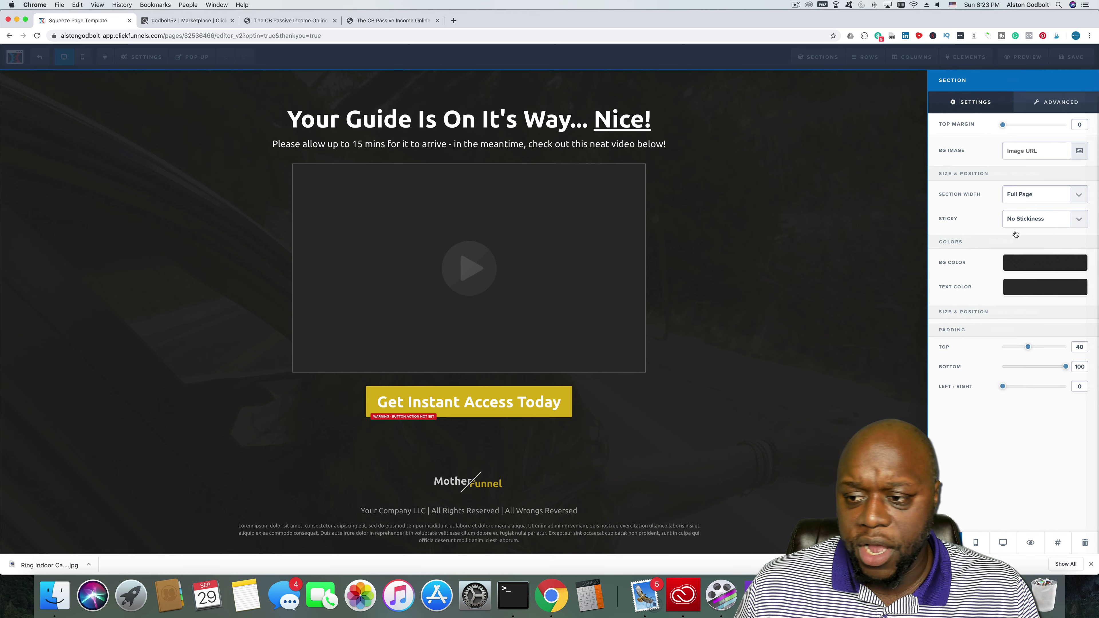
click(1050, 263)
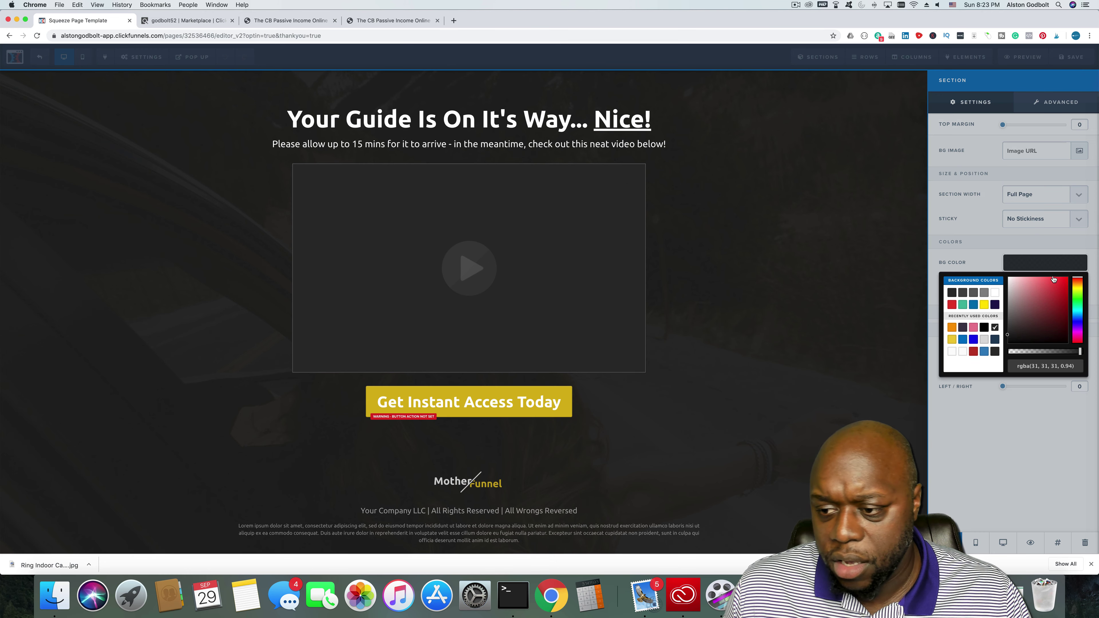
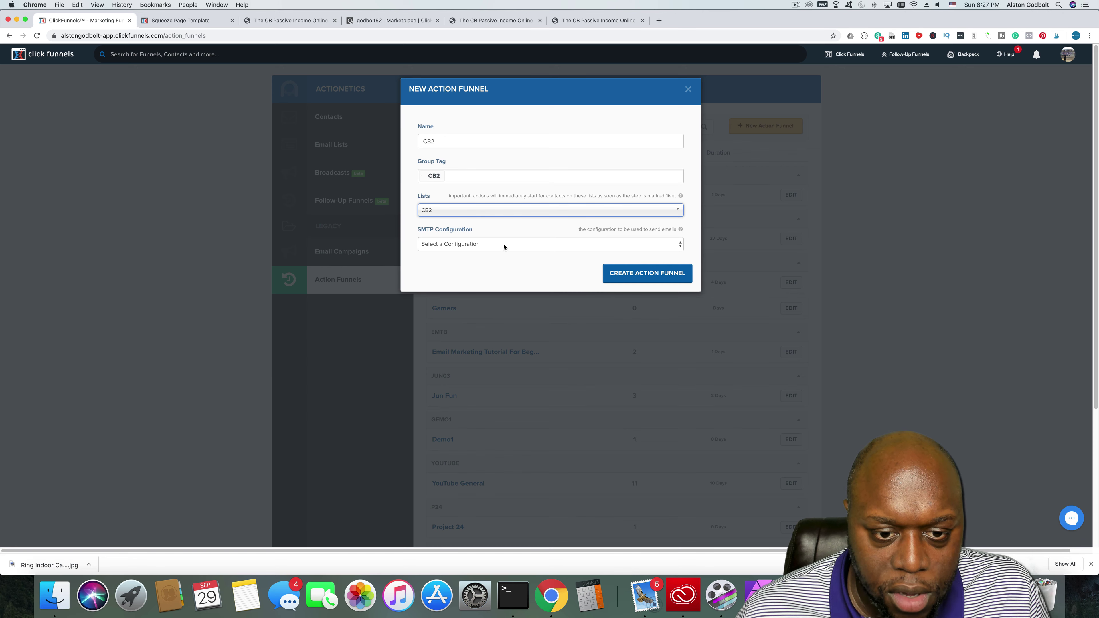
Create the CB2 action funnel for the CB2 list, leaving the SMTP configuration unselected
click(501, 245)
click(502, 252)
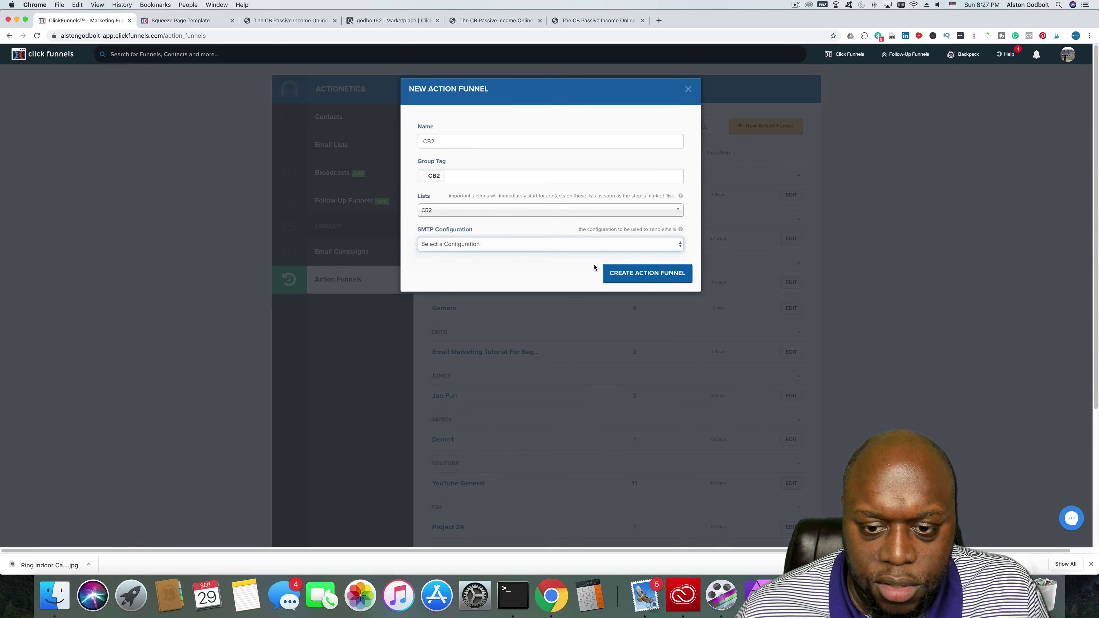
click(661, 277)
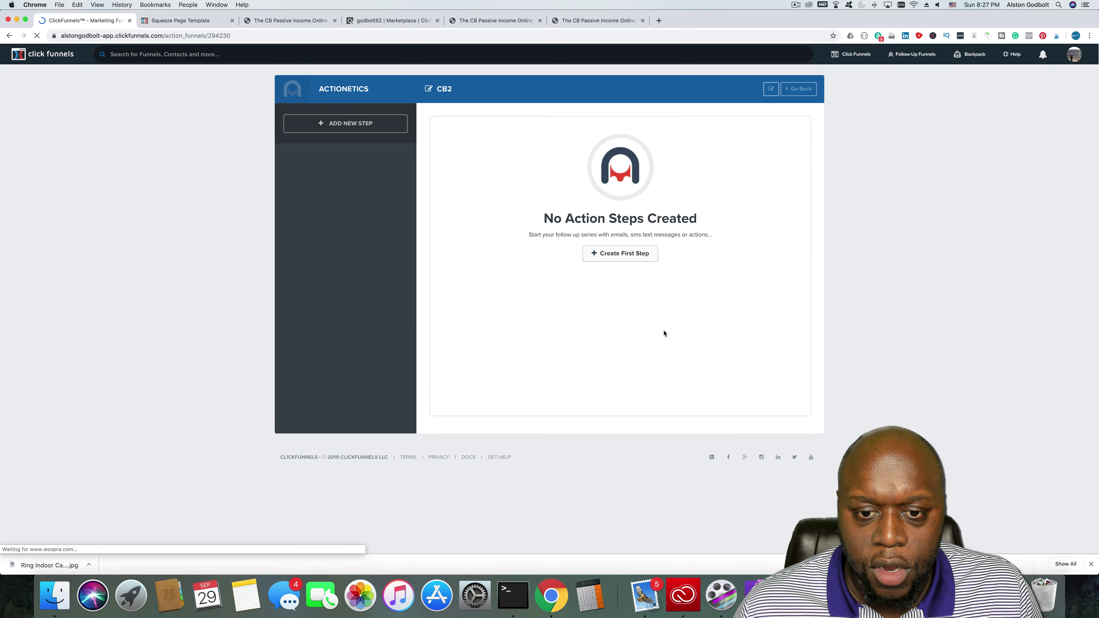
Add a send-email step named "Lead Mag" to the CB2 action funnel, triggered after 0 days
click(353, 124)
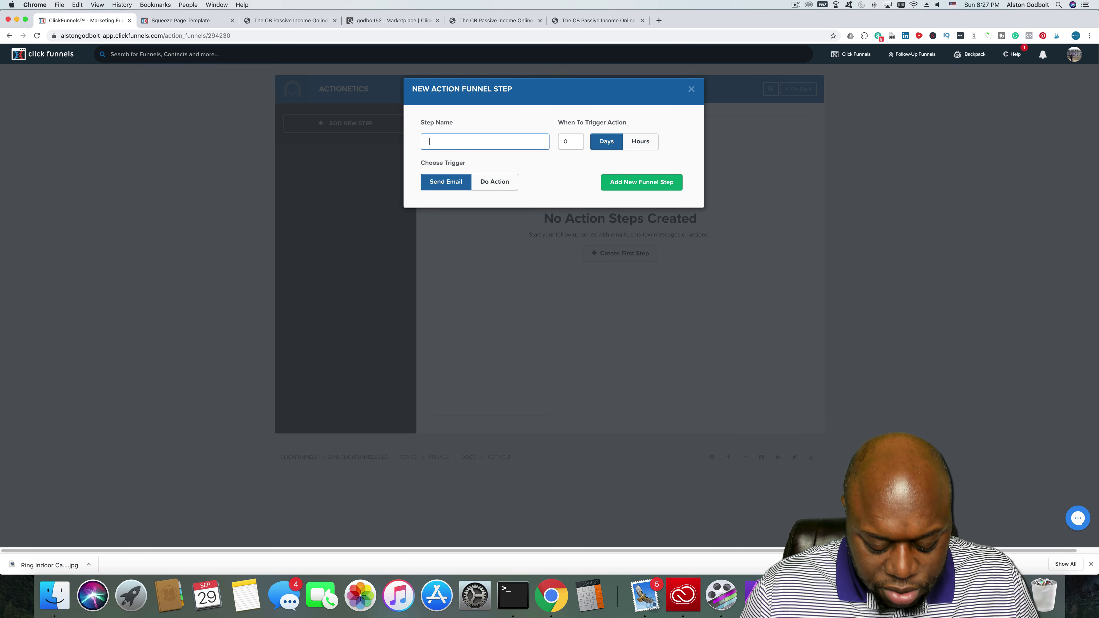
text(Lead Mag)
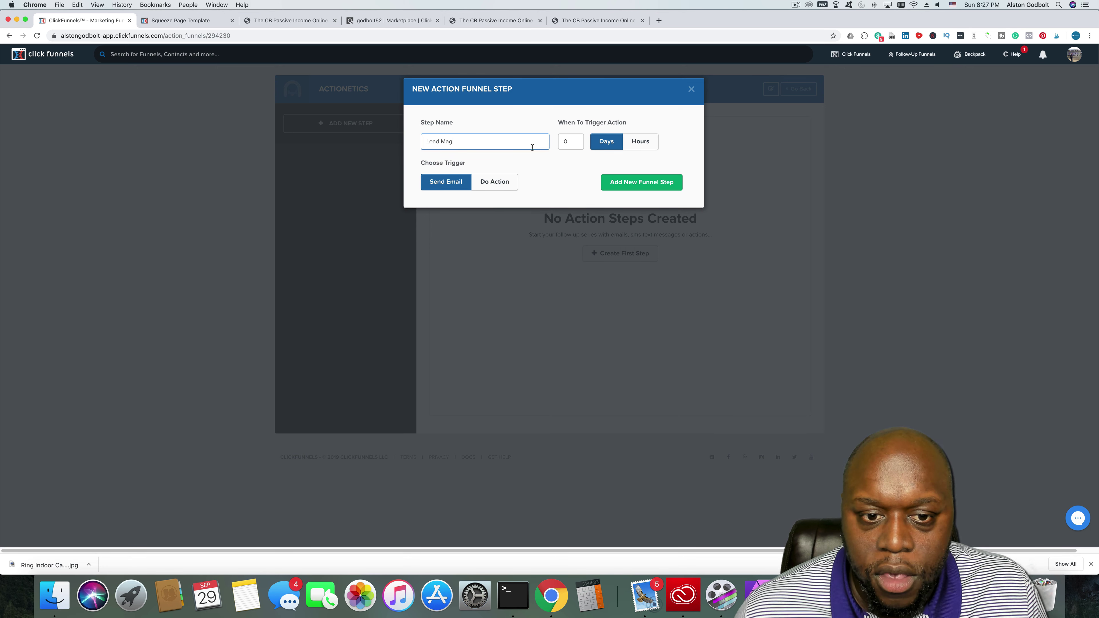
click(650, 182)
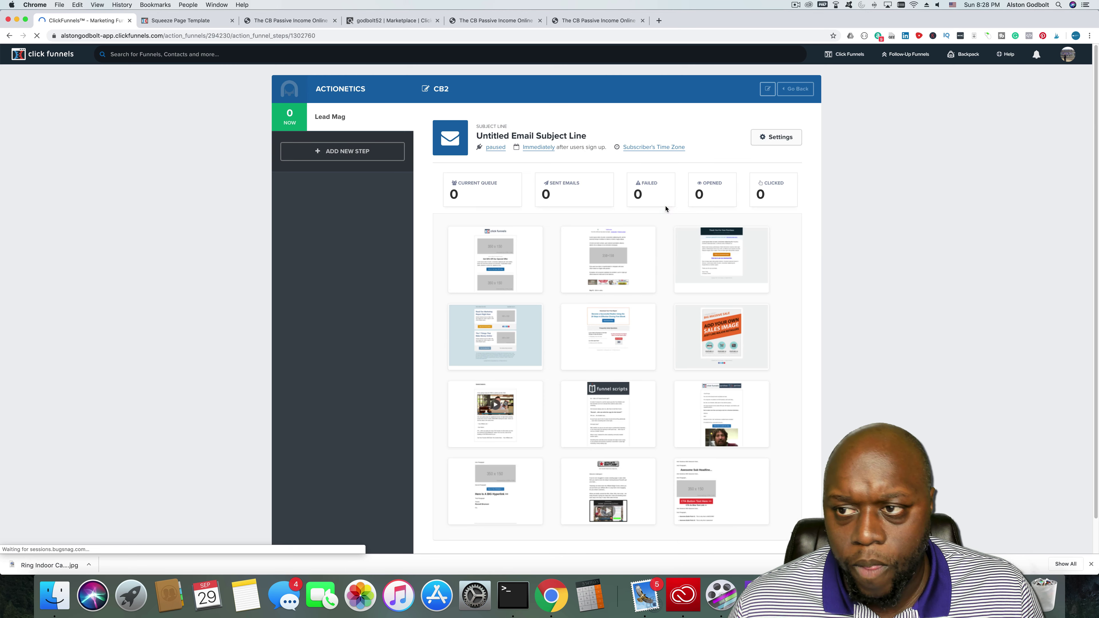
Browse the email templates and apply the first one, with the ClickFunnels logo, to the Lead Mag email
scroll(632, 310, down, 3)
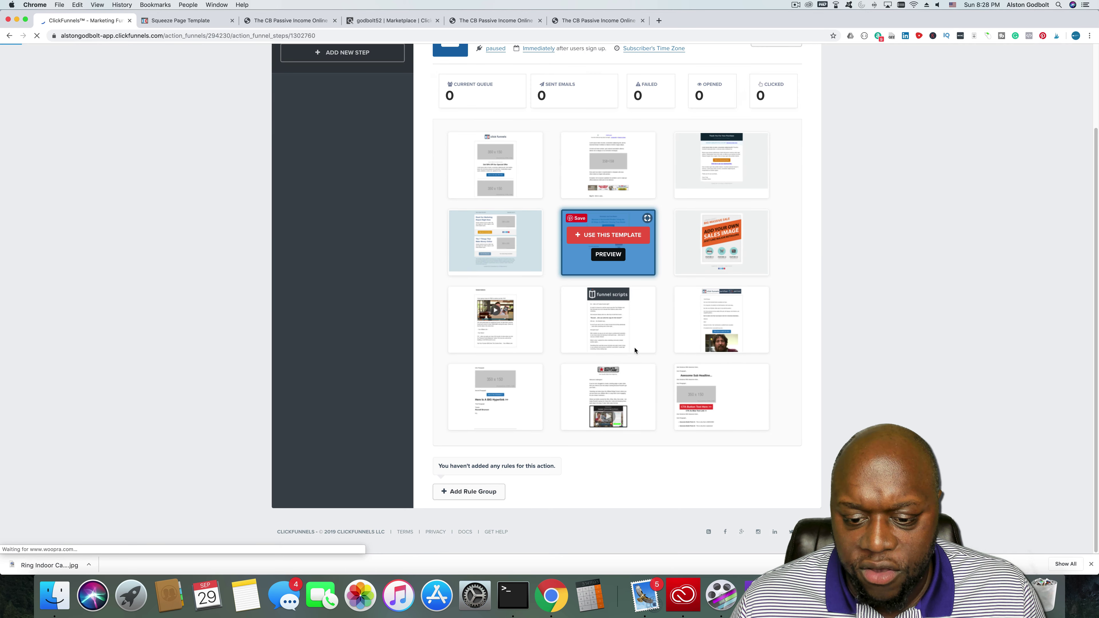
scroll(606, 303, up, 3)
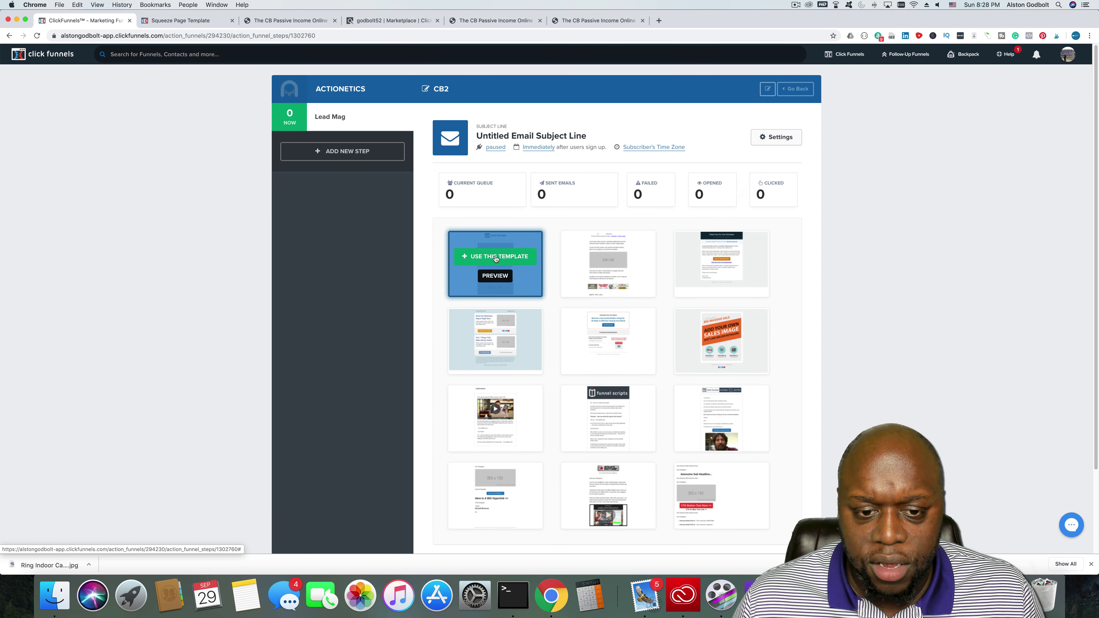
click(494, 256)
scroll(606, 268, up, 1)
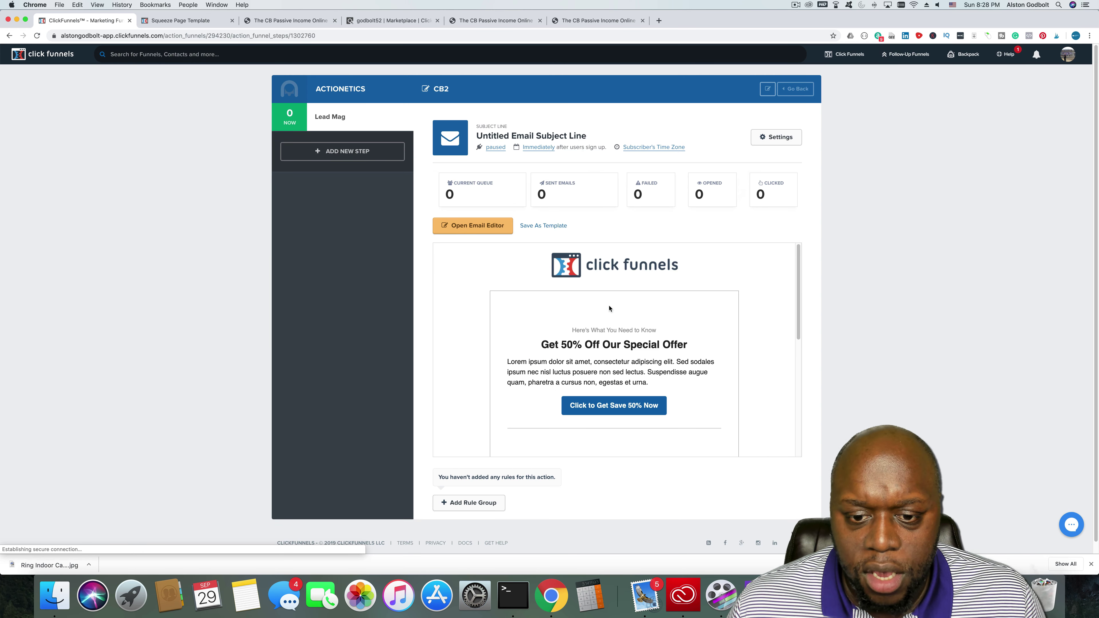
scroll(598, 265, down, 1)
scroll(598, 265, up, 1)
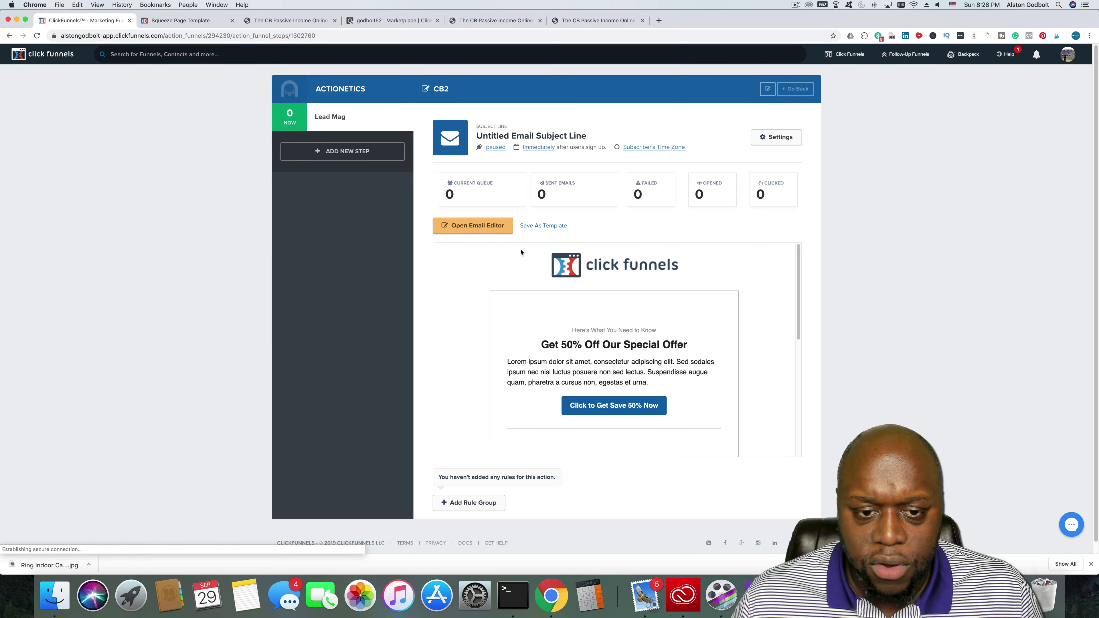
Replace the special offer headline in the Lead Mag email with "Here is your free gift"
click(473, 225)
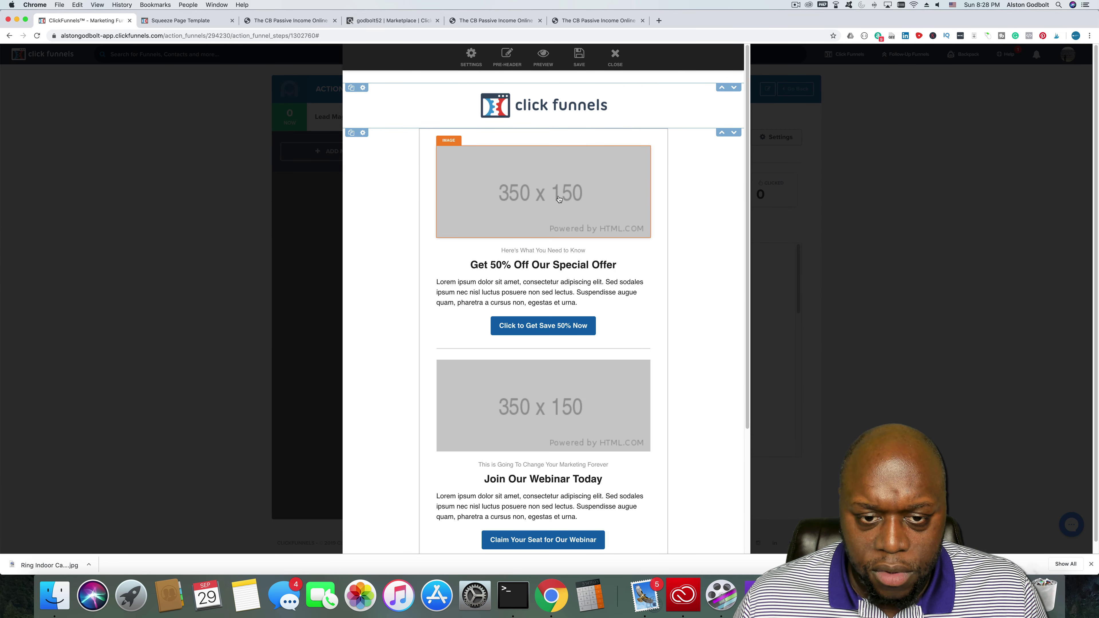
click(546, 266)
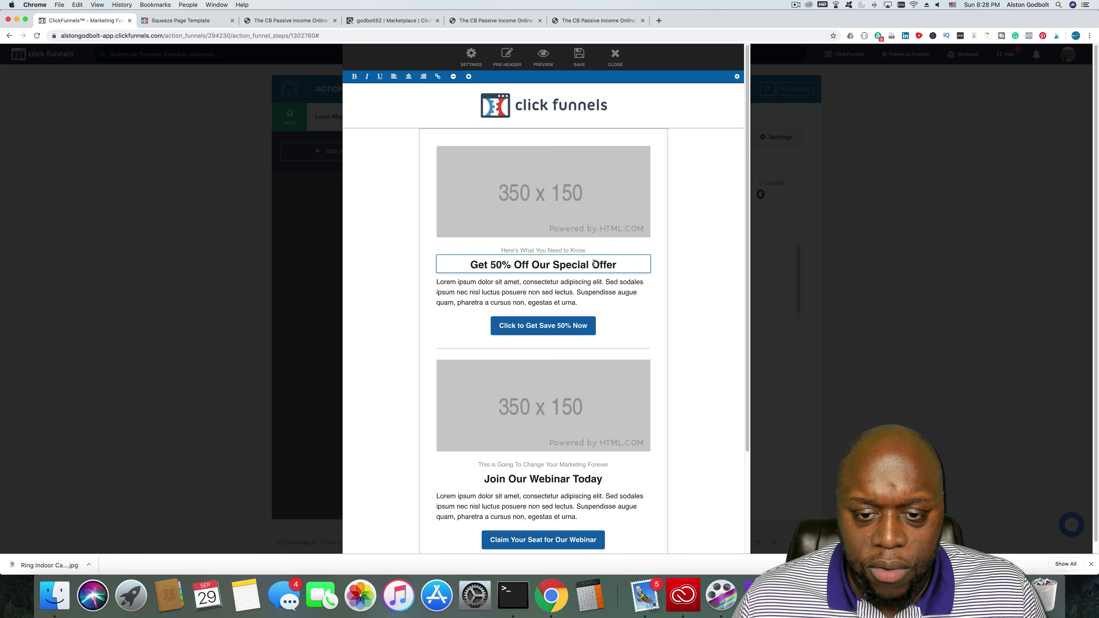
triple_click(594, 264)
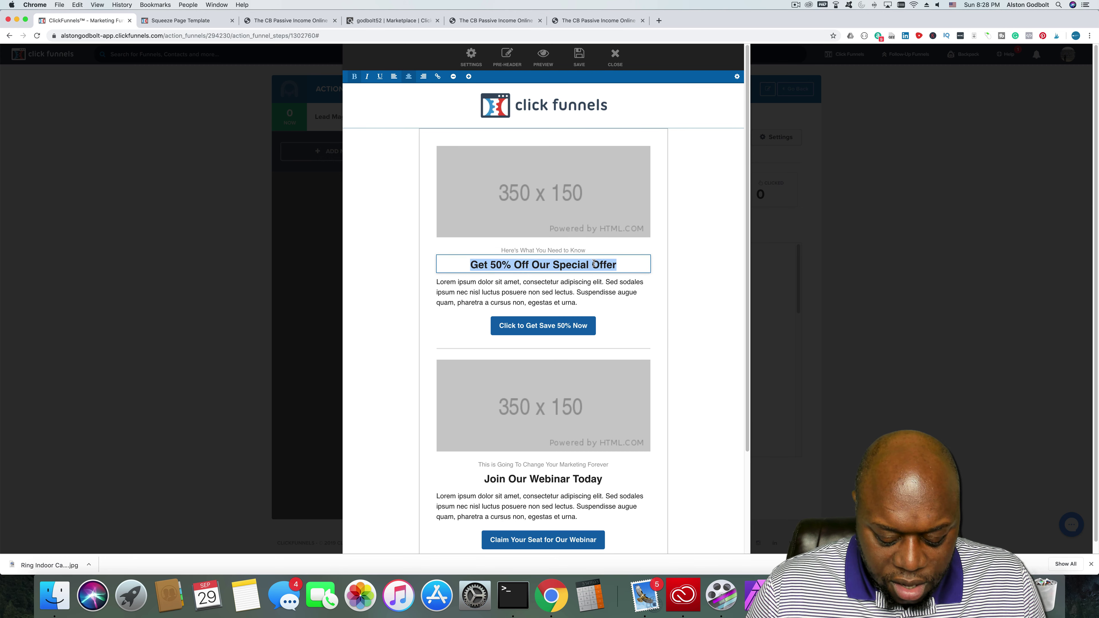
text(Here is )
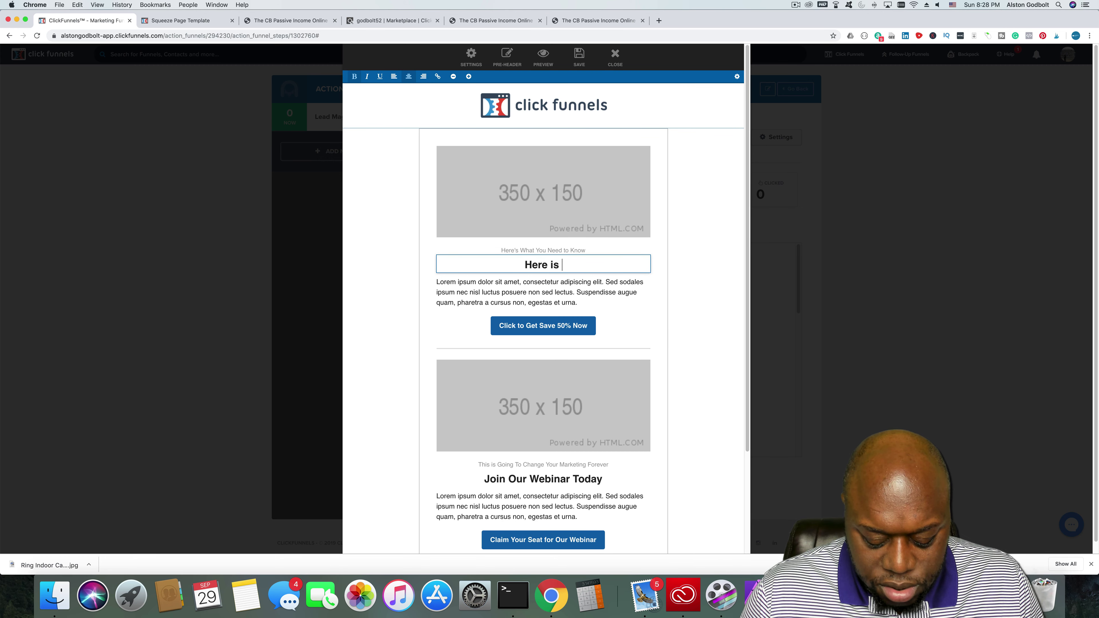
text(your free )
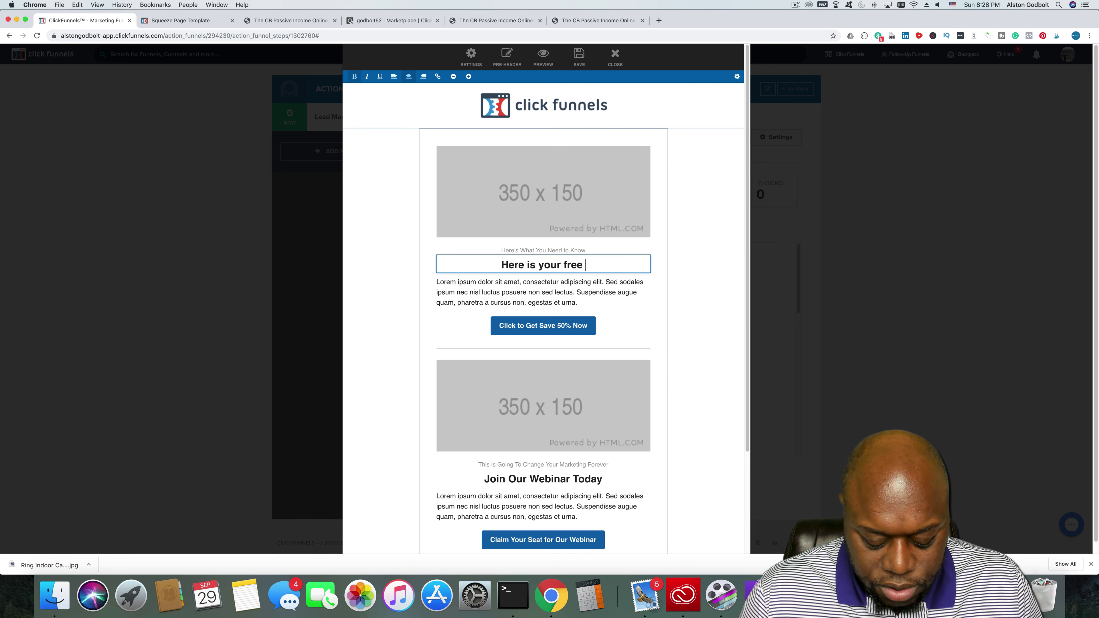
text(gift)
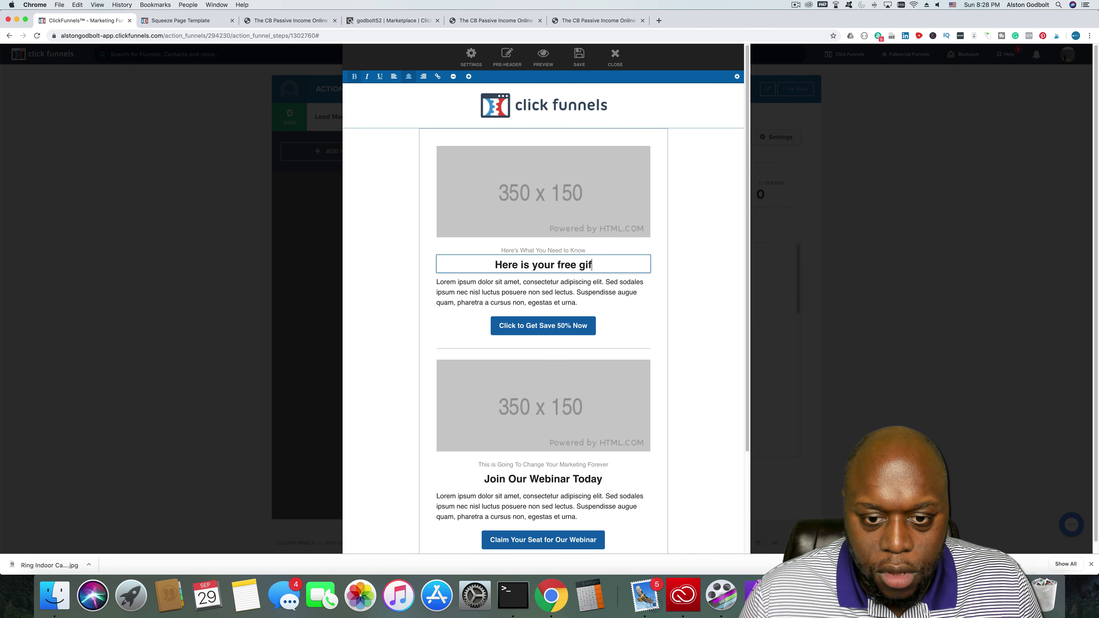
View the settings of the Lead Mag email's first button, then leave the email editor without saving
click(551, 329)
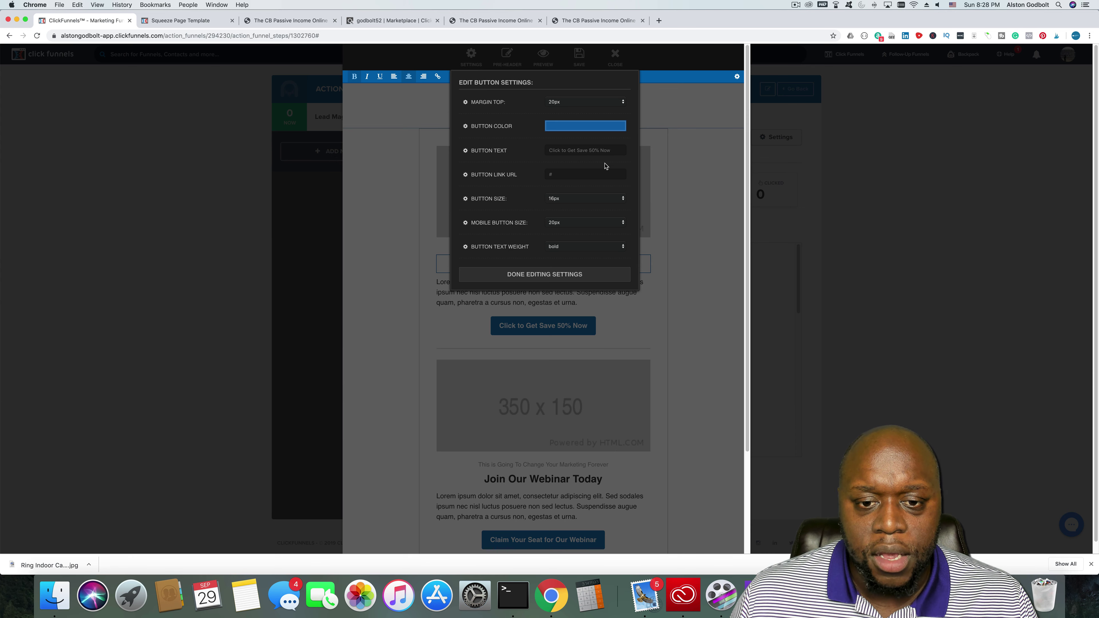
click(667, 229)
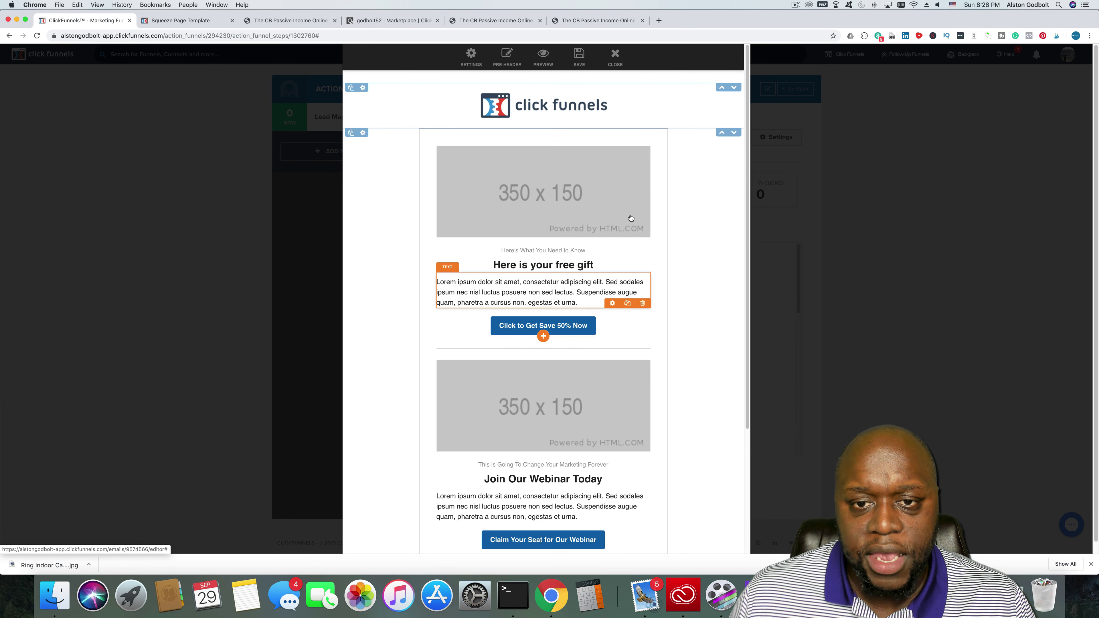
click(624, 65)
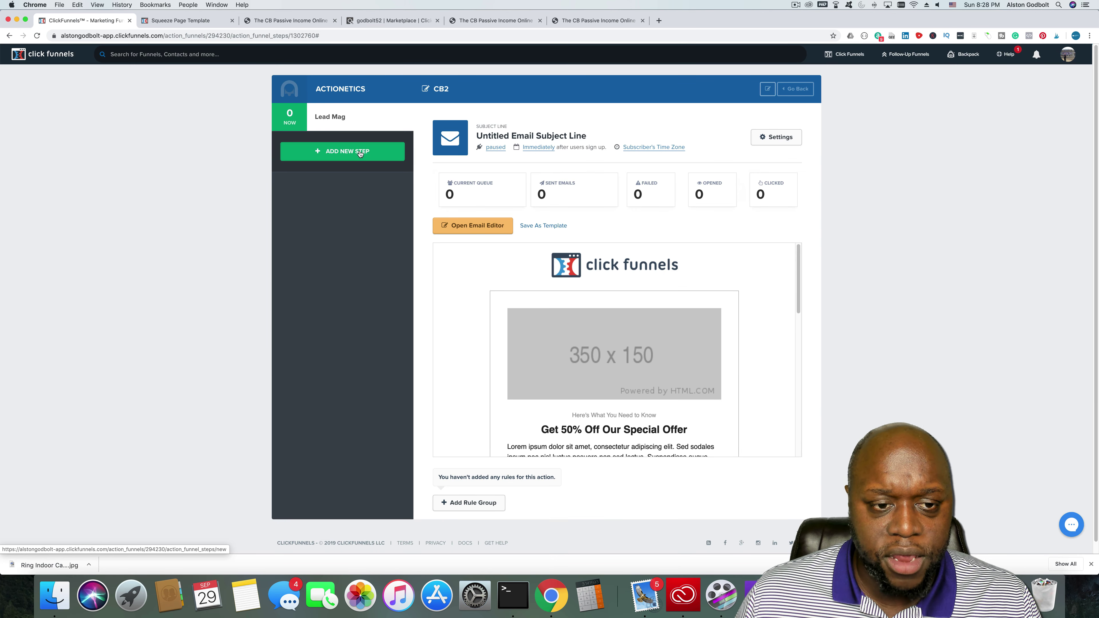
Add a send-email step named "Day 1" to the CB2 action funnel, triggered after 1 day
click(351, 153)
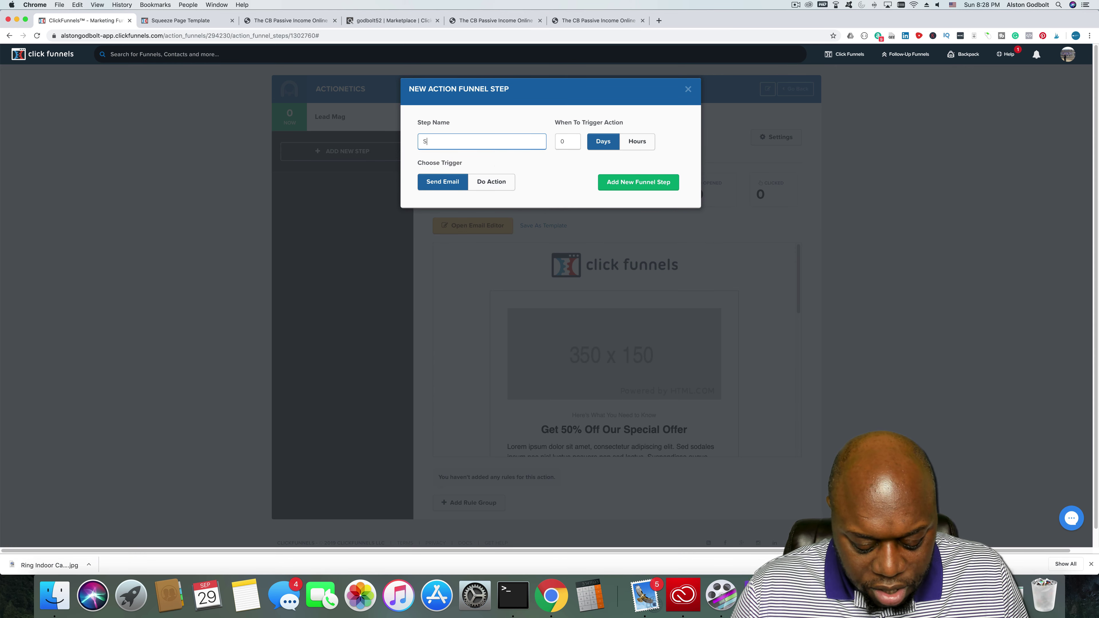
key(BackSpace)
key(BackSpace)
text(Day 1)
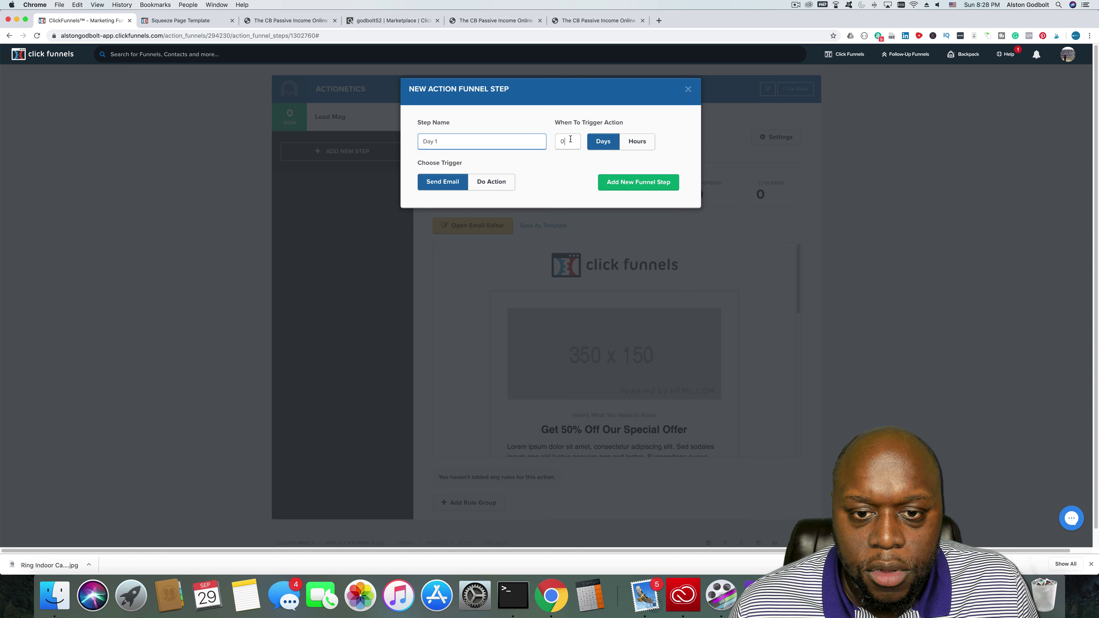
key(Tab)
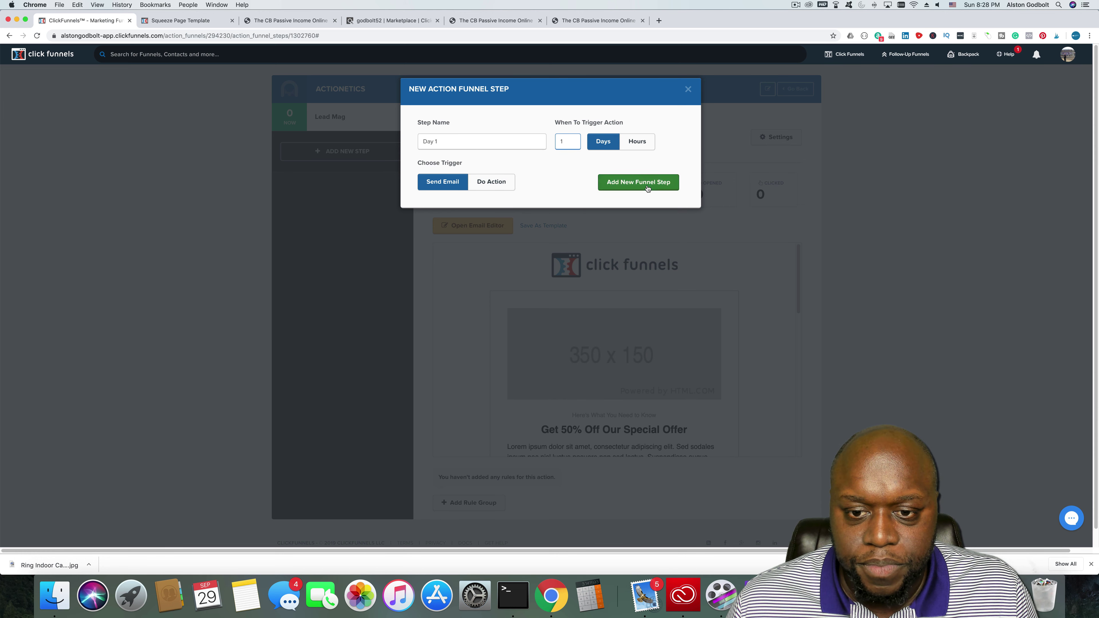
click(639, 183)
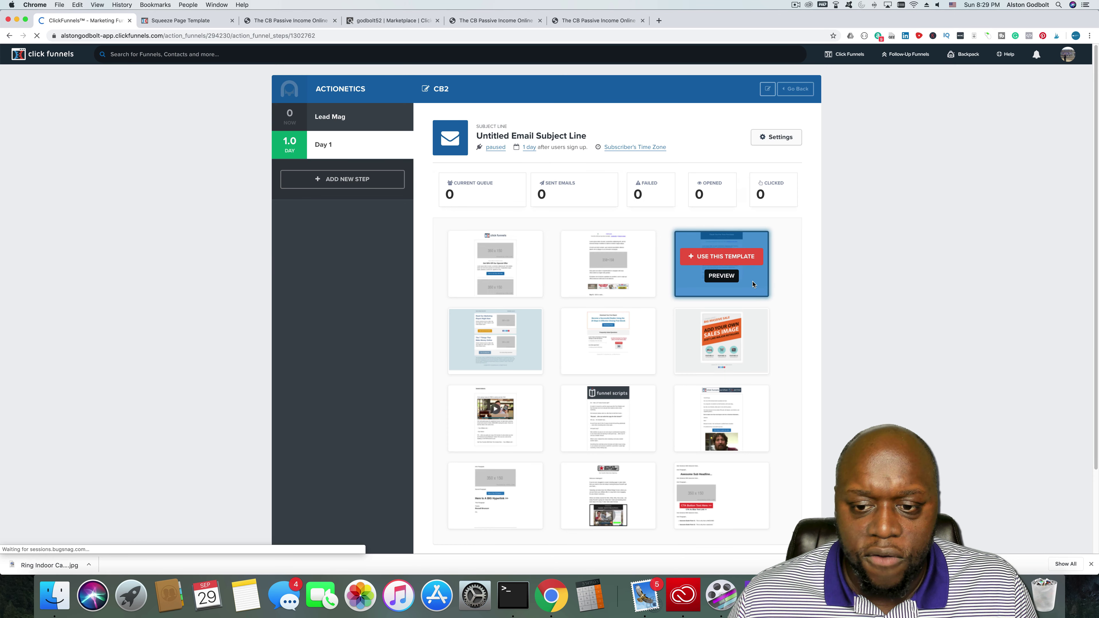
Apply the first email template, with the ClickFunnels logo, to the Day 1 email and open it for editing
scroll(753, 284, down, 3)
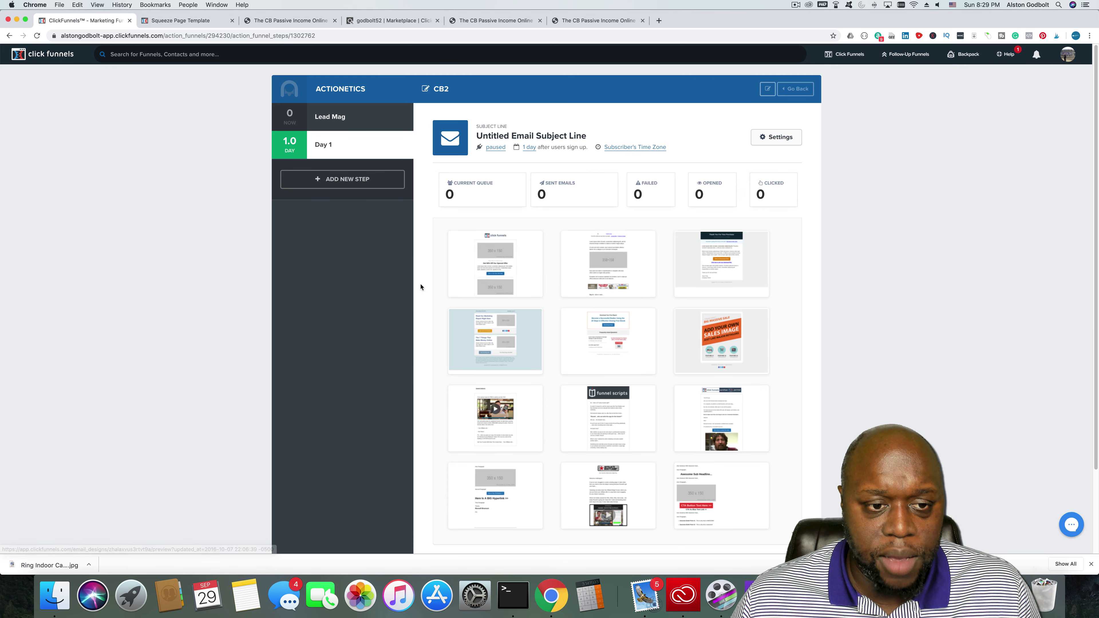
click(502, 256)
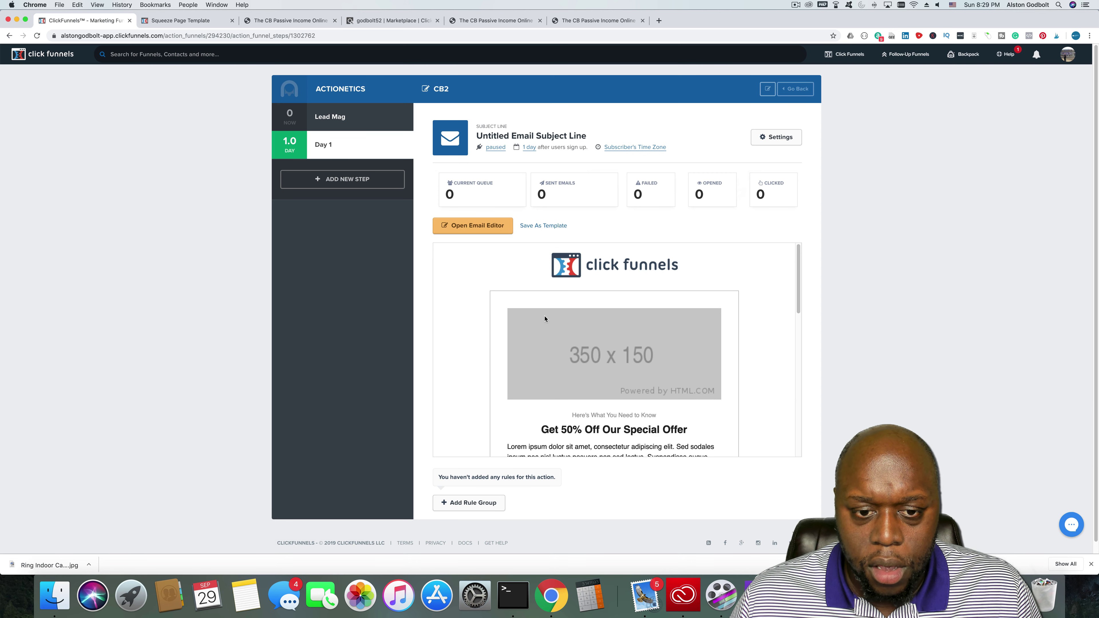
click(472, 225)
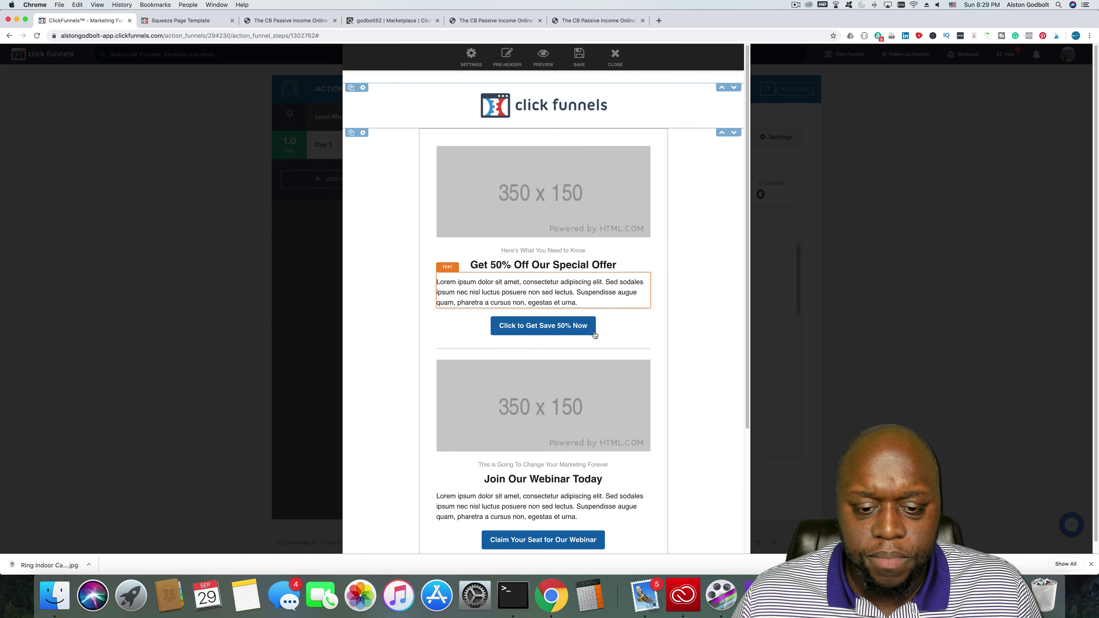
Replace the special offer headline in the Day 1 email with "Start Today. Live Free Tomorrow"
click(564, 264)
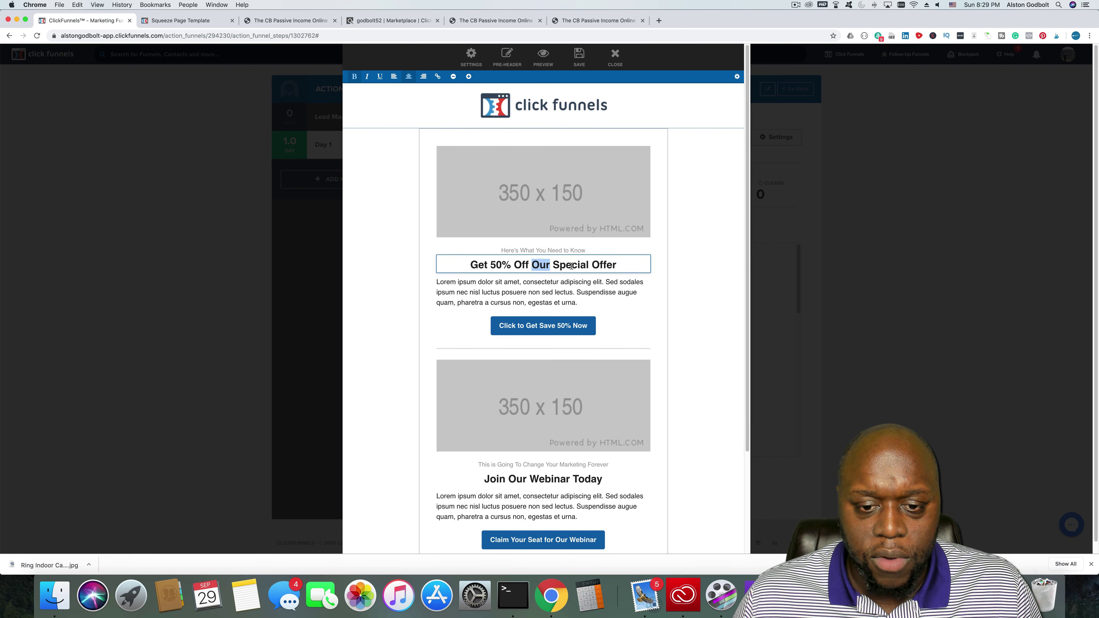
triple_click(571, 266)
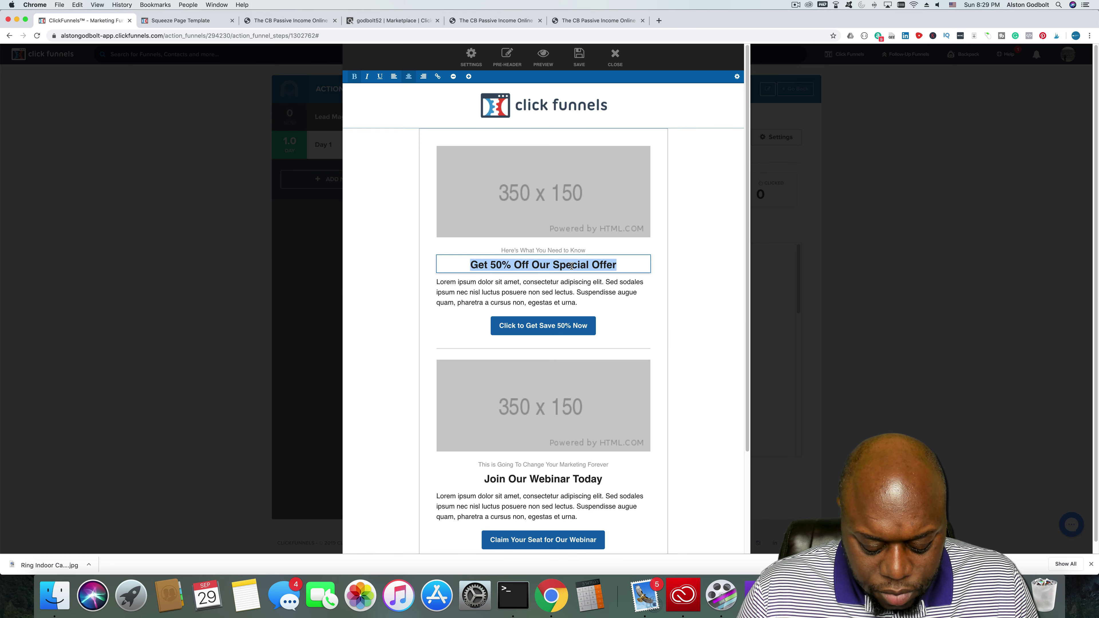
text(Start )
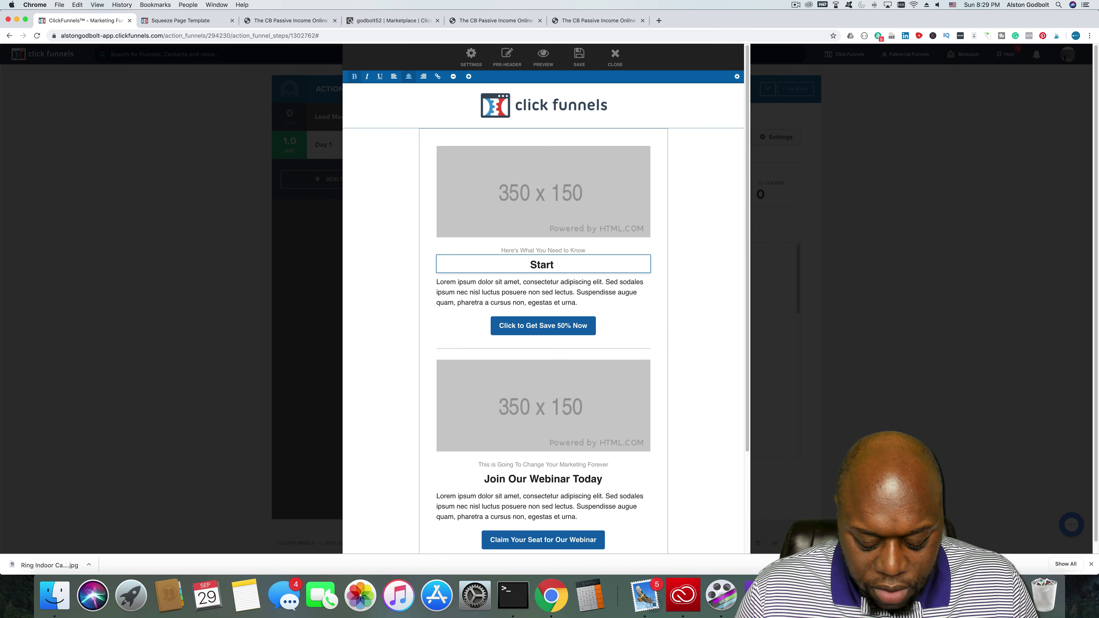
text(today)
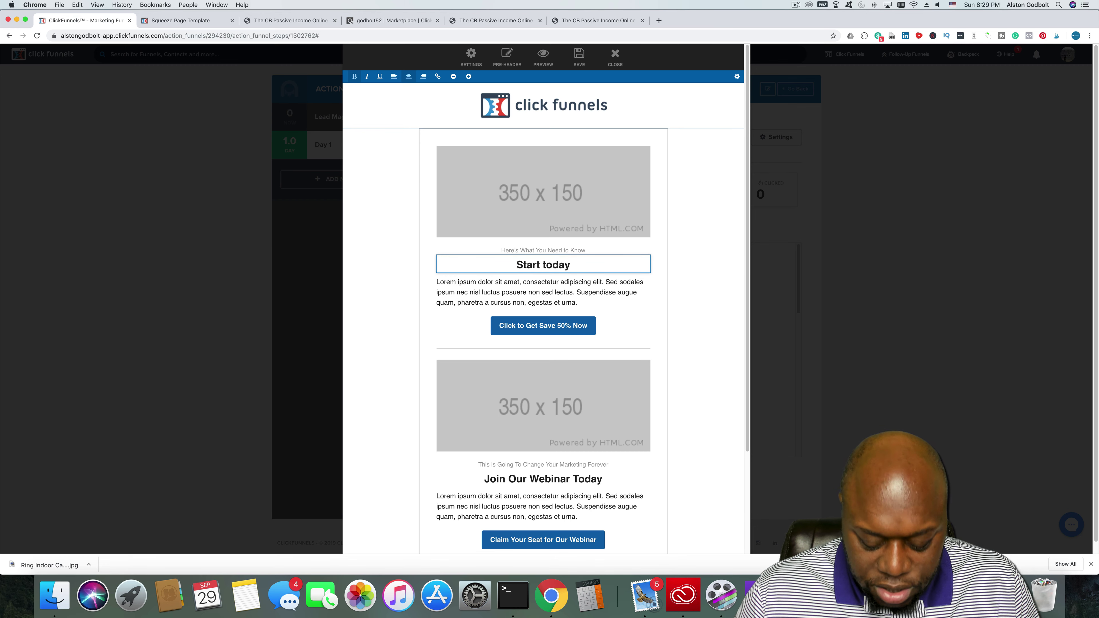
text(. Live F)
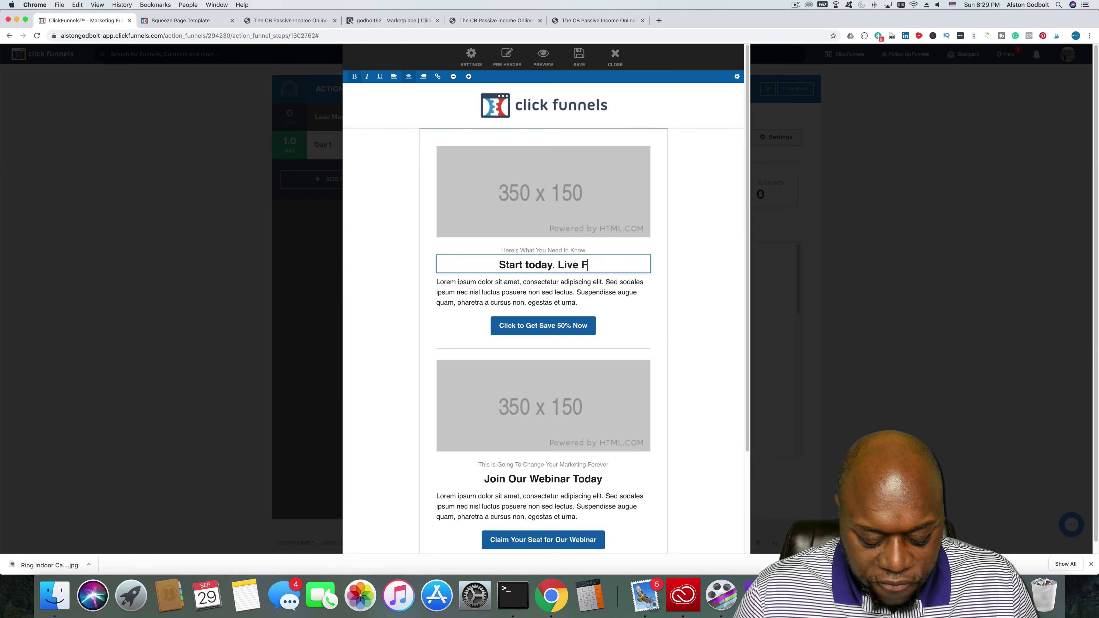
text(ree Tomorrow)
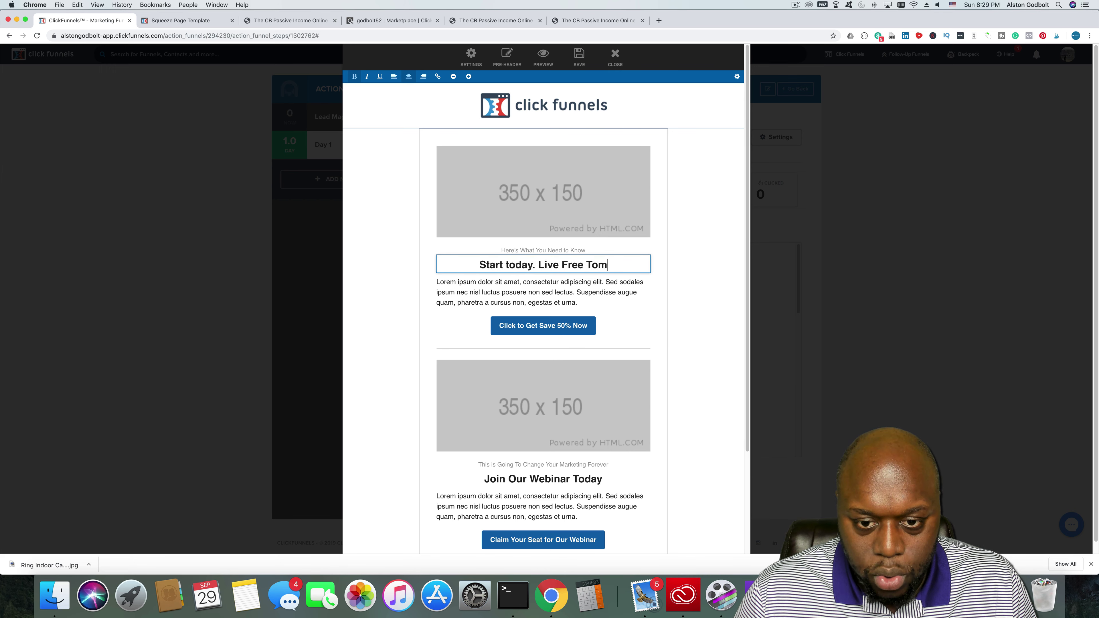
click(493, 267)
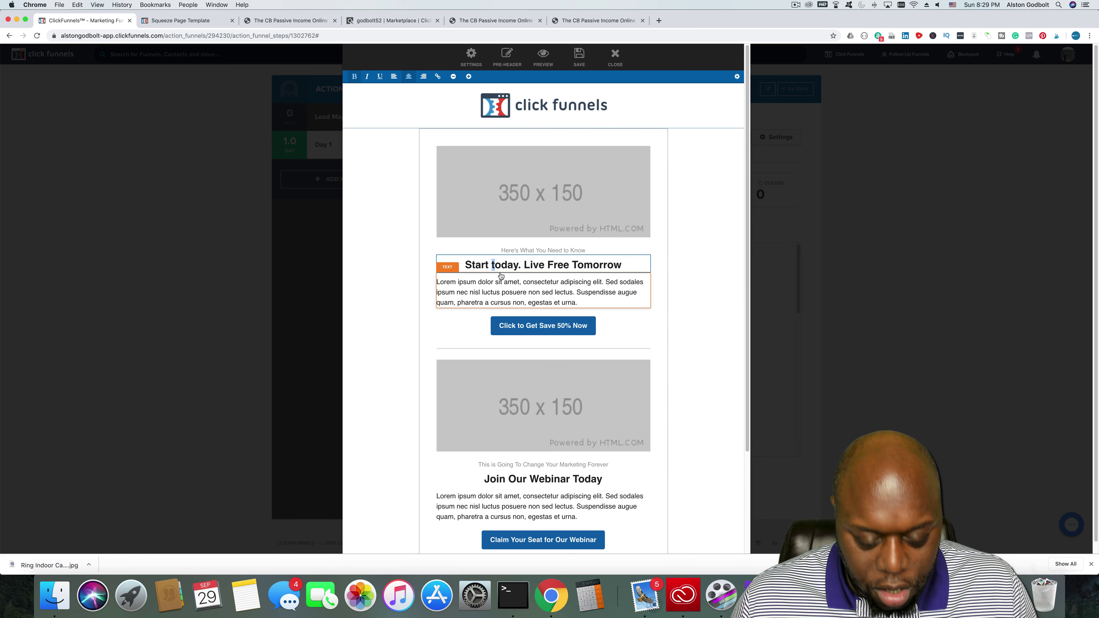
key(Delete)
text(T)
Replace the placeholder paragraph under the Day 1 headline with "click here to learn my secret to living free today"
triple_click(582, 298)
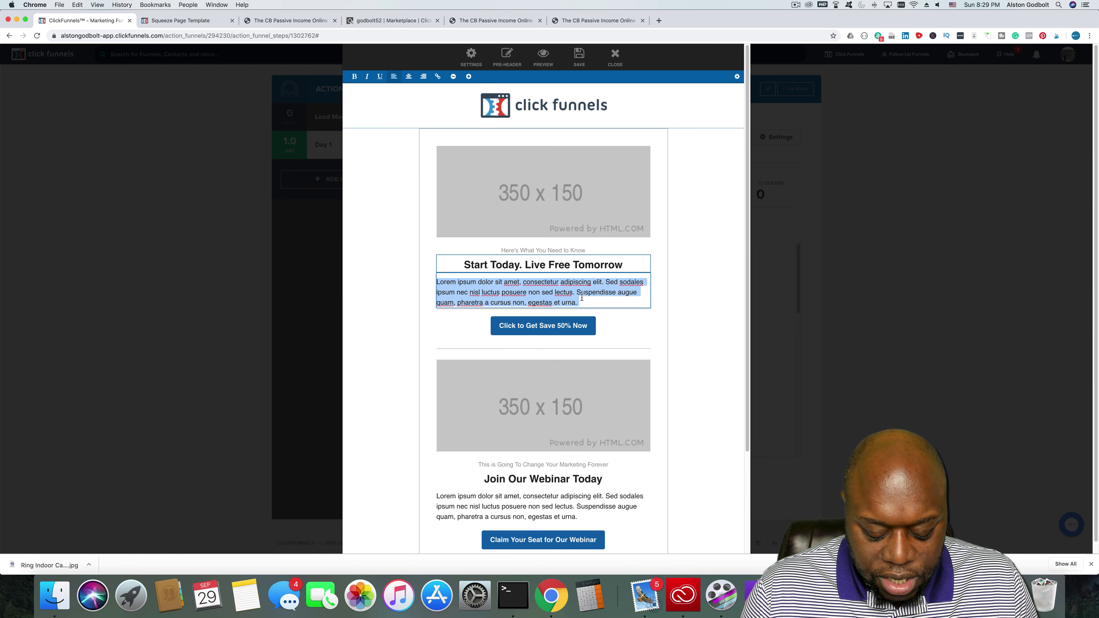
key(BackSpace)
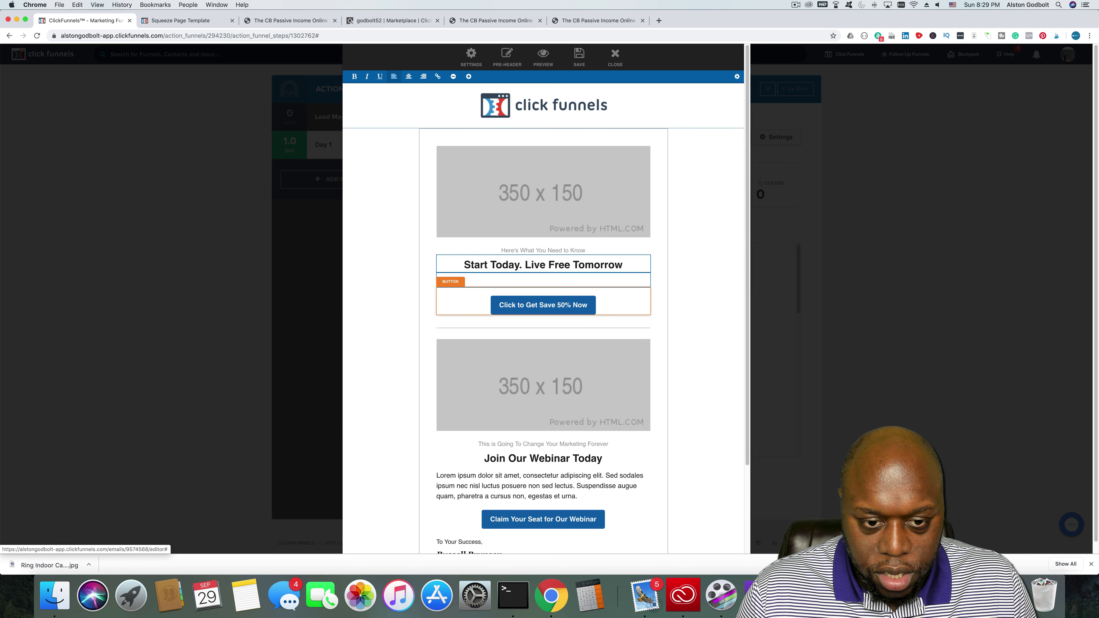
text(click here)
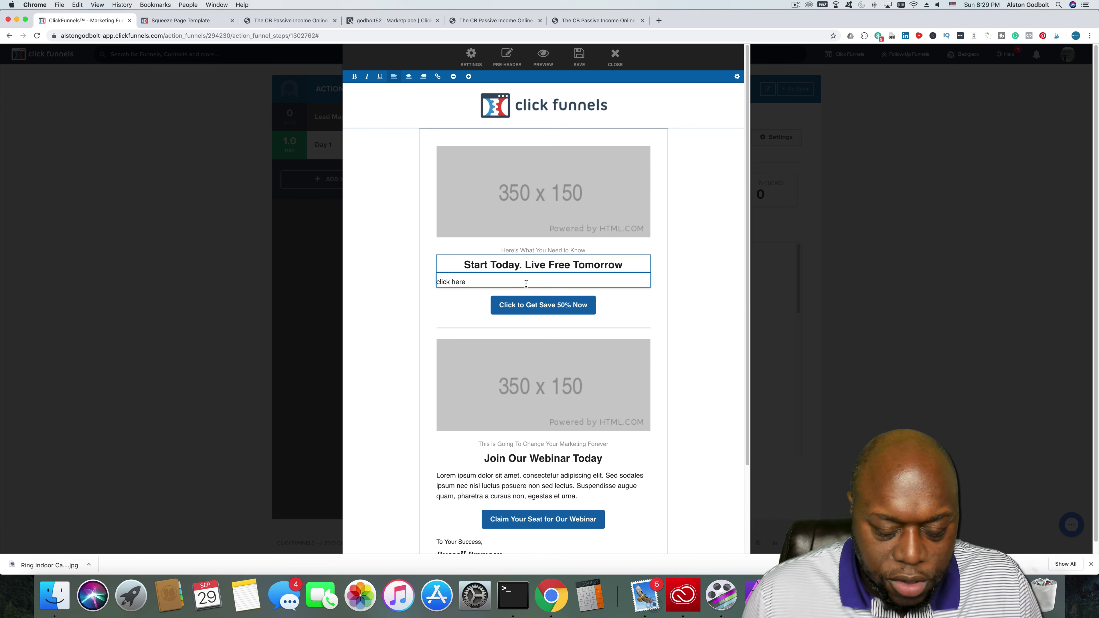
text( to le)
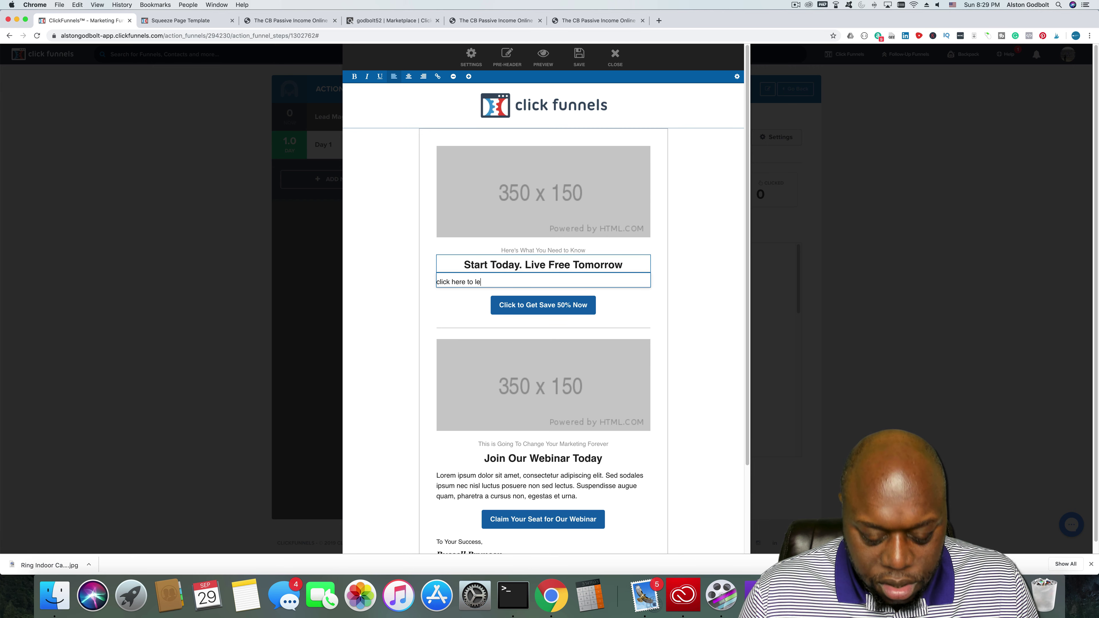
text(arn my se)
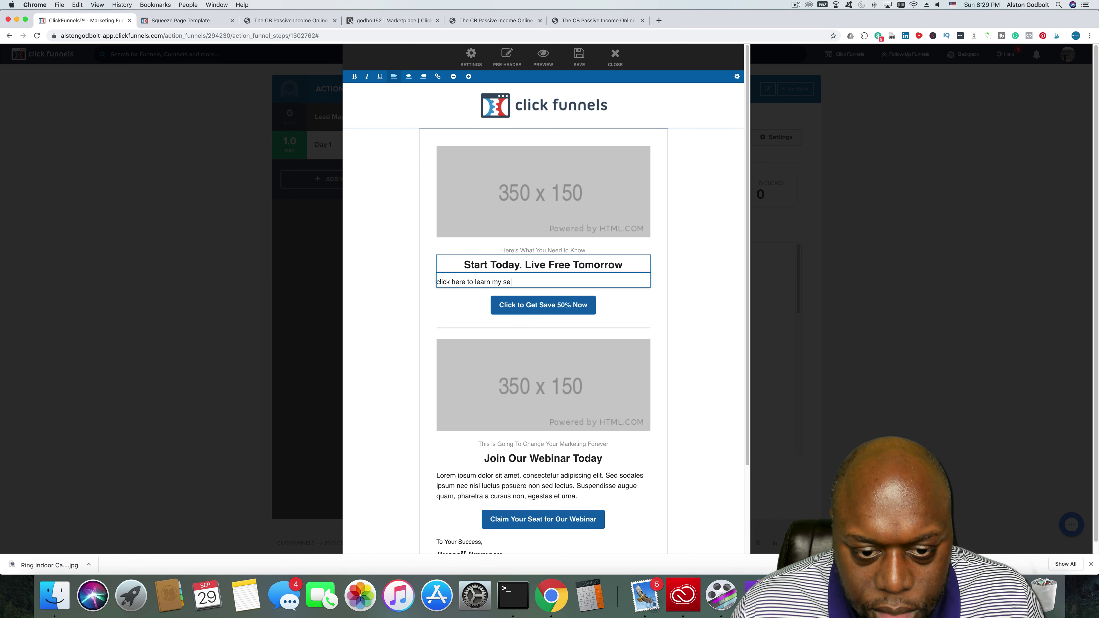
text(creet to)
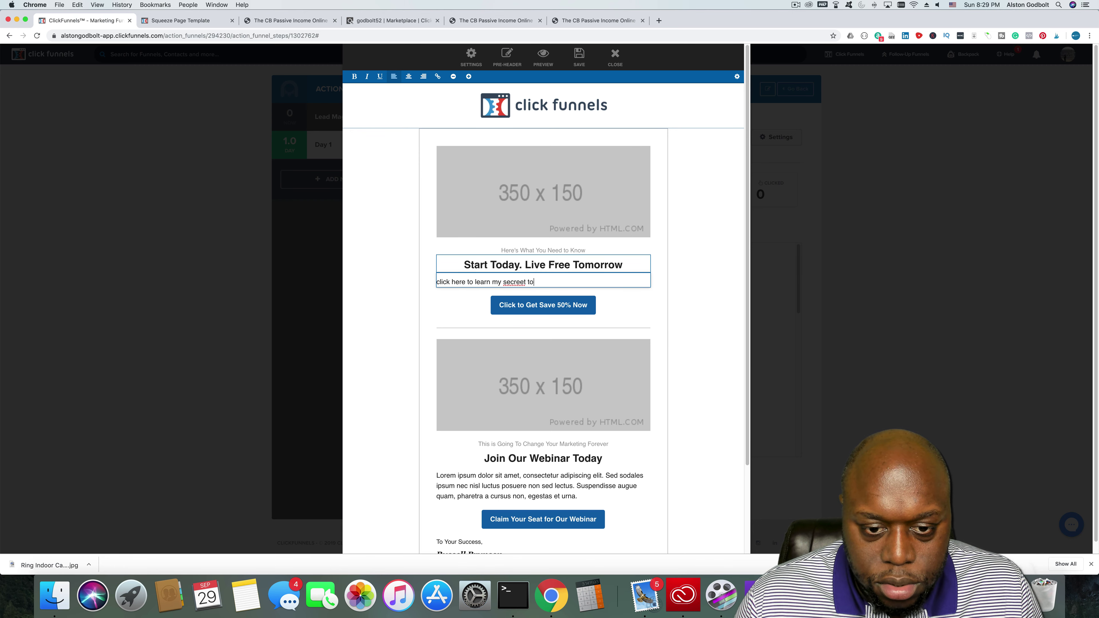
key(BackSpace)
key(BackSpace)
key(BackSpace)
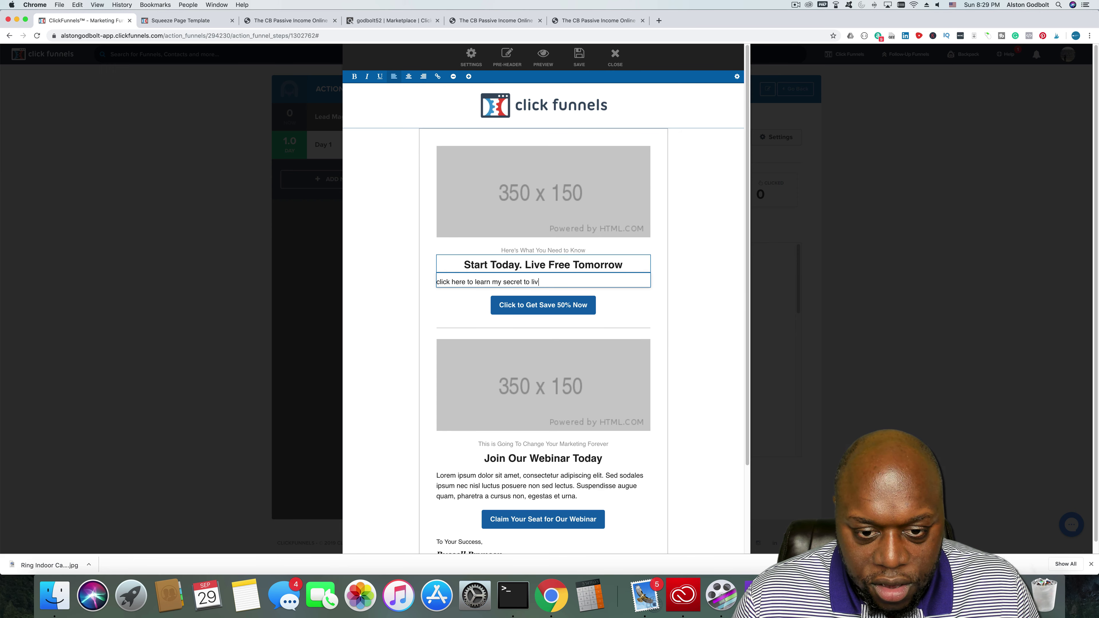
text(ing free)
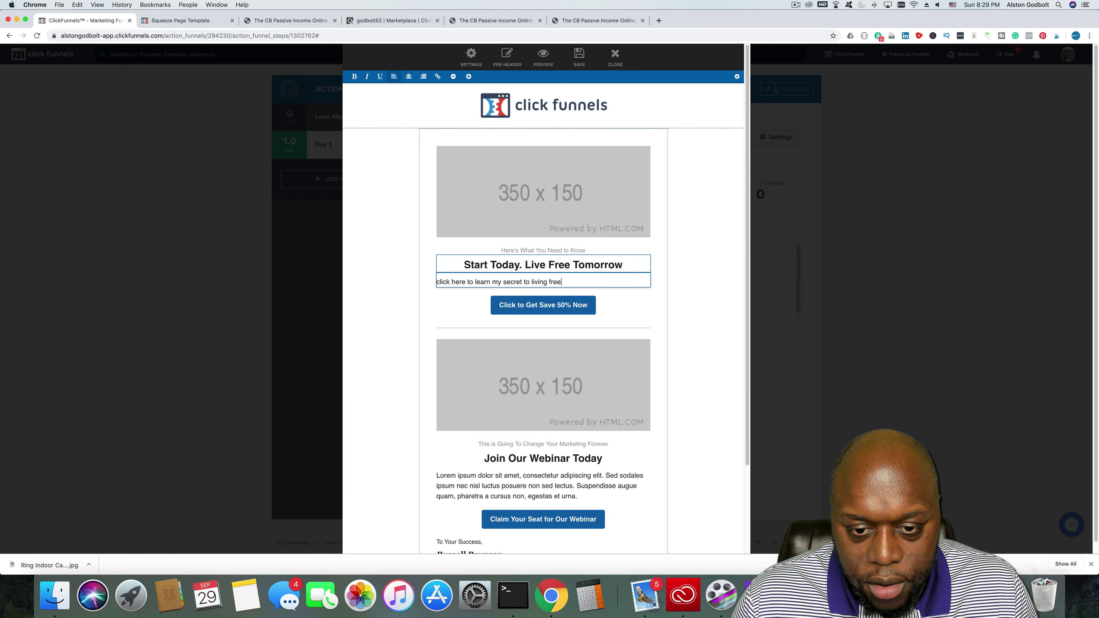
text( today)
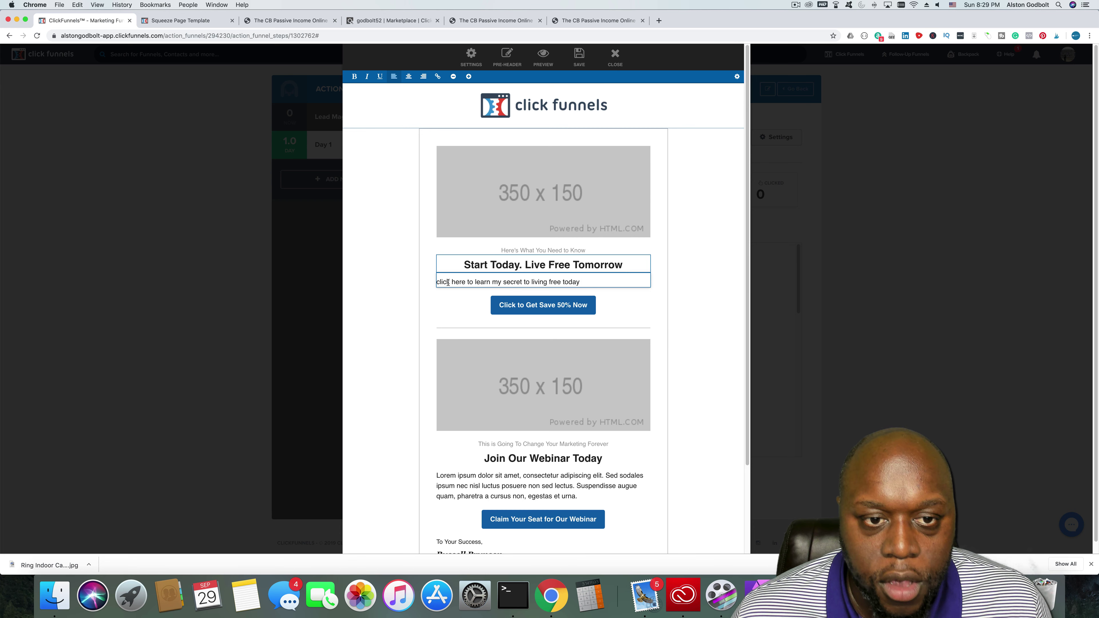
Try to turn the "click here to learn my secret to living free today" text into a link to the marketer's own website
triple_click(483, 282)
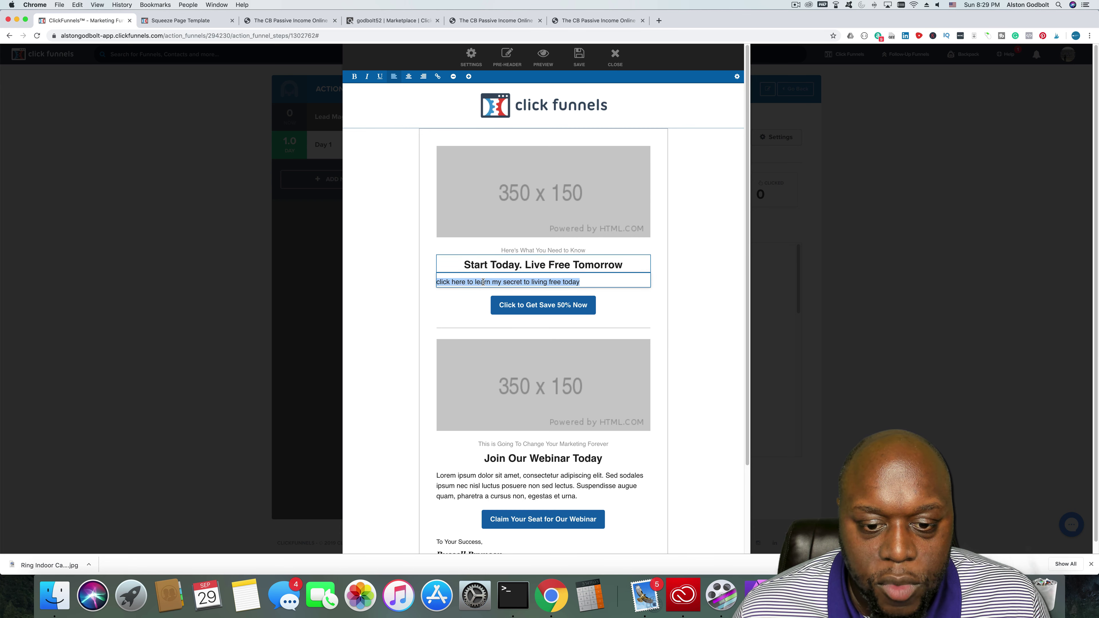
click(437, 76)
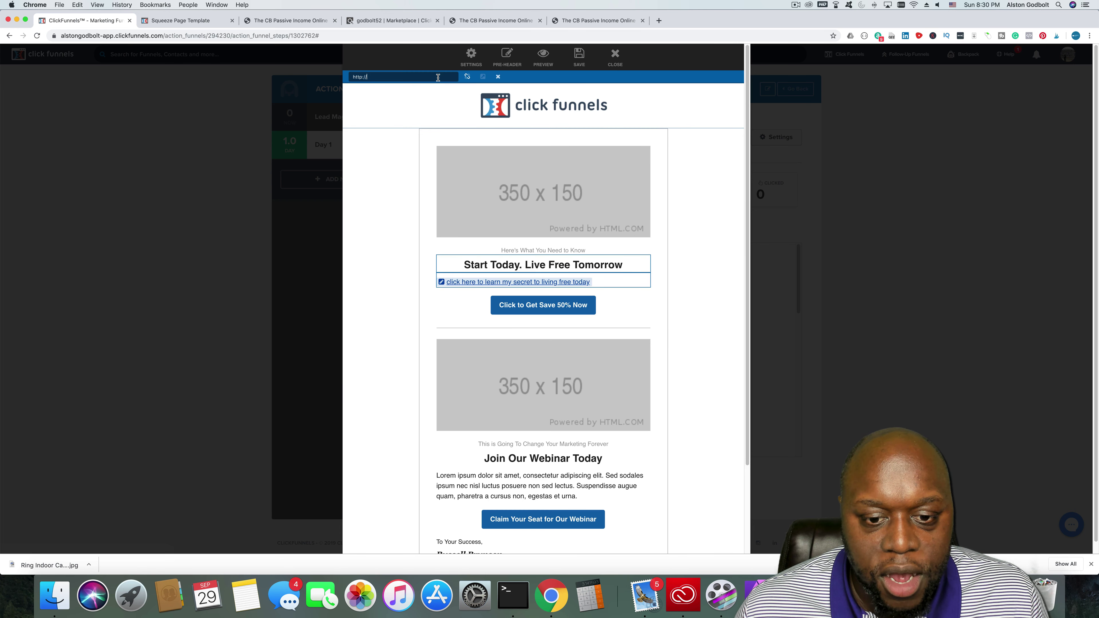
triple_click(569, 282)
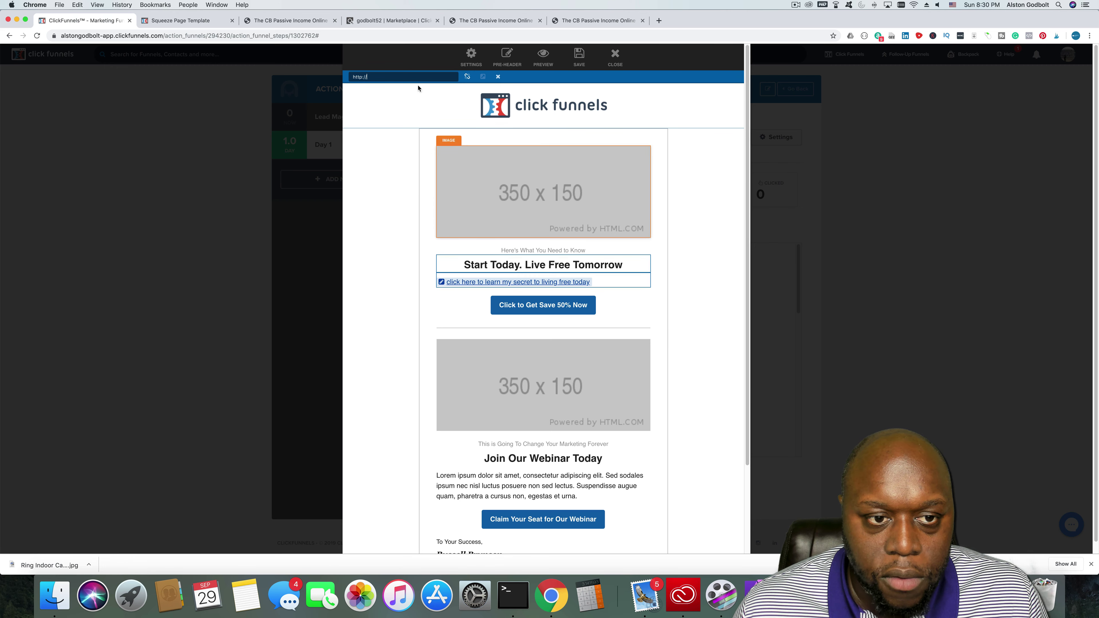
click(391, 77)
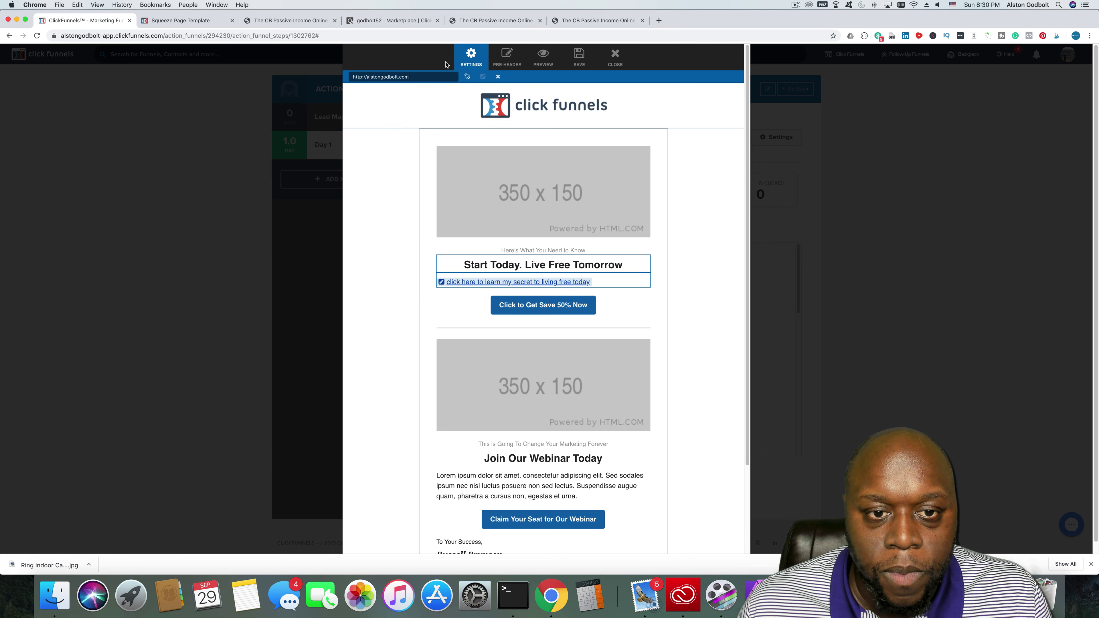
click(467, 78)
click(682, 245)
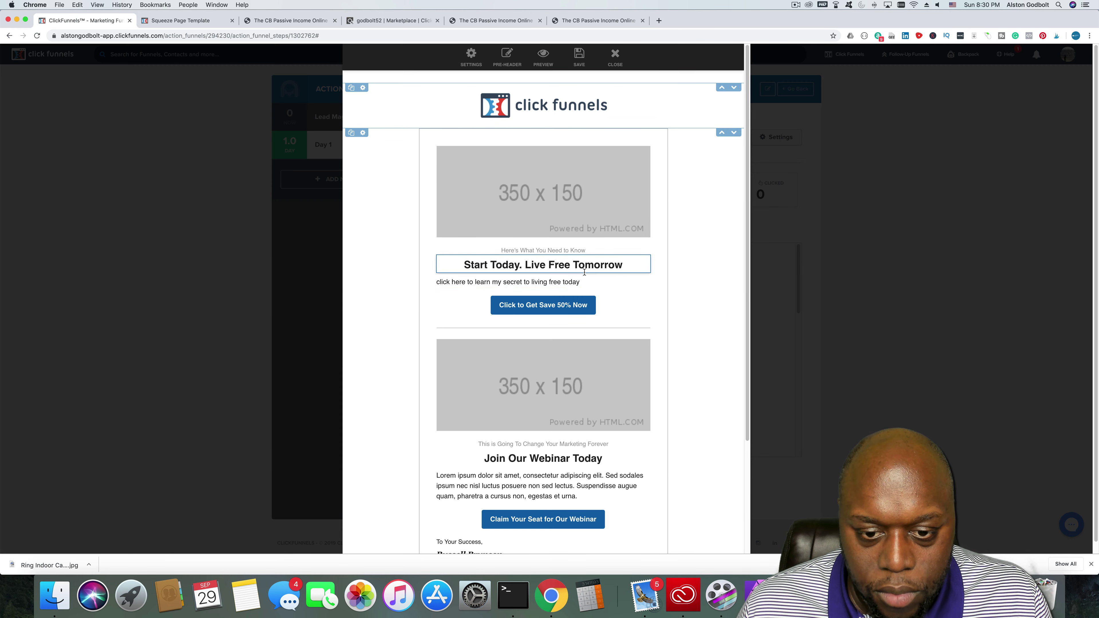
Link the full "click here to learn my secret to living free today" line to the marketer's own website and save the email
click(566, 282)
triple_click(571, 282)
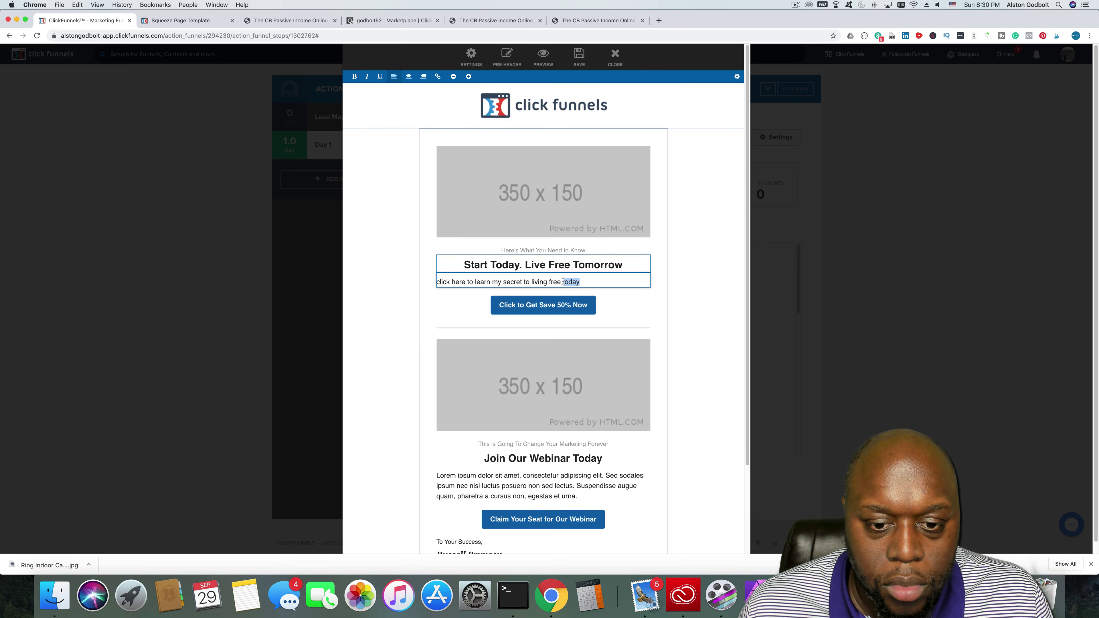
click(438, 77)
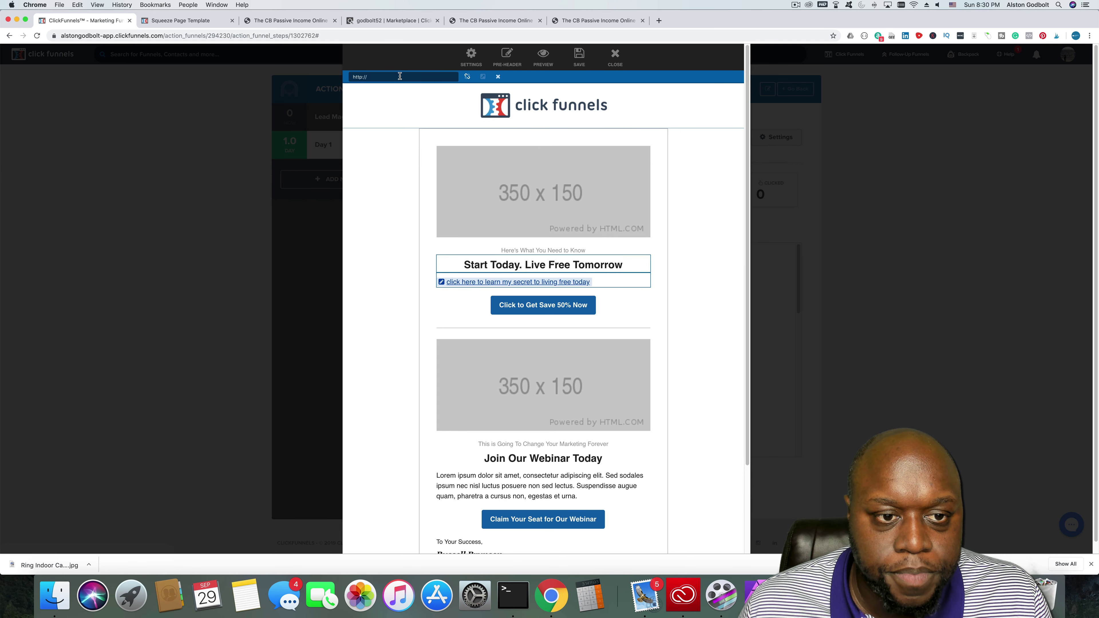
text(alstongodbolt.com)
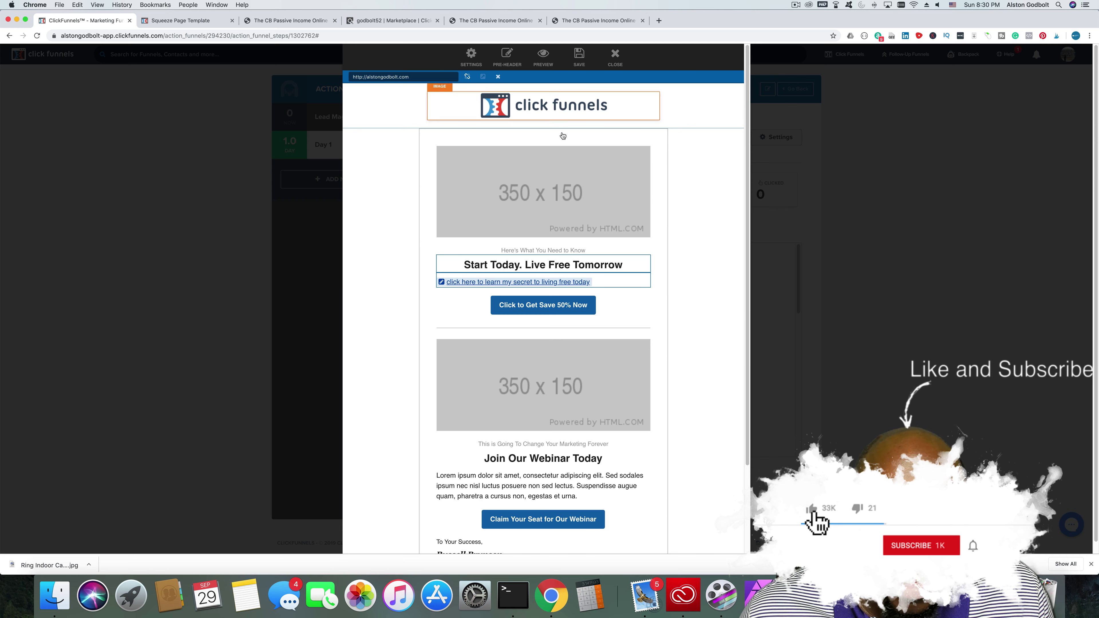
click(683, 217)
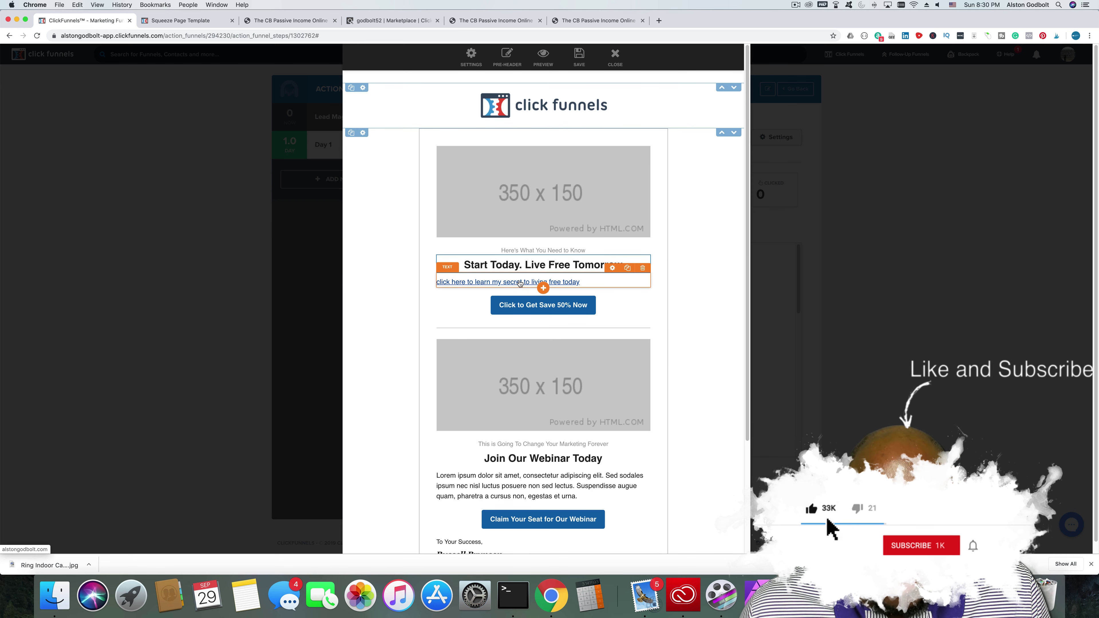
click(578, 65)
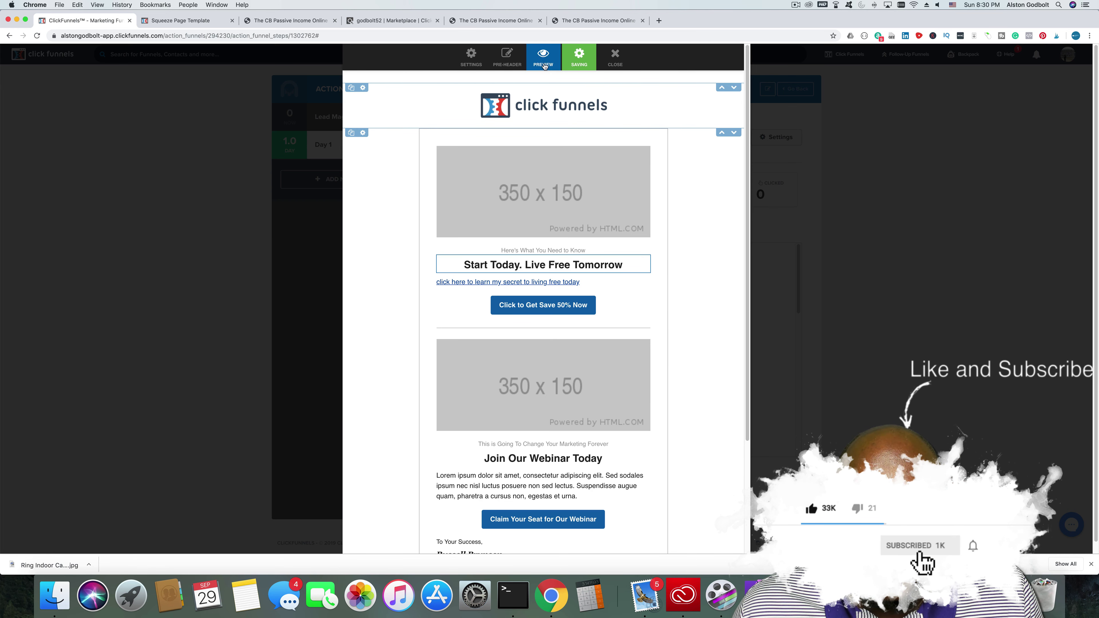
Preview the Day 1 email and test the "click here to learn my secret to living free today" link
click(543, 61)
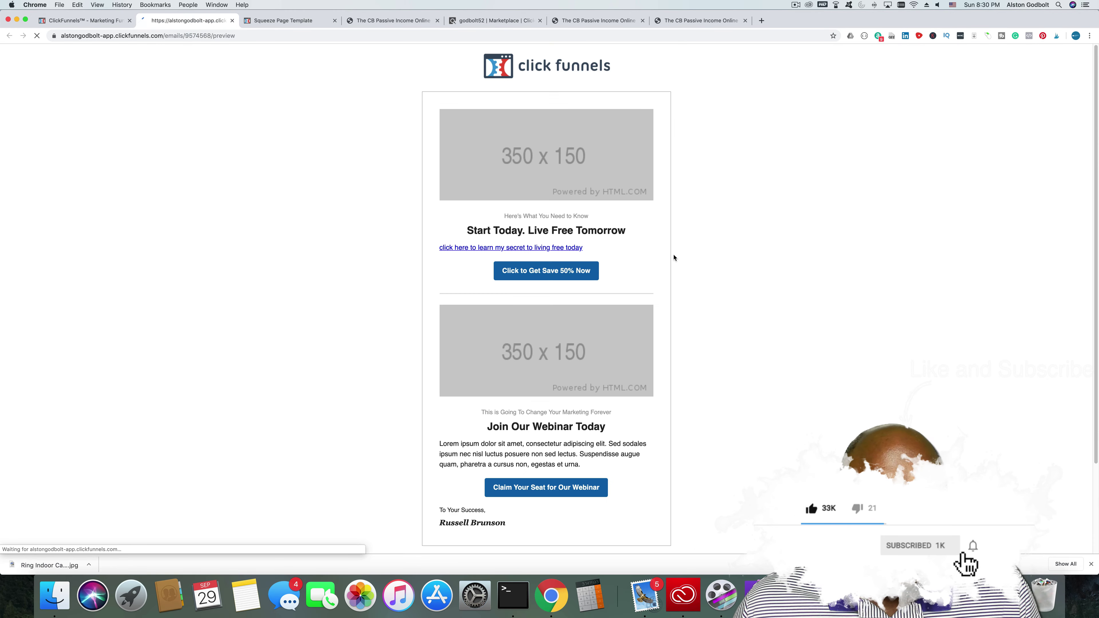
click(476, 247)
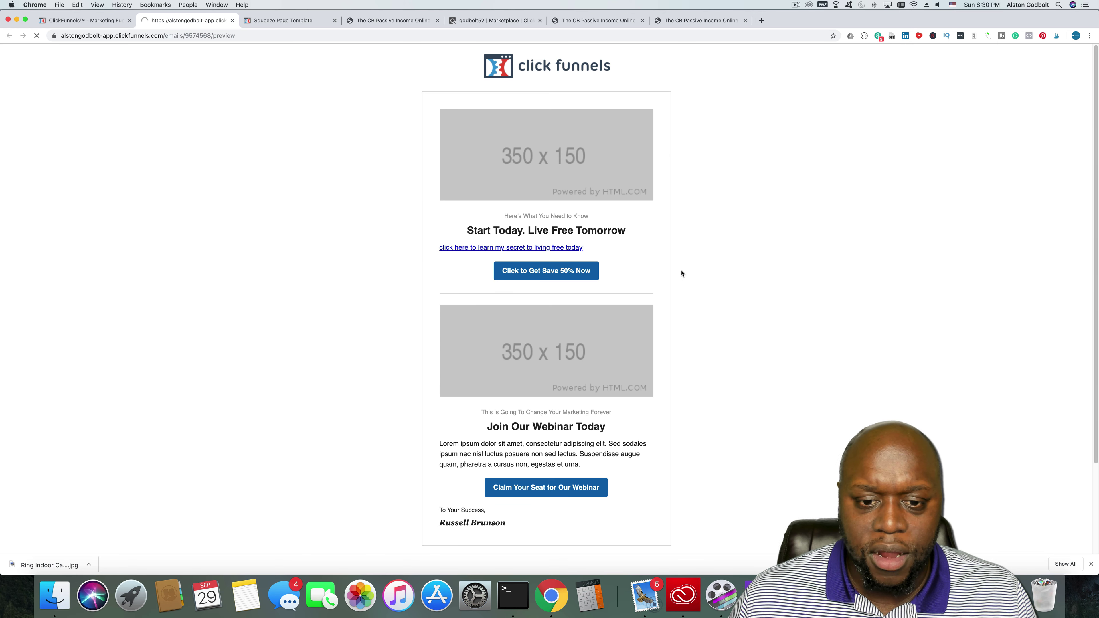
click(515, 250)
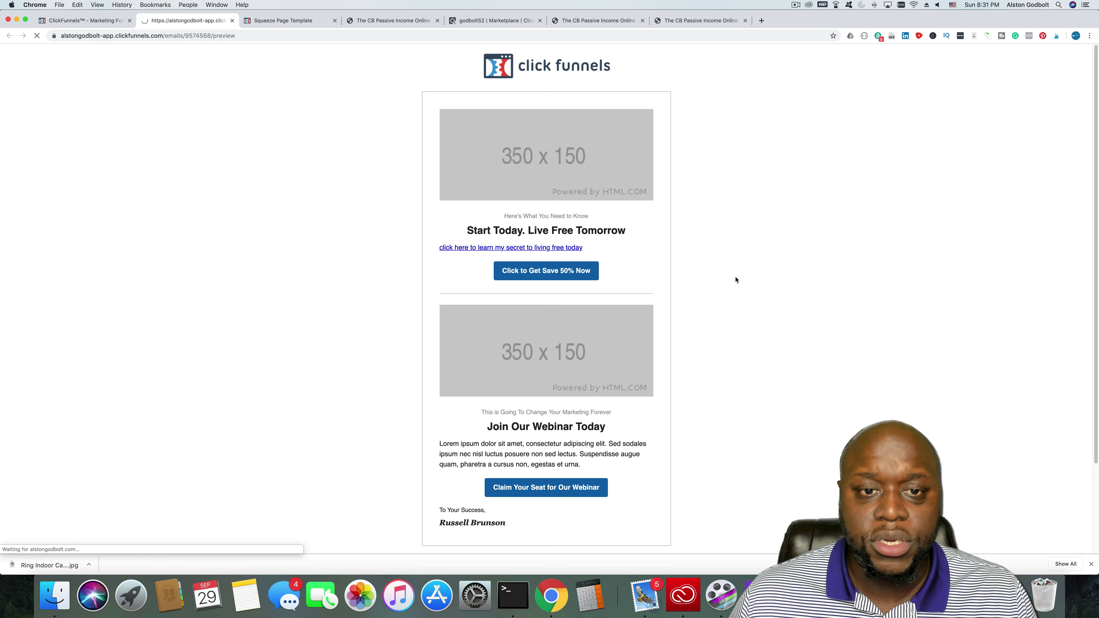